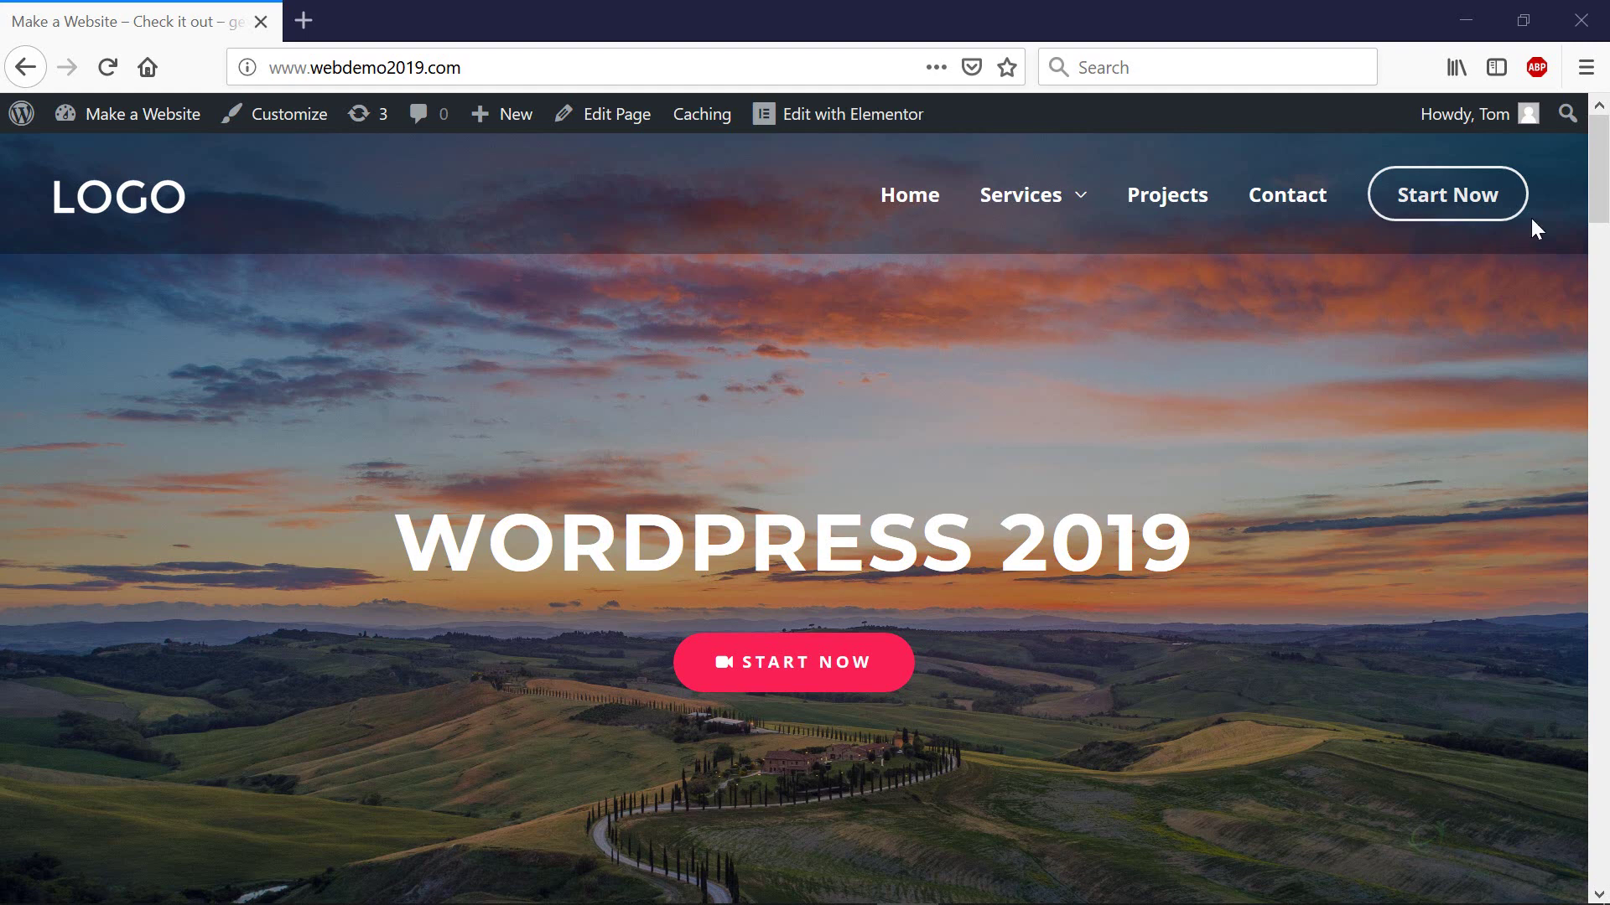
# Step: Open the Consultancy service page from the Services menu
pyautogui.moveTo(1593, 179); pyautogui.dragTo(1559, 160)
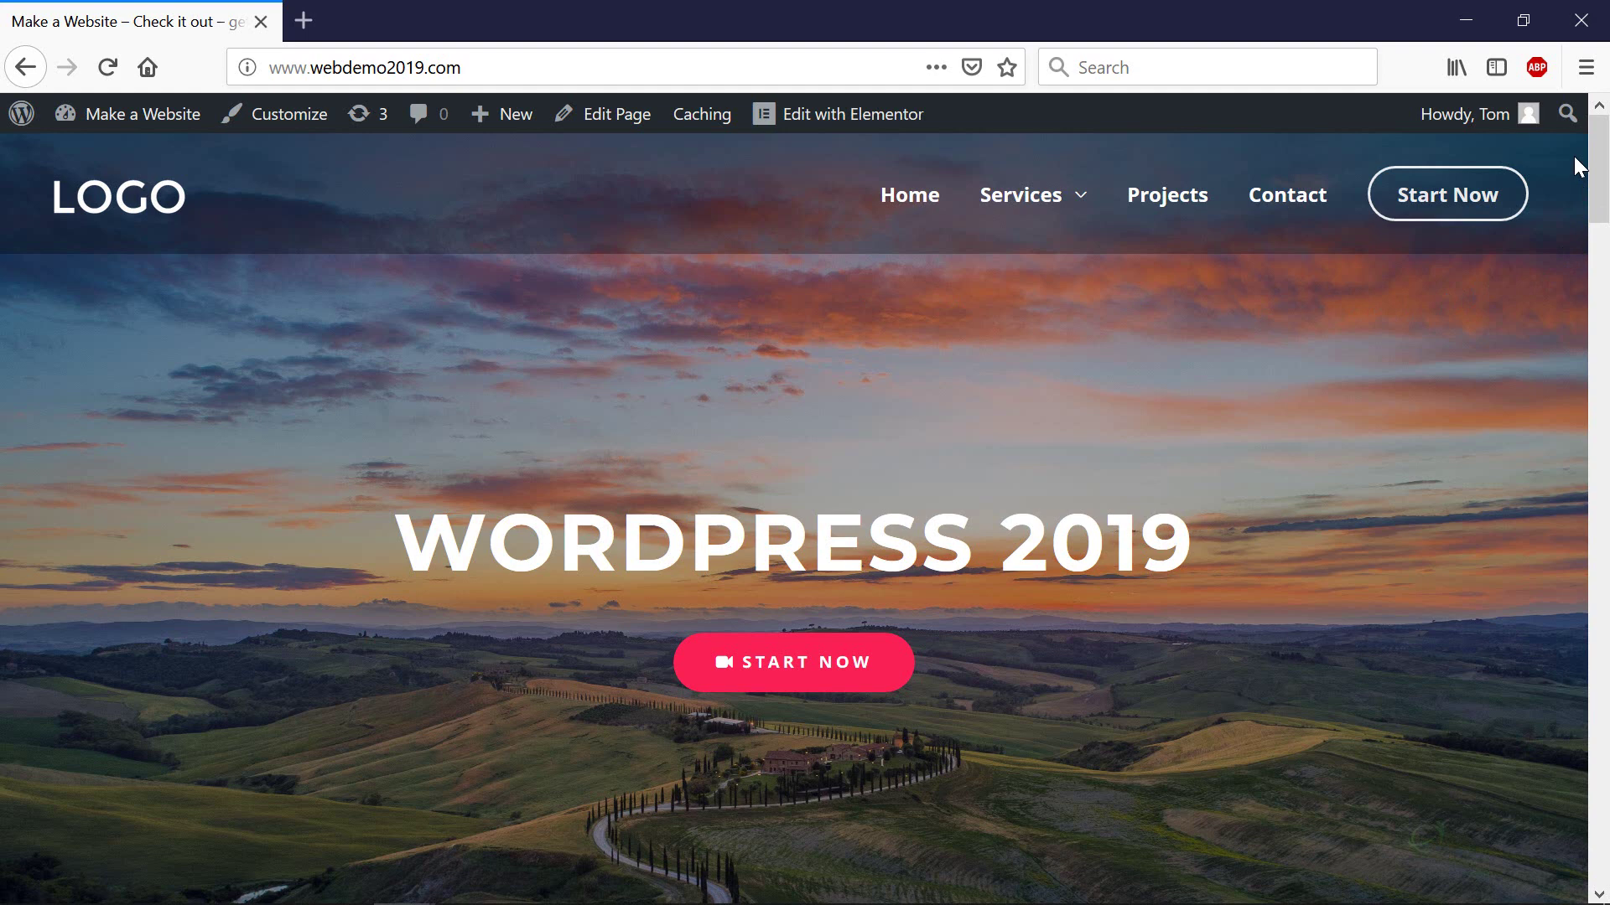
pyautogui.moveTo(1028, 212)
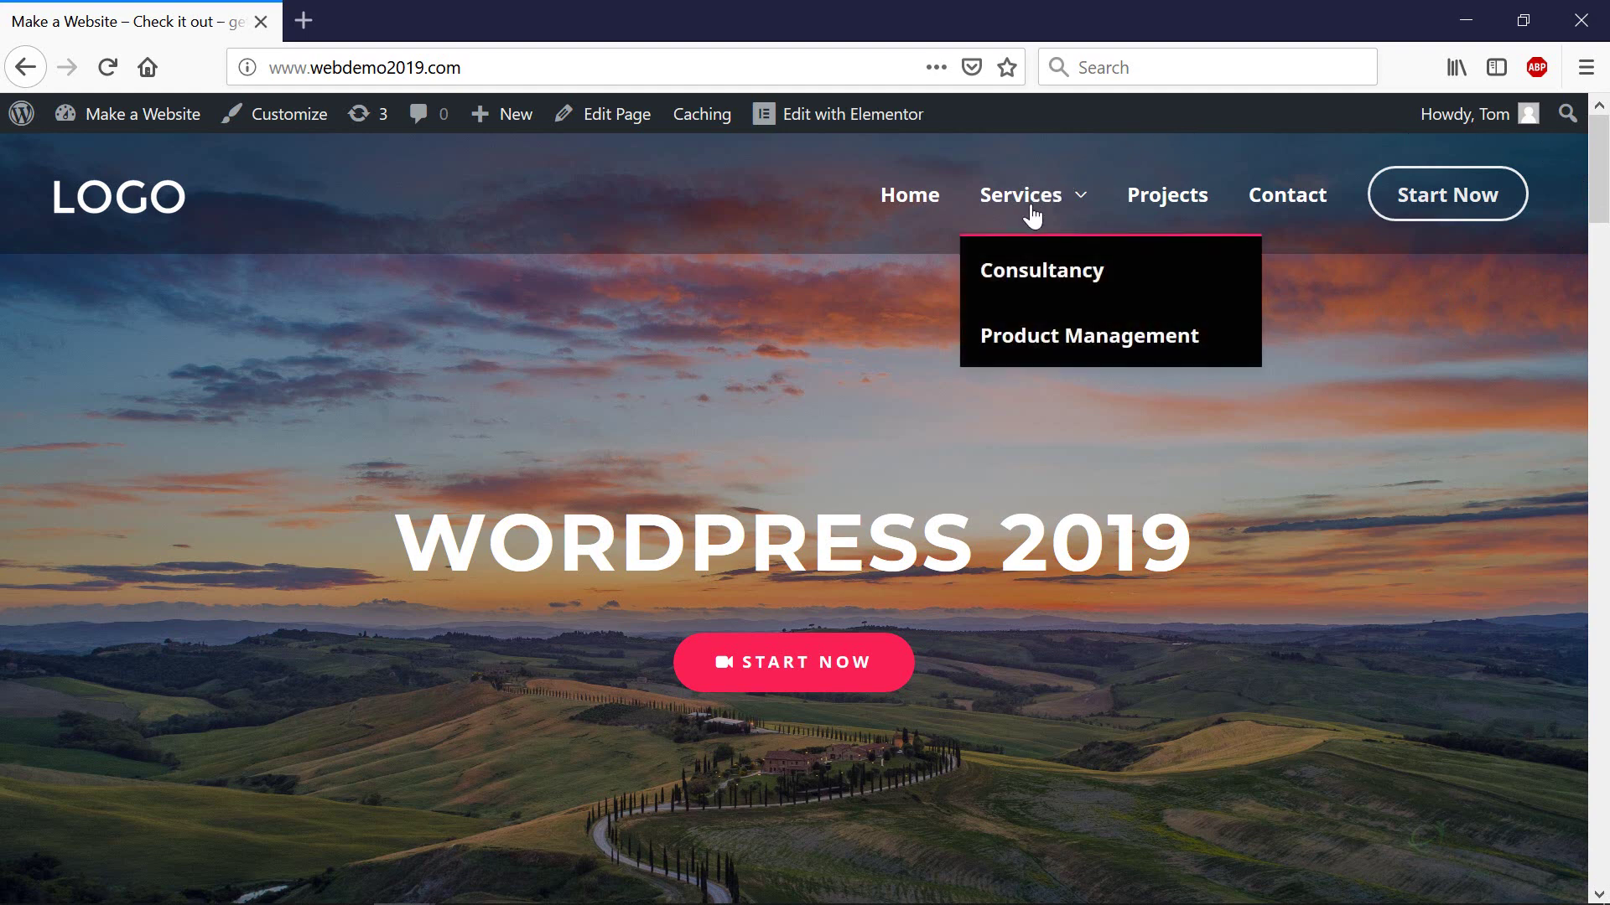
pyautogui.click(1023, 281)
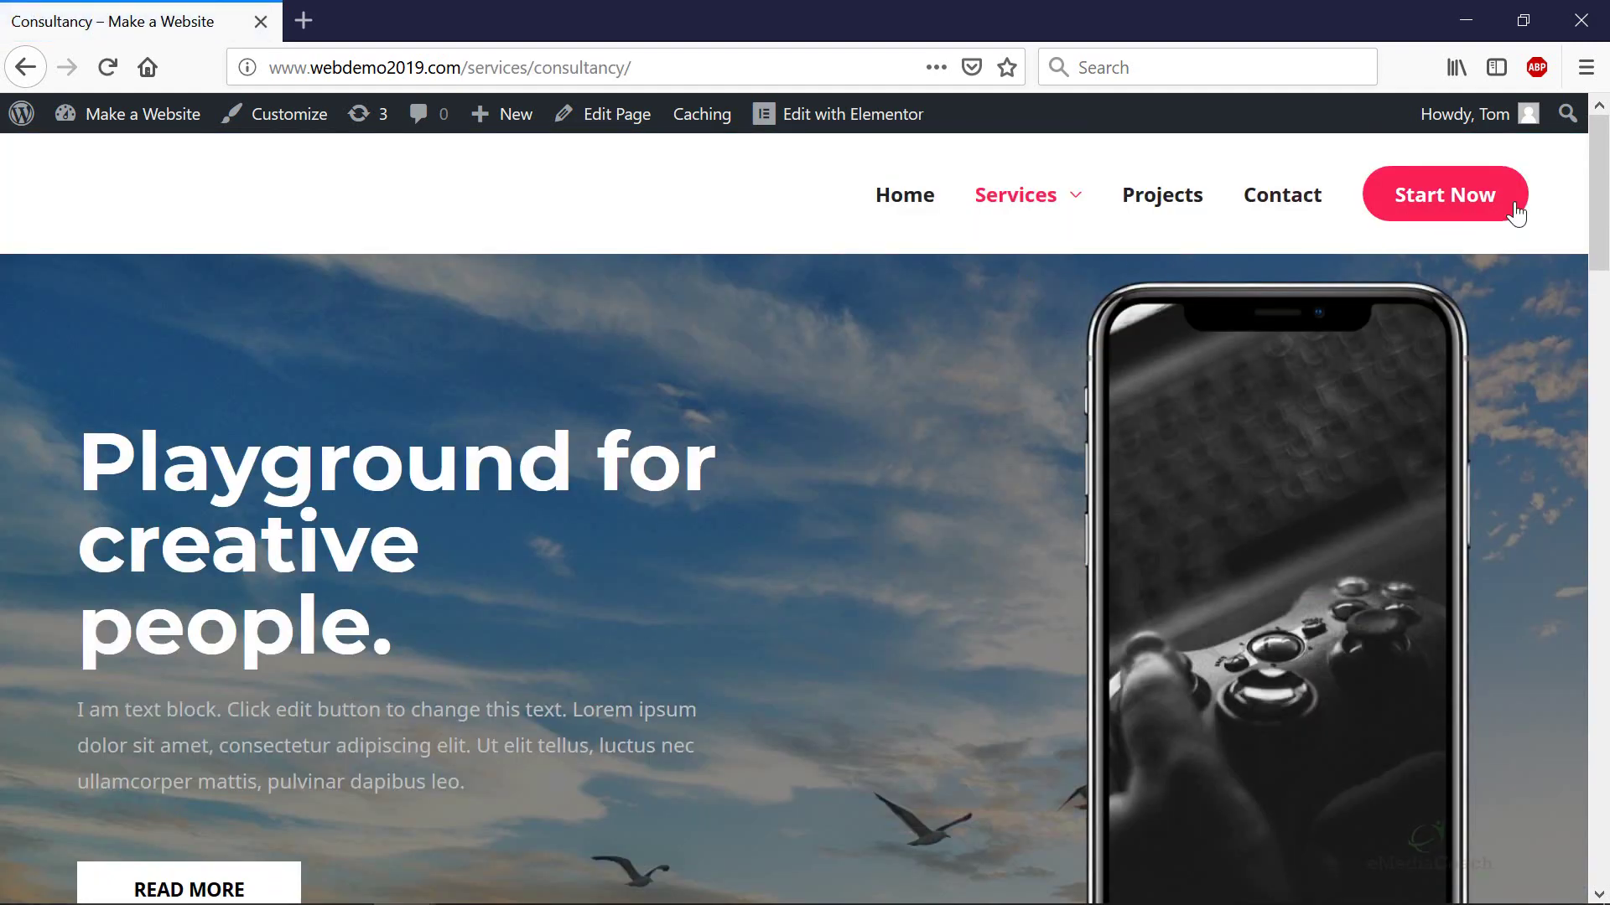
# Step: Open the Product Management service page from the Services menu
pyautogui.moveTo(1592, 206); pyautogui.dragTo(1576, 151)
pyautogui.moveTo(1031, 234)
pyautogui.click(1029, 339)
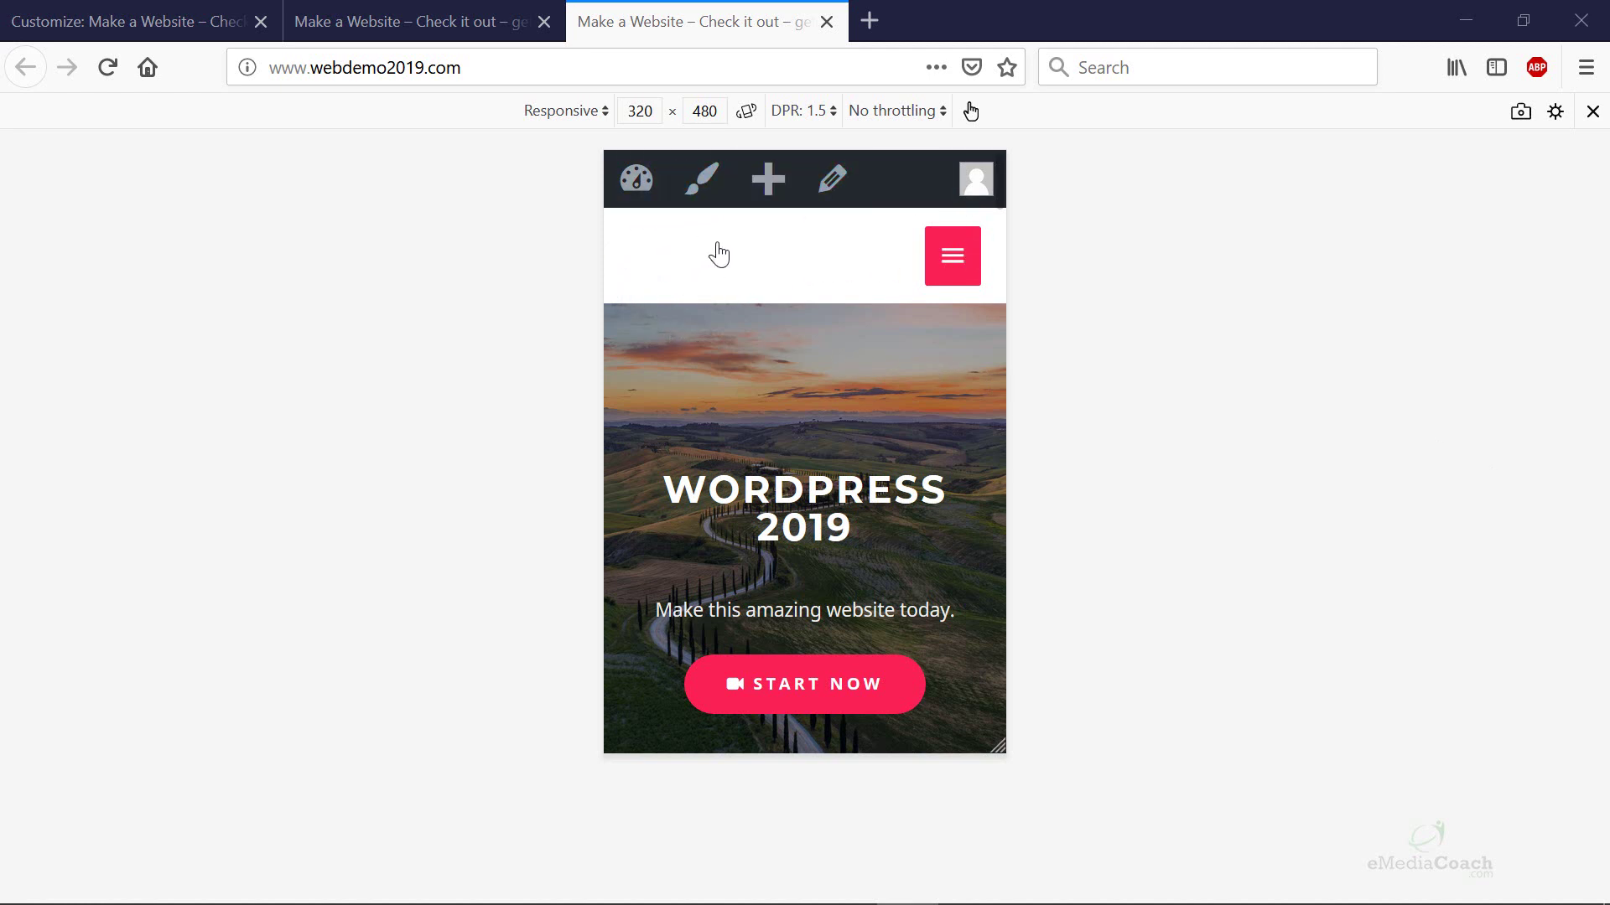
# Step: Compare the home page at full desktop width with the mobile responsive view
pyautogui.click(413, 20)
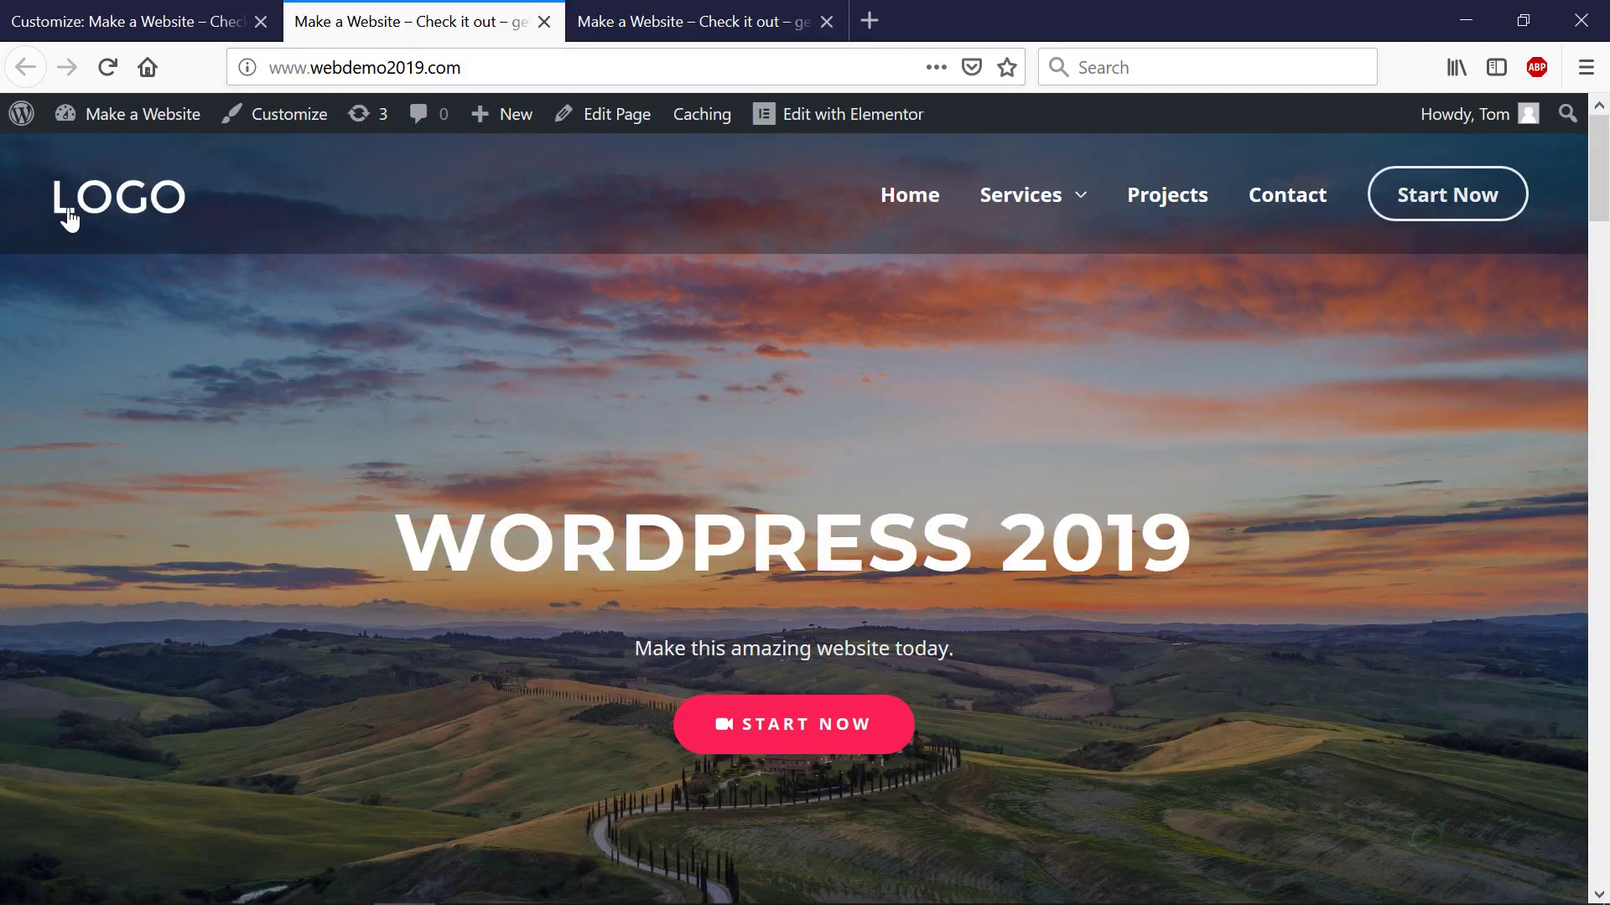
pyautogui.click(710, 24)
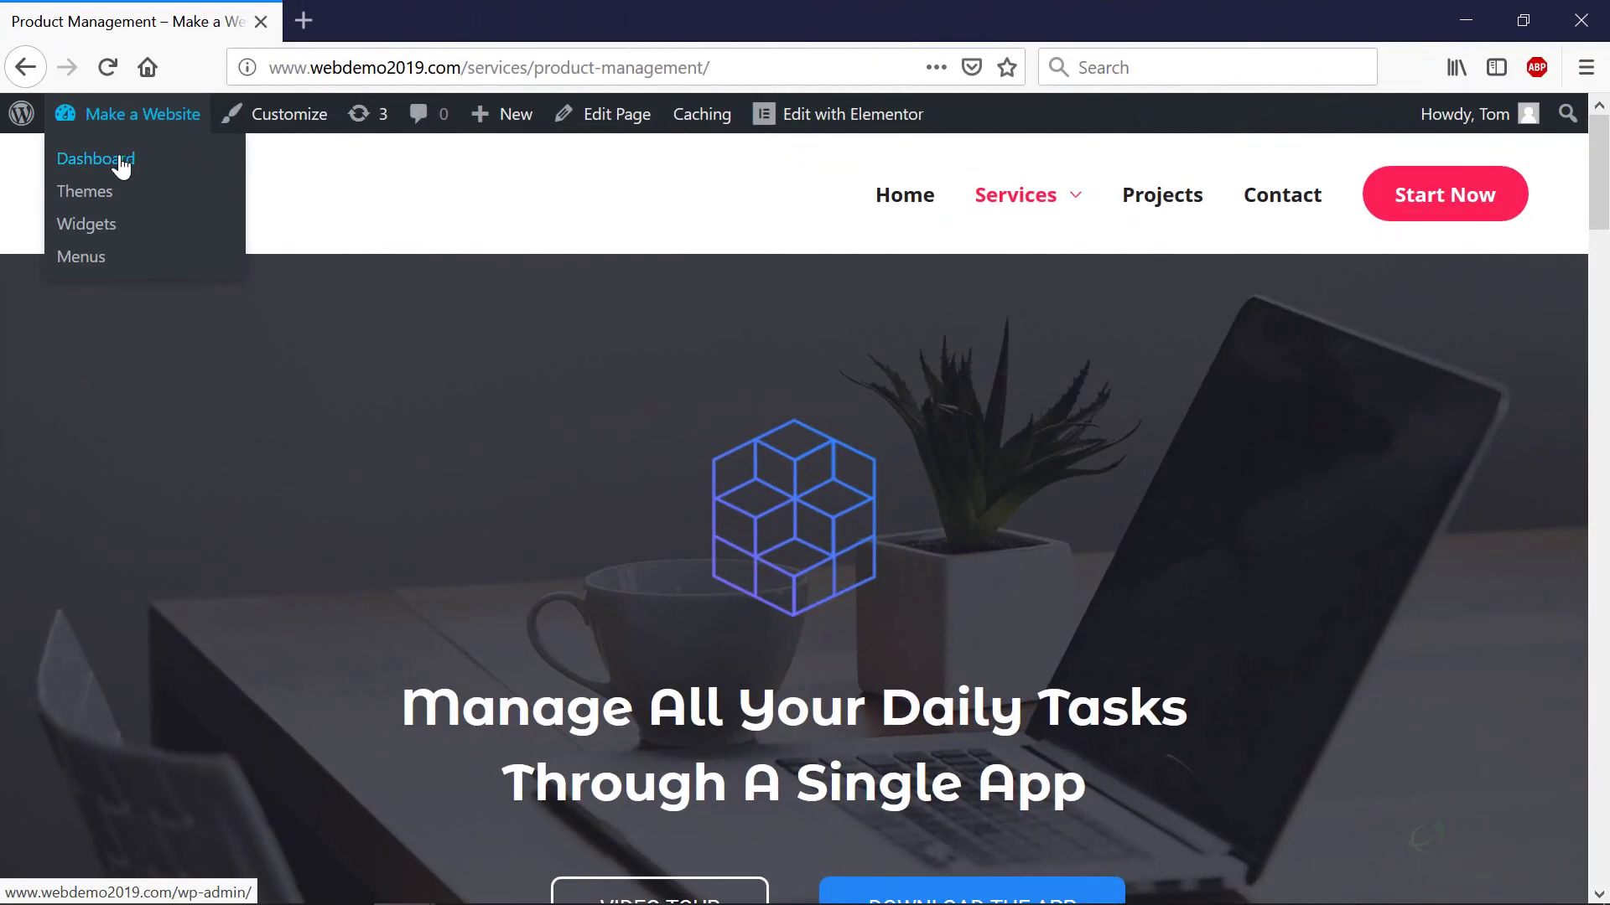
# Step: Go from the dashboard to All Pages and open the Consultancy page in the editor
pyautogui.click(121, 165)
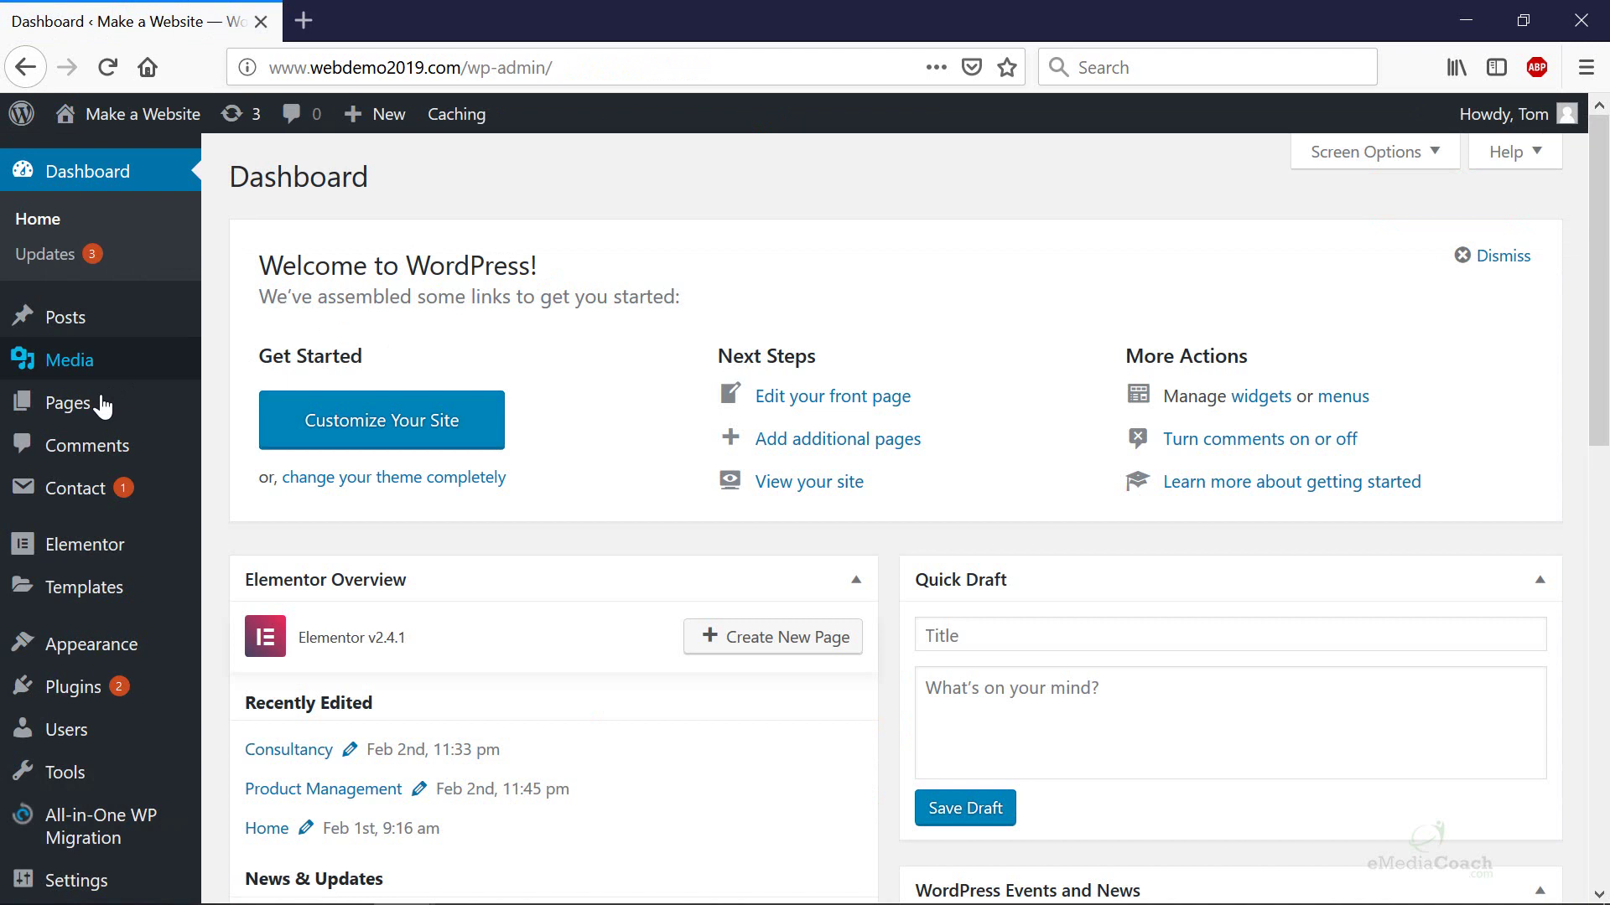
pyautogui.click(280, 416)
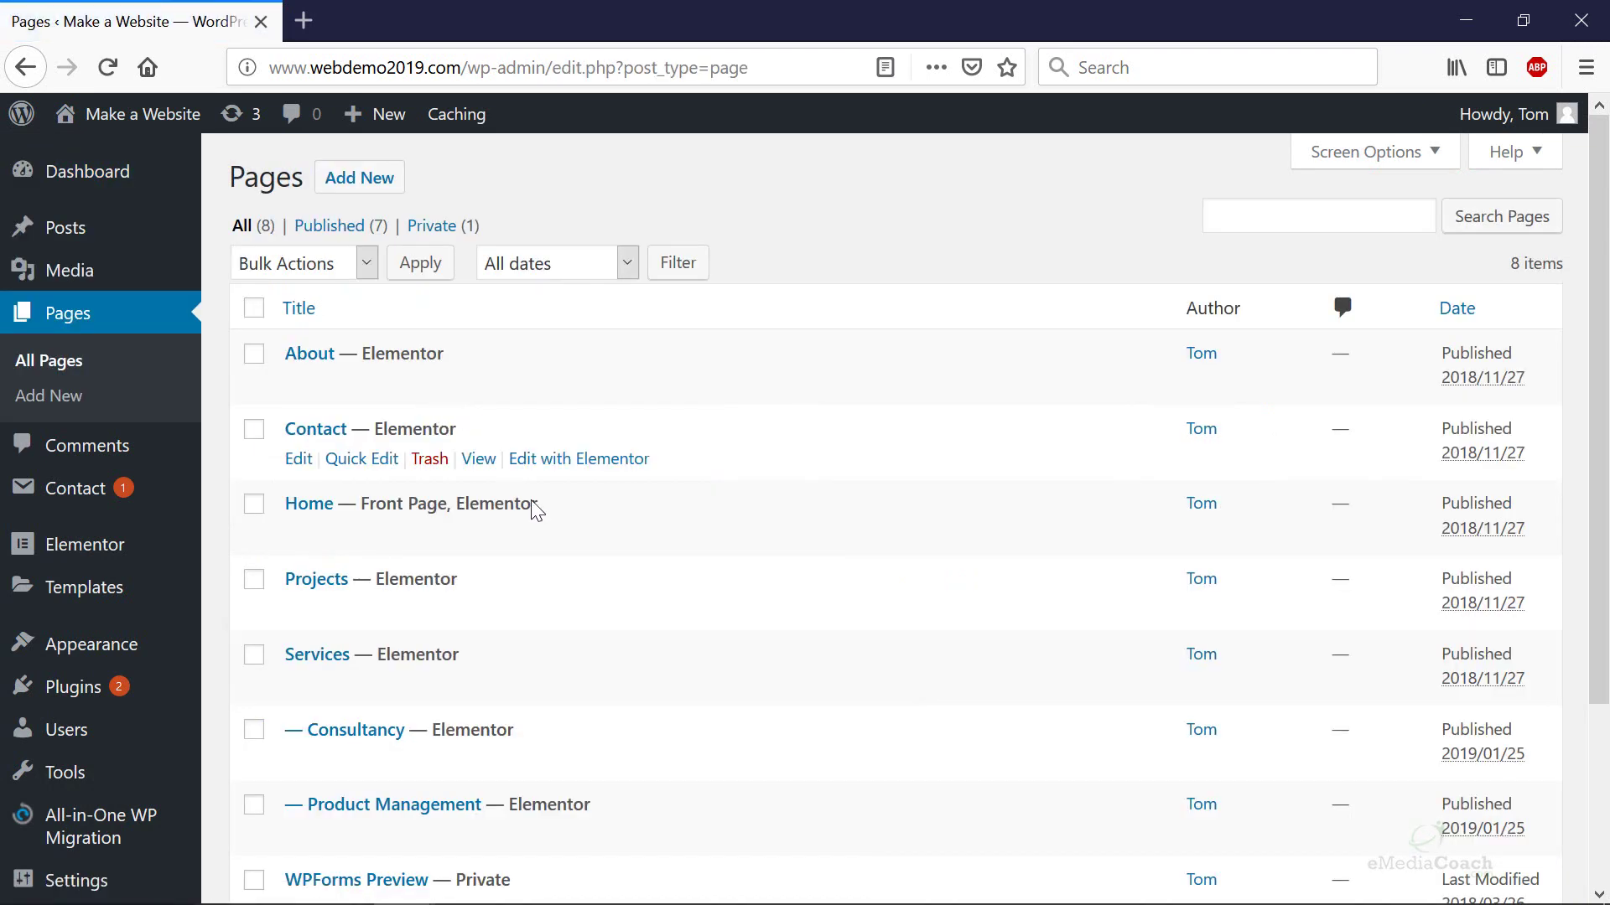
pyautogui.scroll(-3, 537, 529)
pyautogui.scroll(-3, 541, 545)
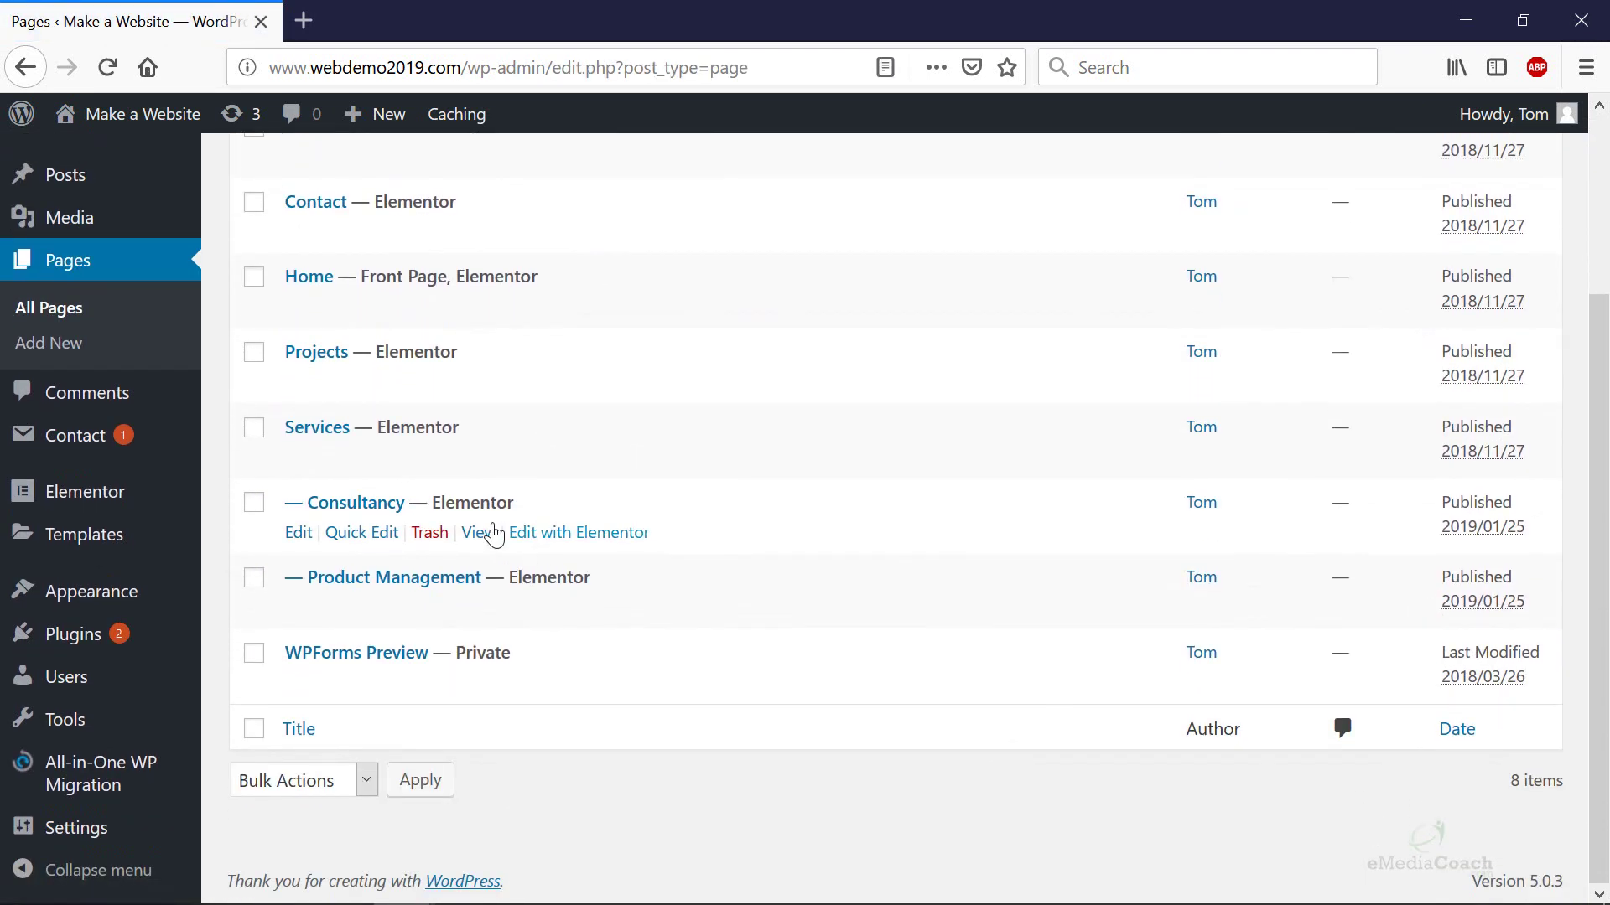
pyautogui.click(383, 516)
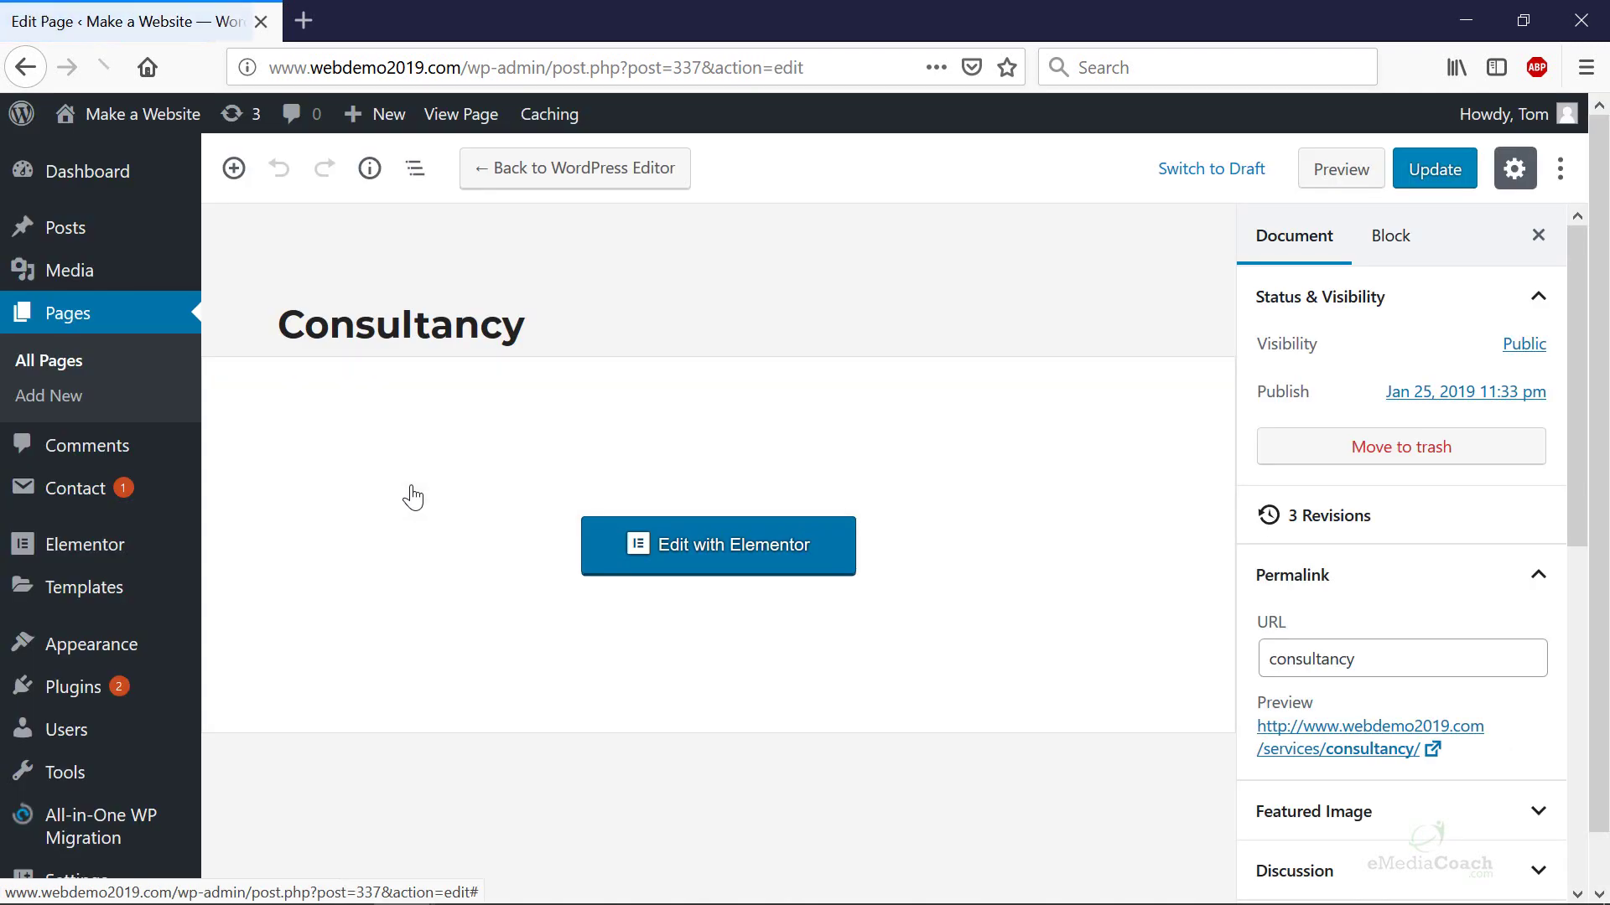
pyautogui.moveTo(171, 128)
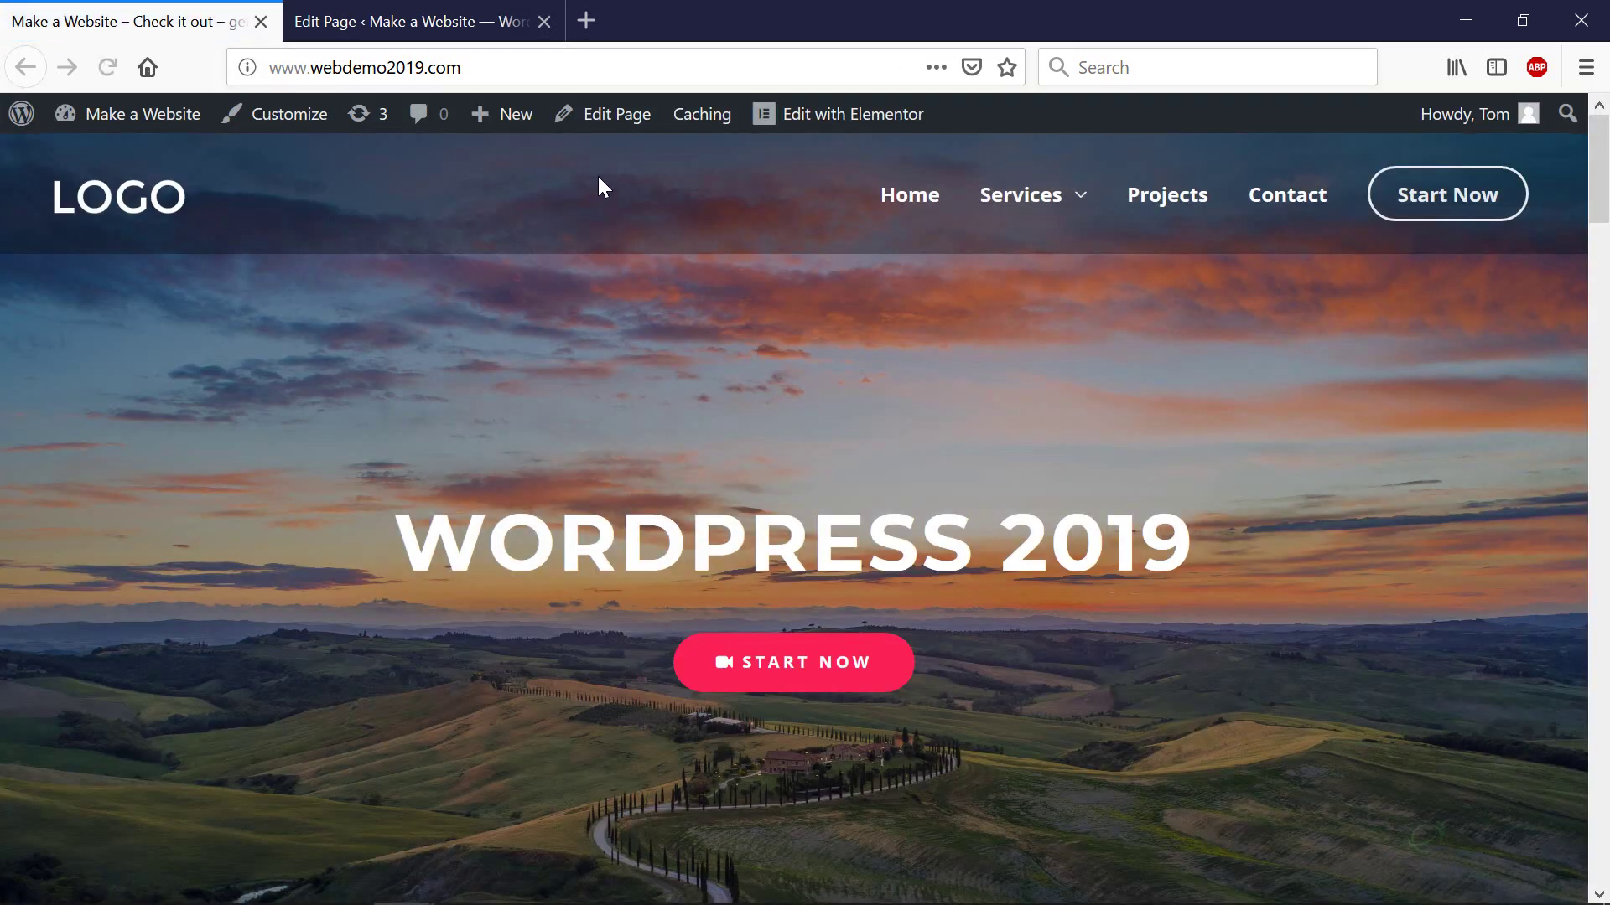
# Step: Open the Home page editor and confirm its Astra Transparent Header stays Enabled
pyautogui.click(596, 115)
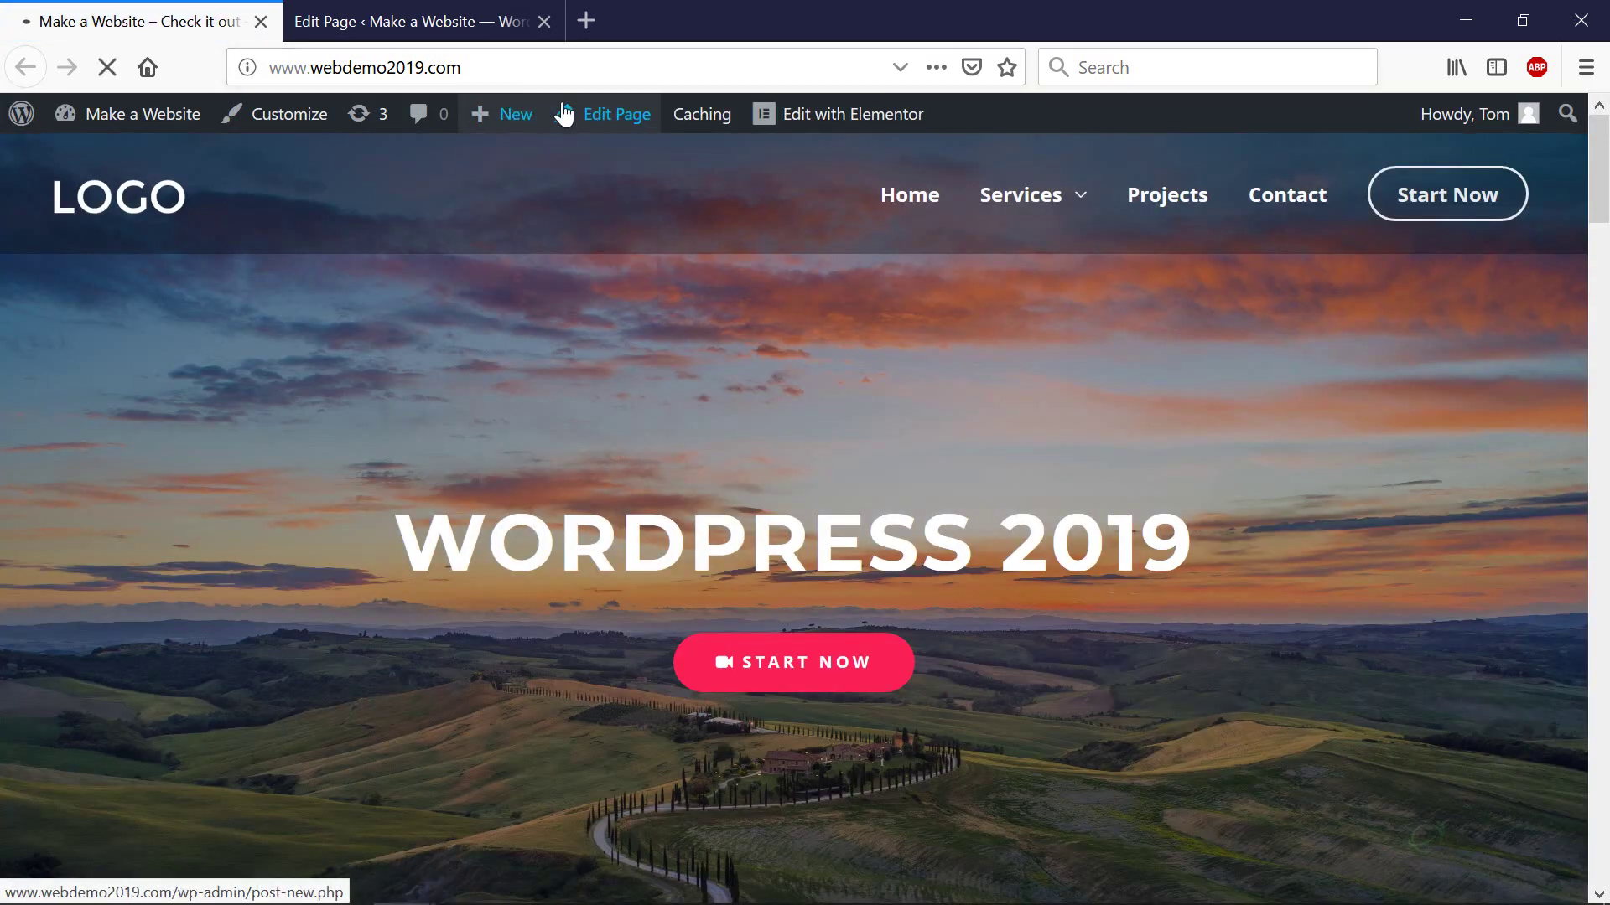
pyautogui.click(642, 130)
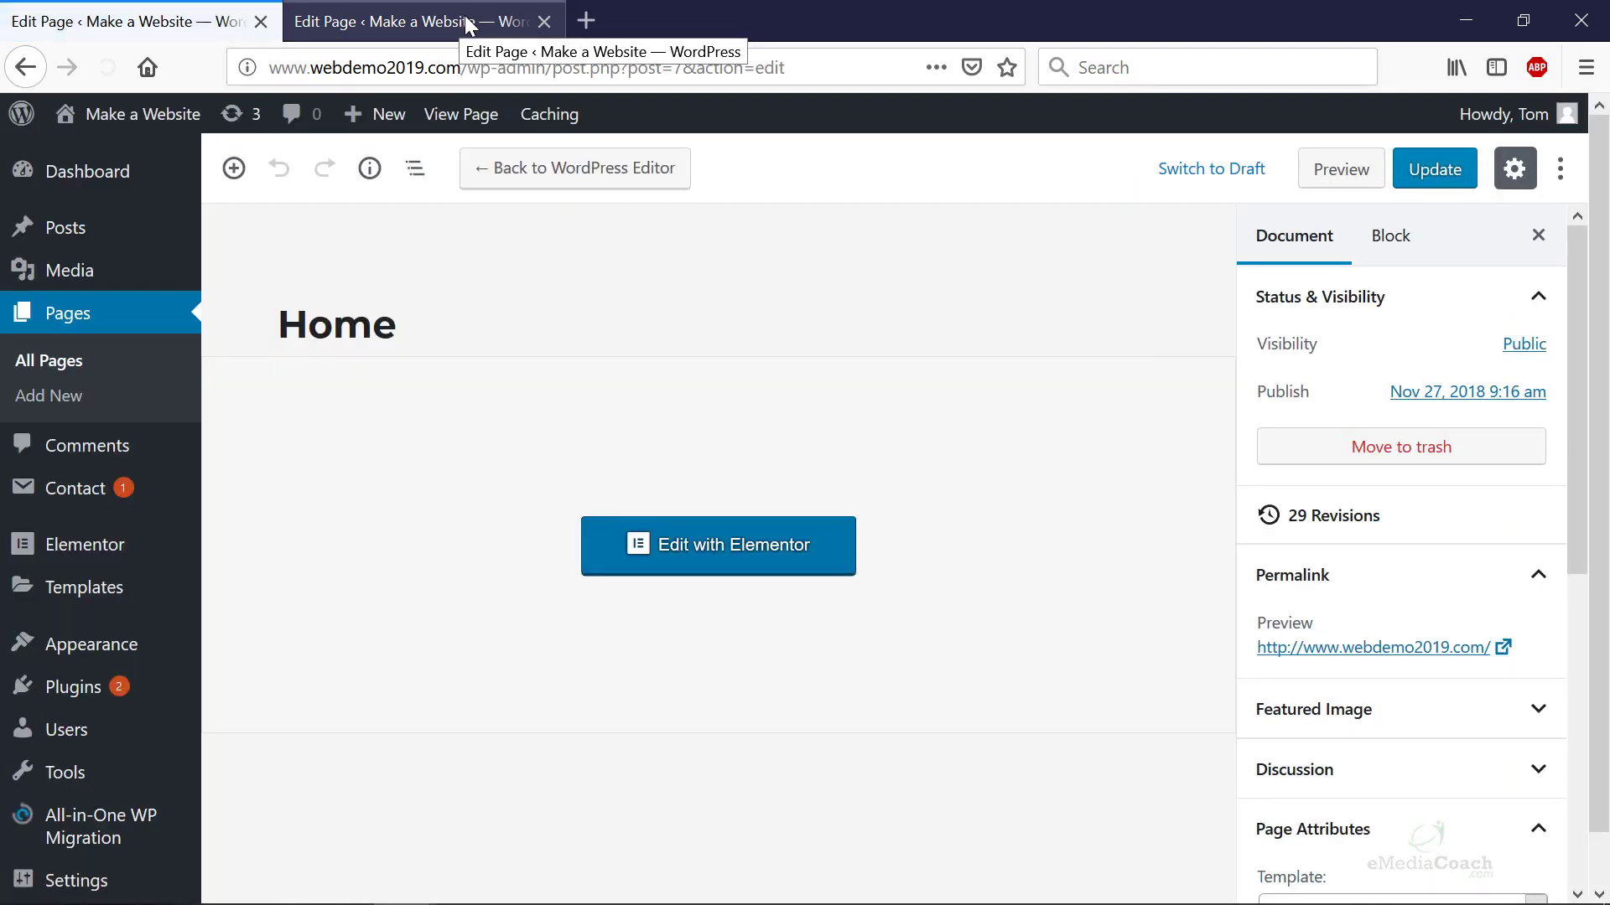
pyautogui.scroll(-4, 1398, 503)
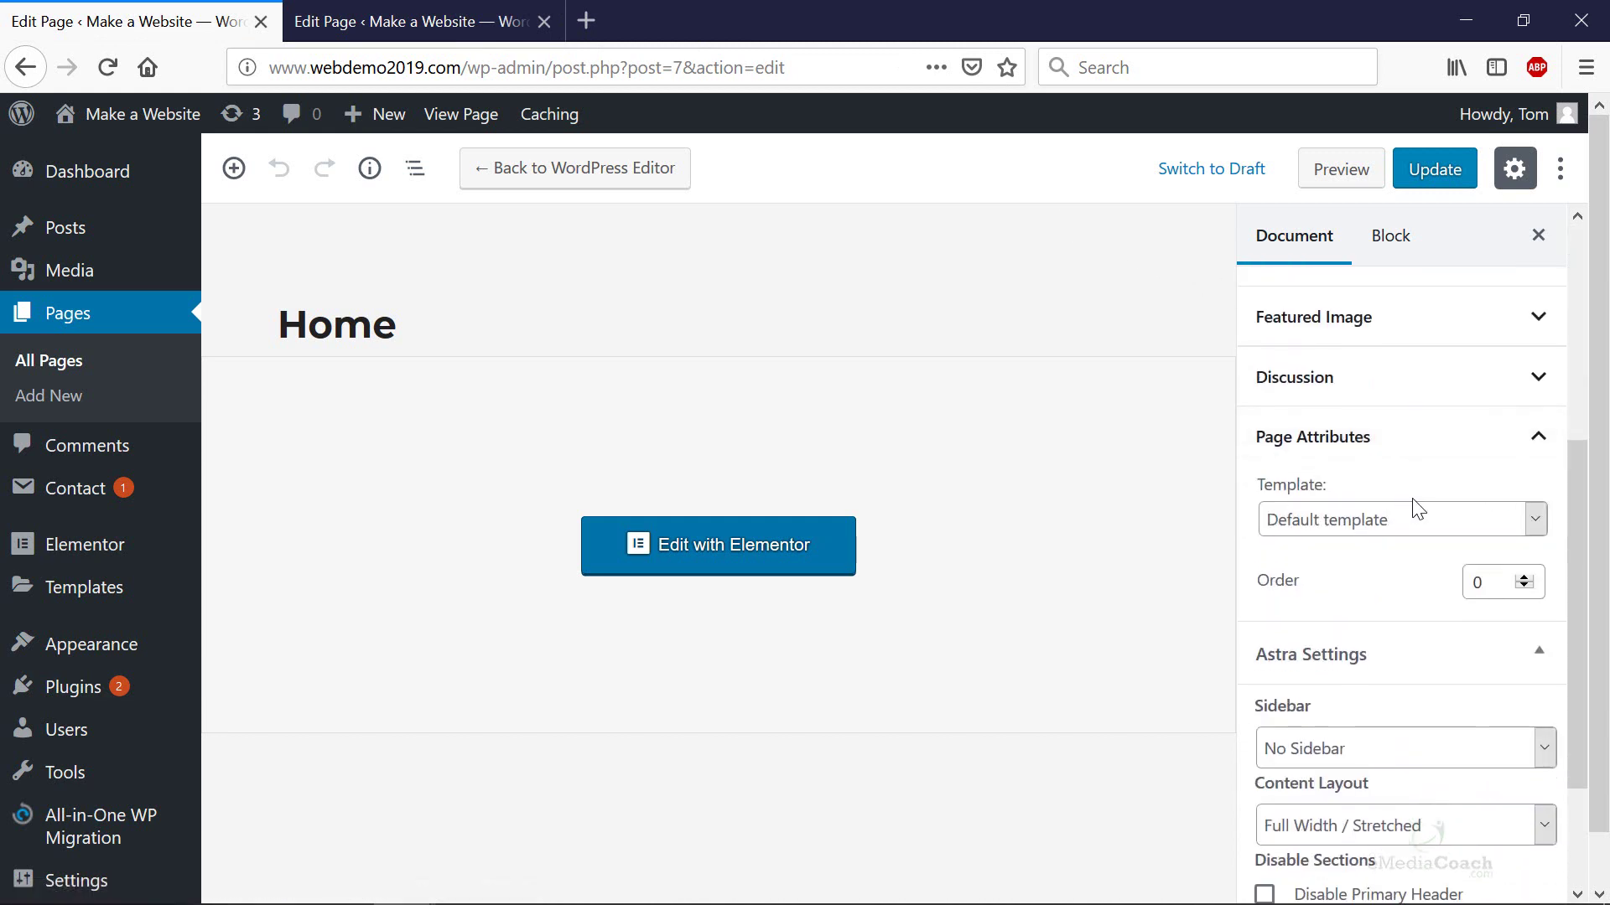
pyautogui.scroll(-4, 1459, 621)
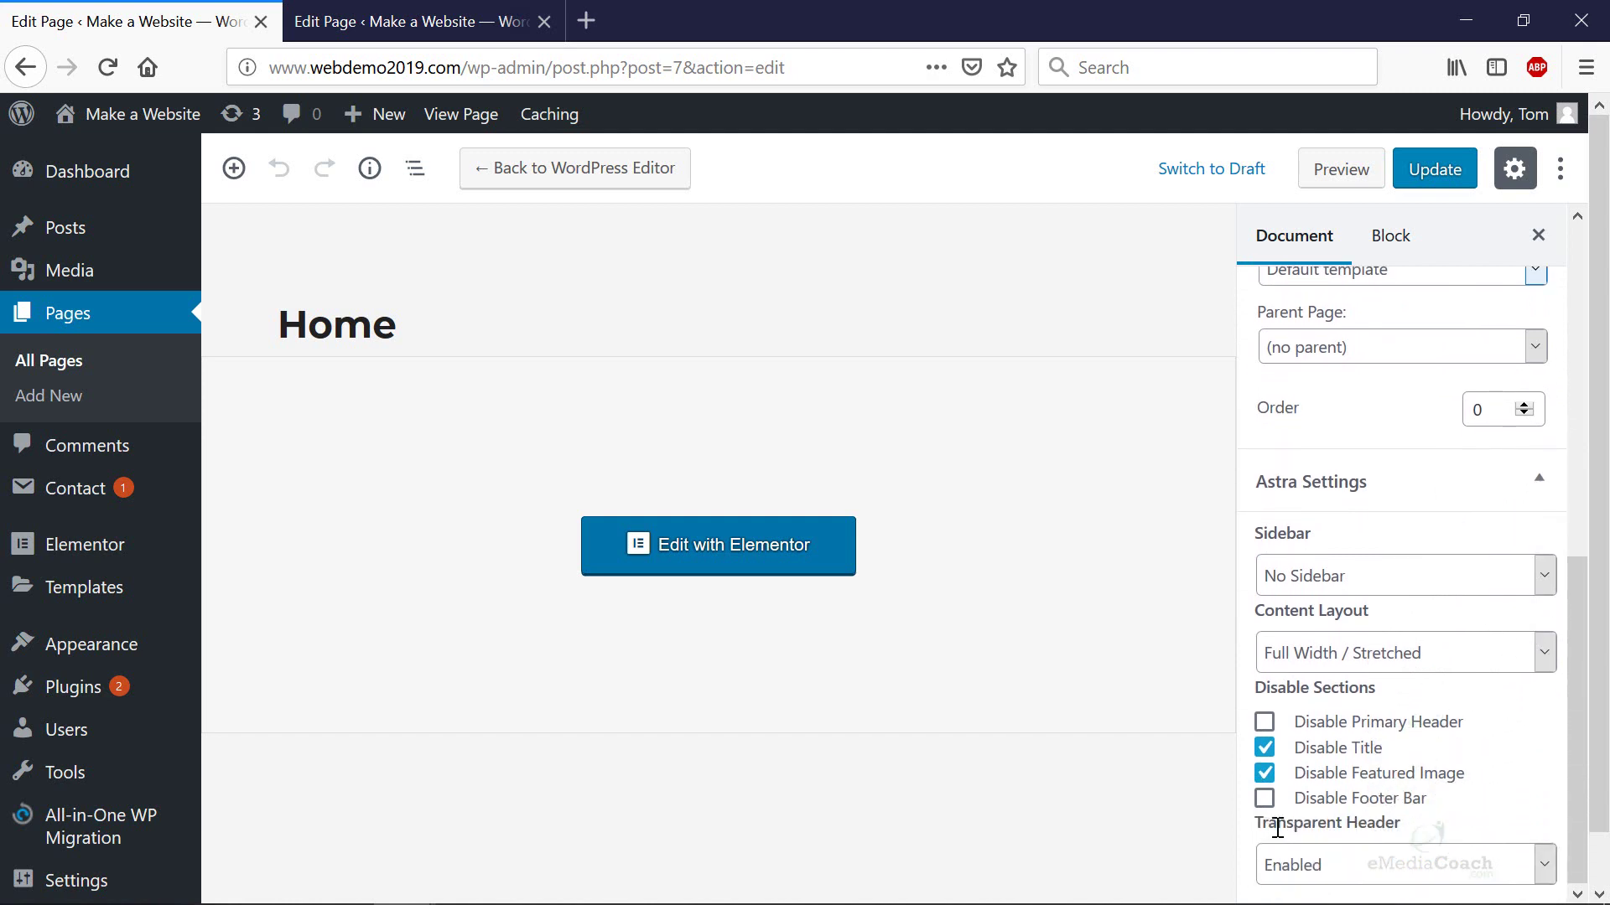
pyautogui.moveTo(1277, 828); pyautogui.dragTo(1380, 830)
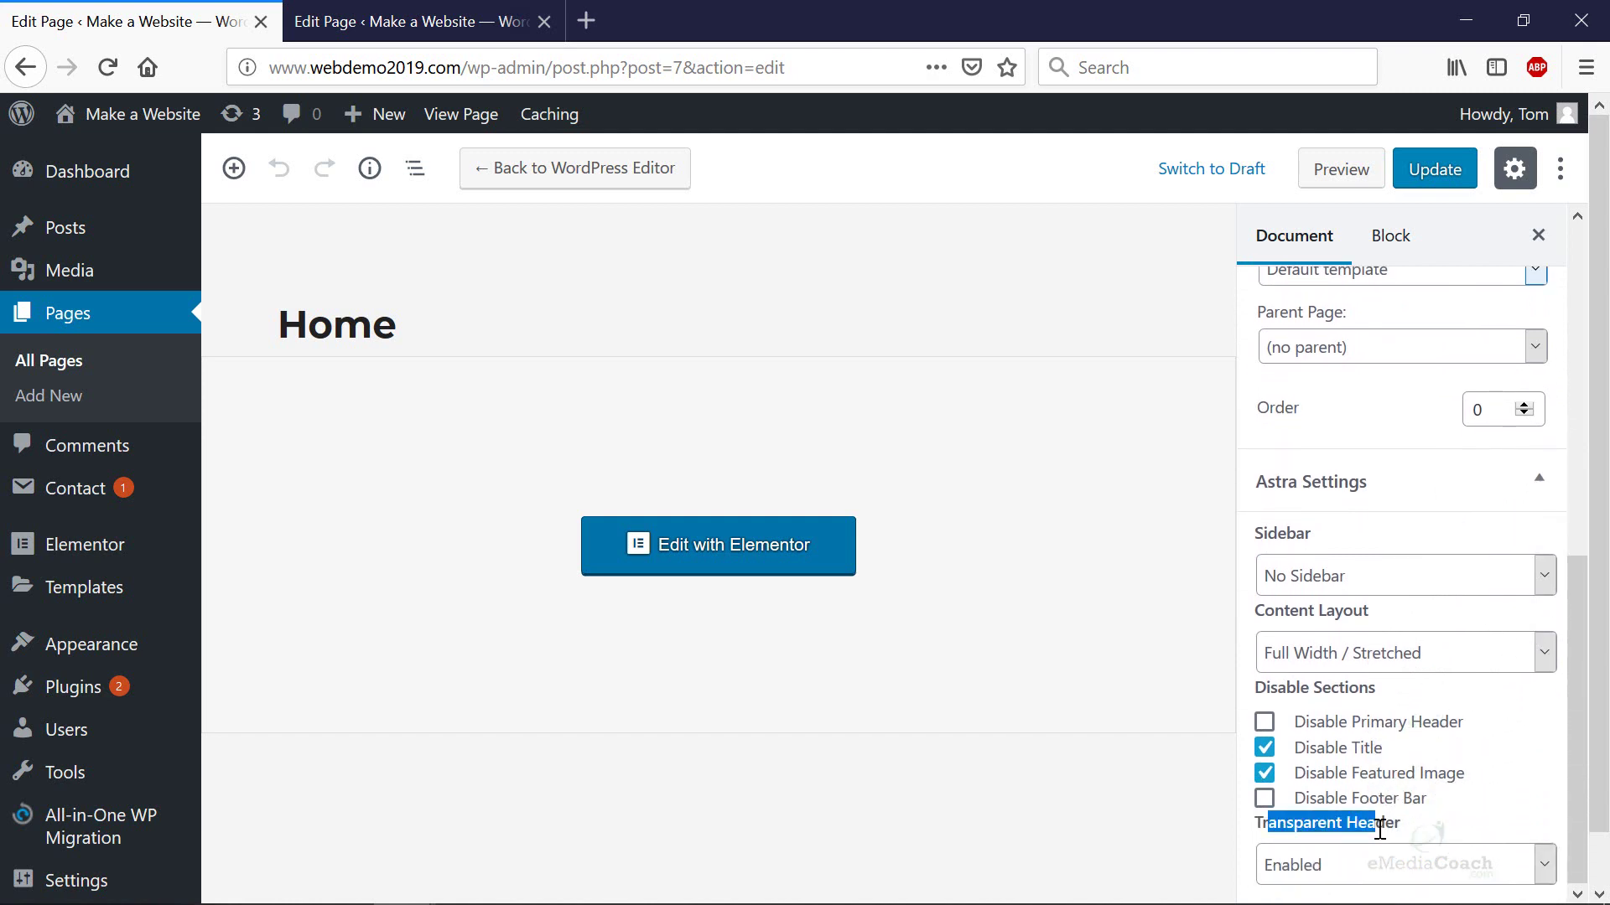
pyautogui.click(1423, 865)
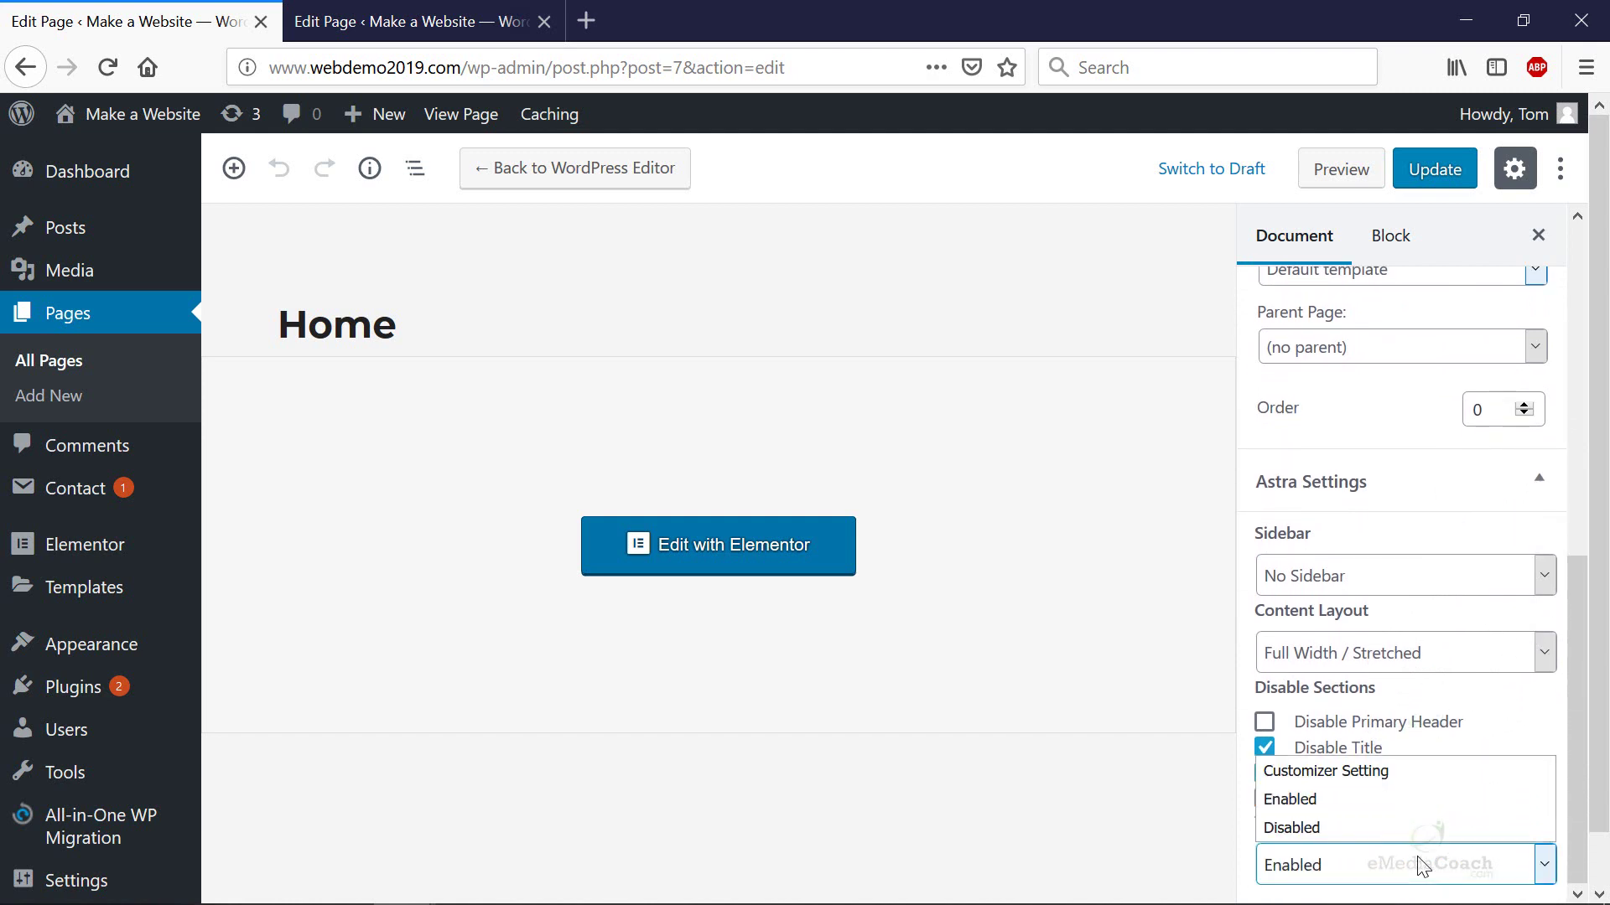
pyautogui.click(1093, 792)
pyautogui.click(386, 24)
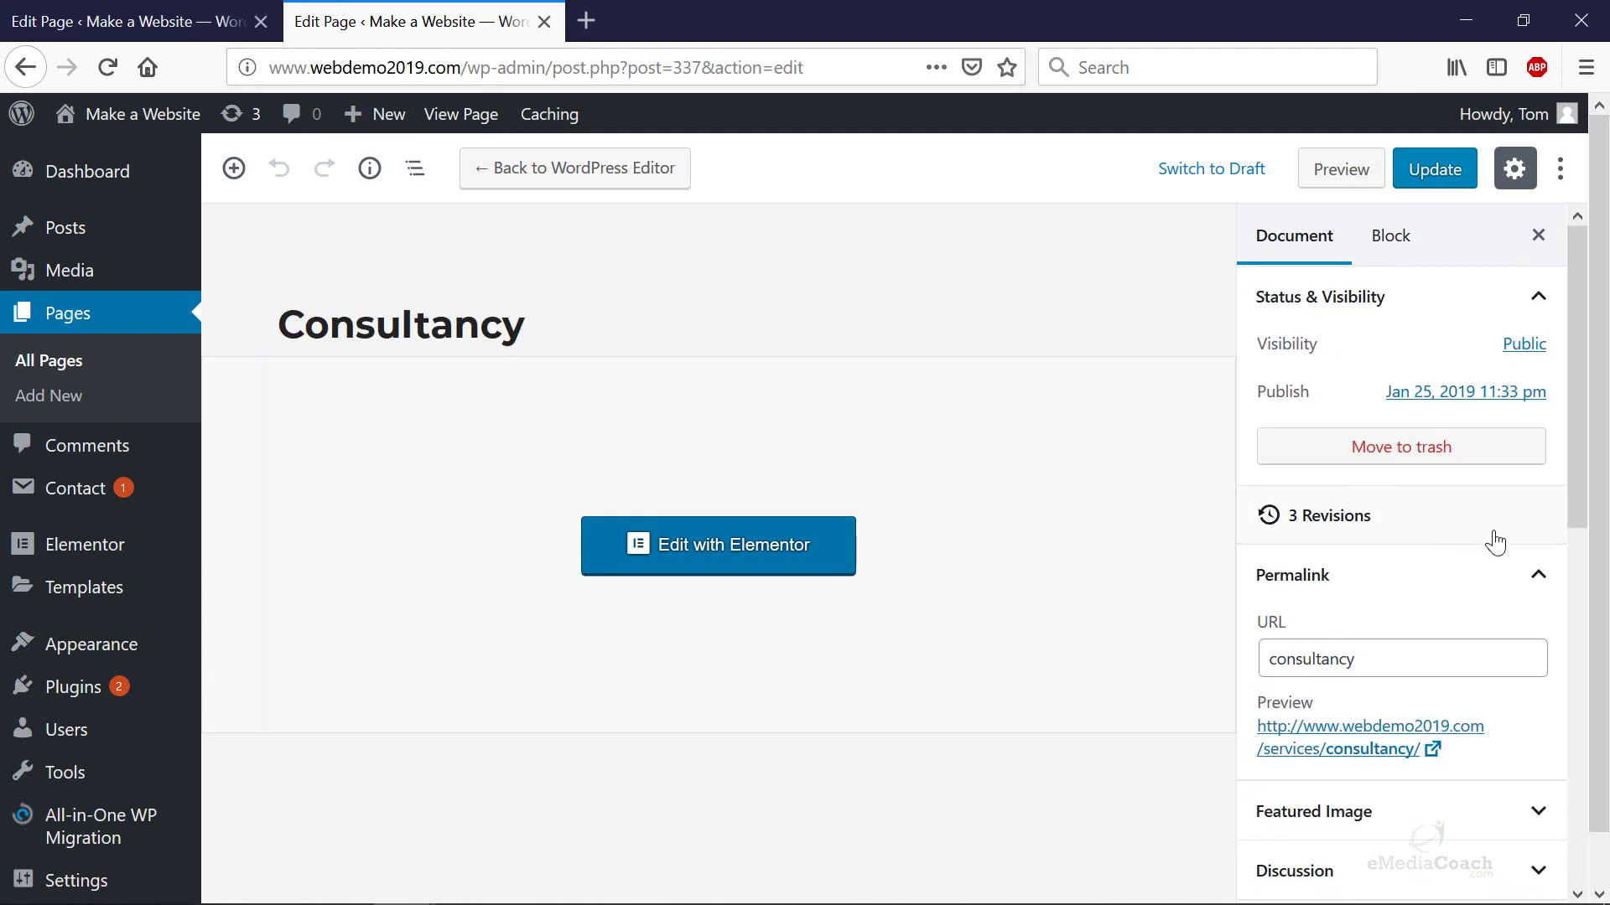
# Step: Change the Consultancy page's Transparent Header from Customizer Setting to Enabled and update the page
pyautogui.scroll(-2, 1430, 571)
pyautogui.scroll(-3, 1428, 567)
pyautogui.scroll(-4, 1428, 567)
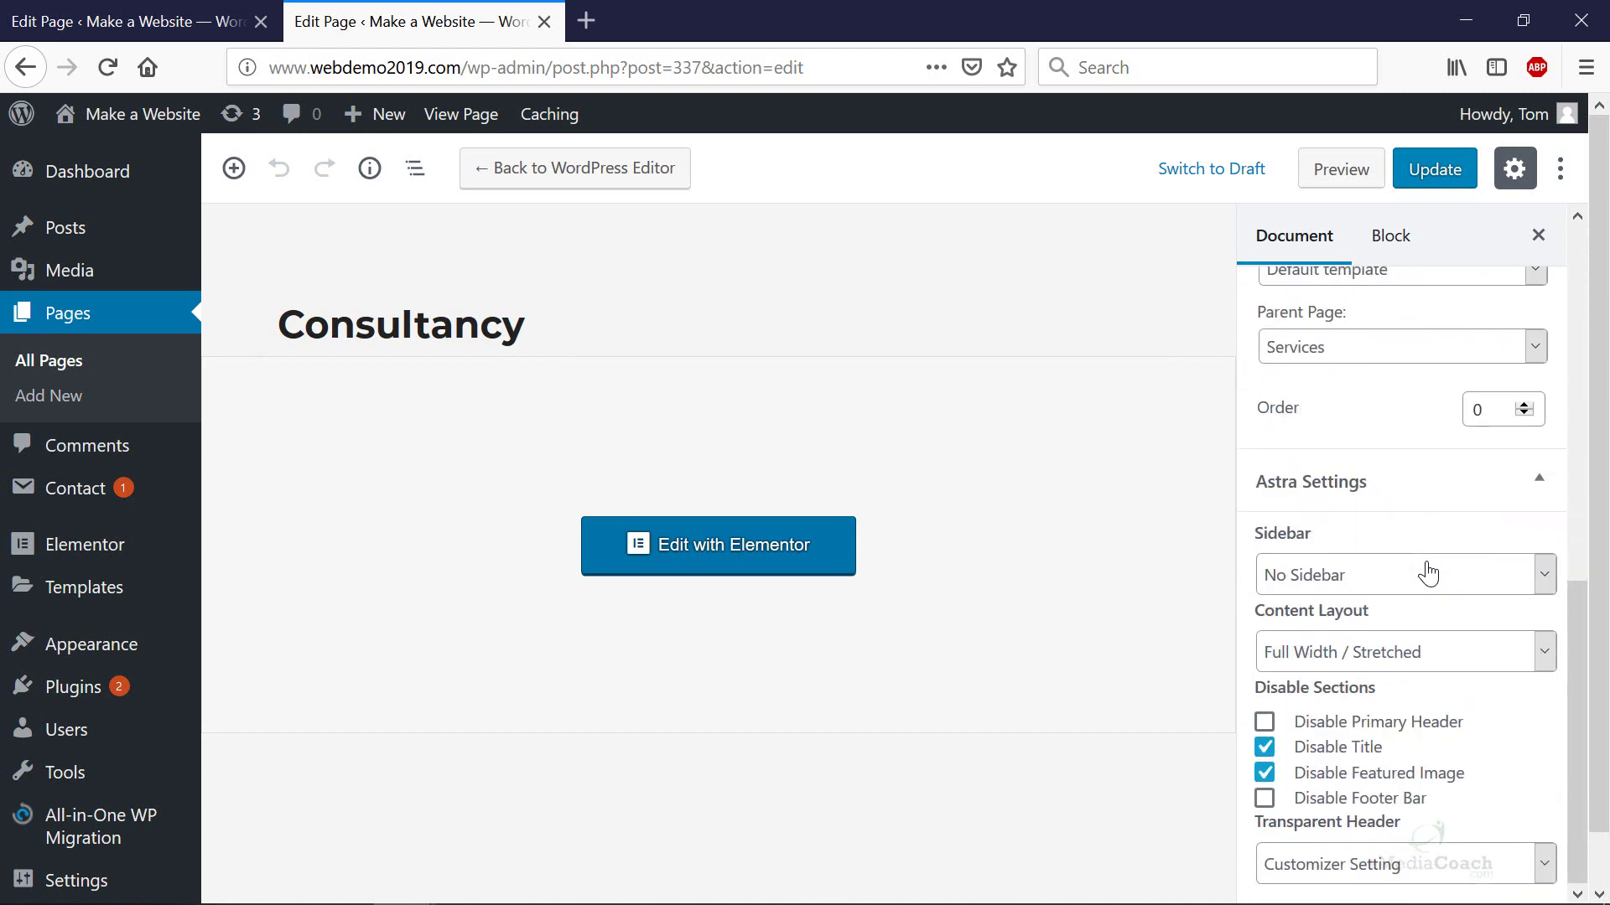
pyautogui.click(1376, 872)
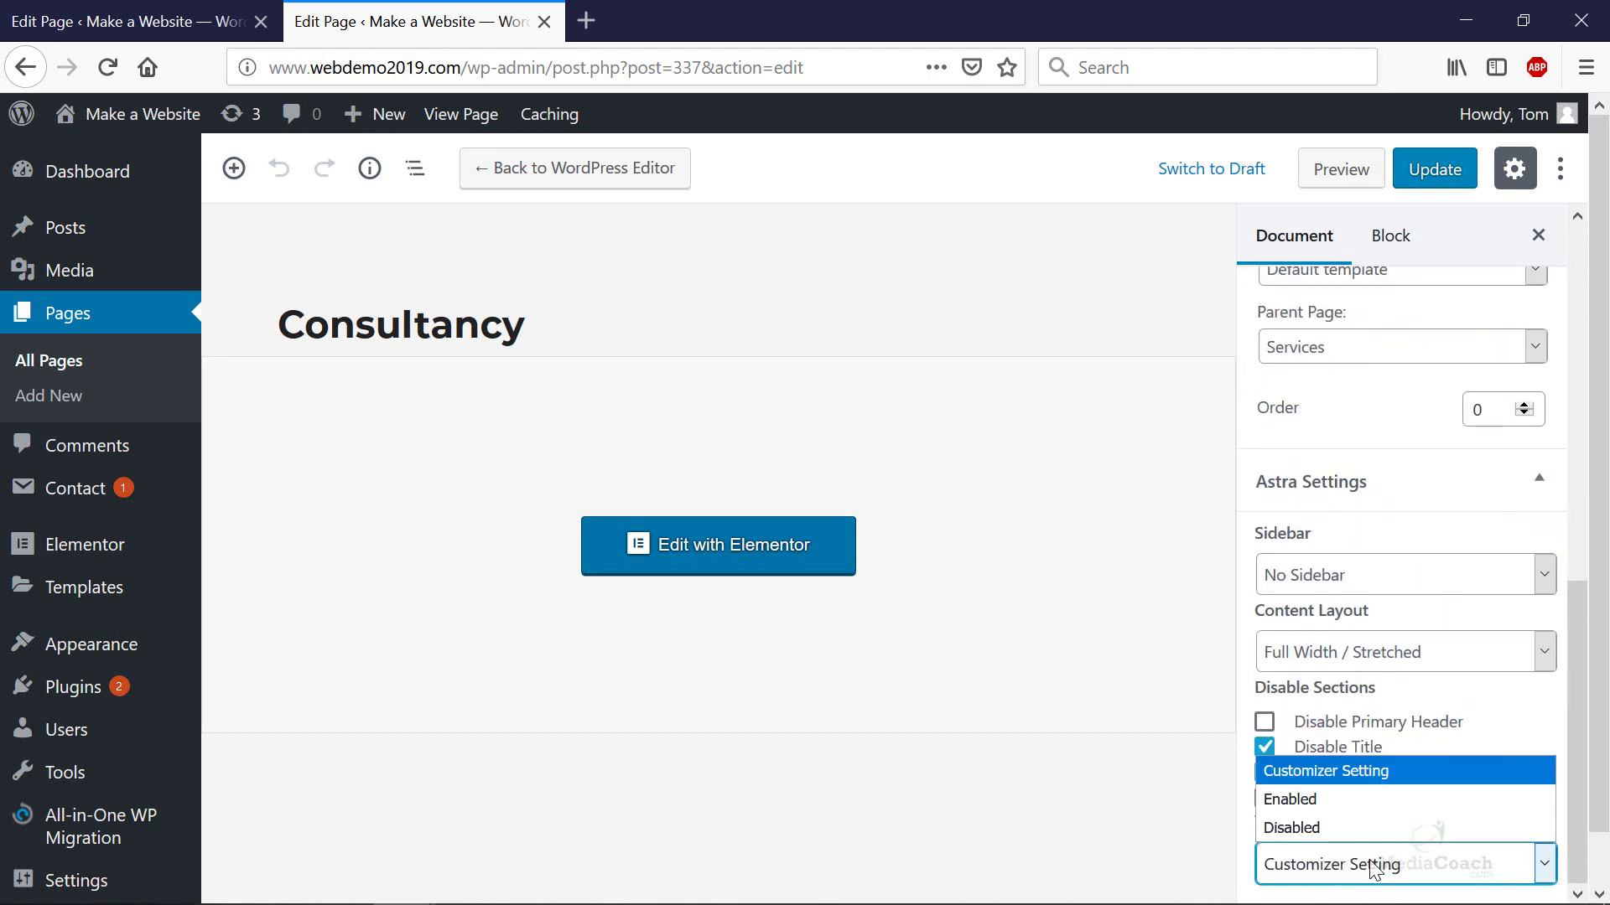
pyautogui.click(1320, 803)
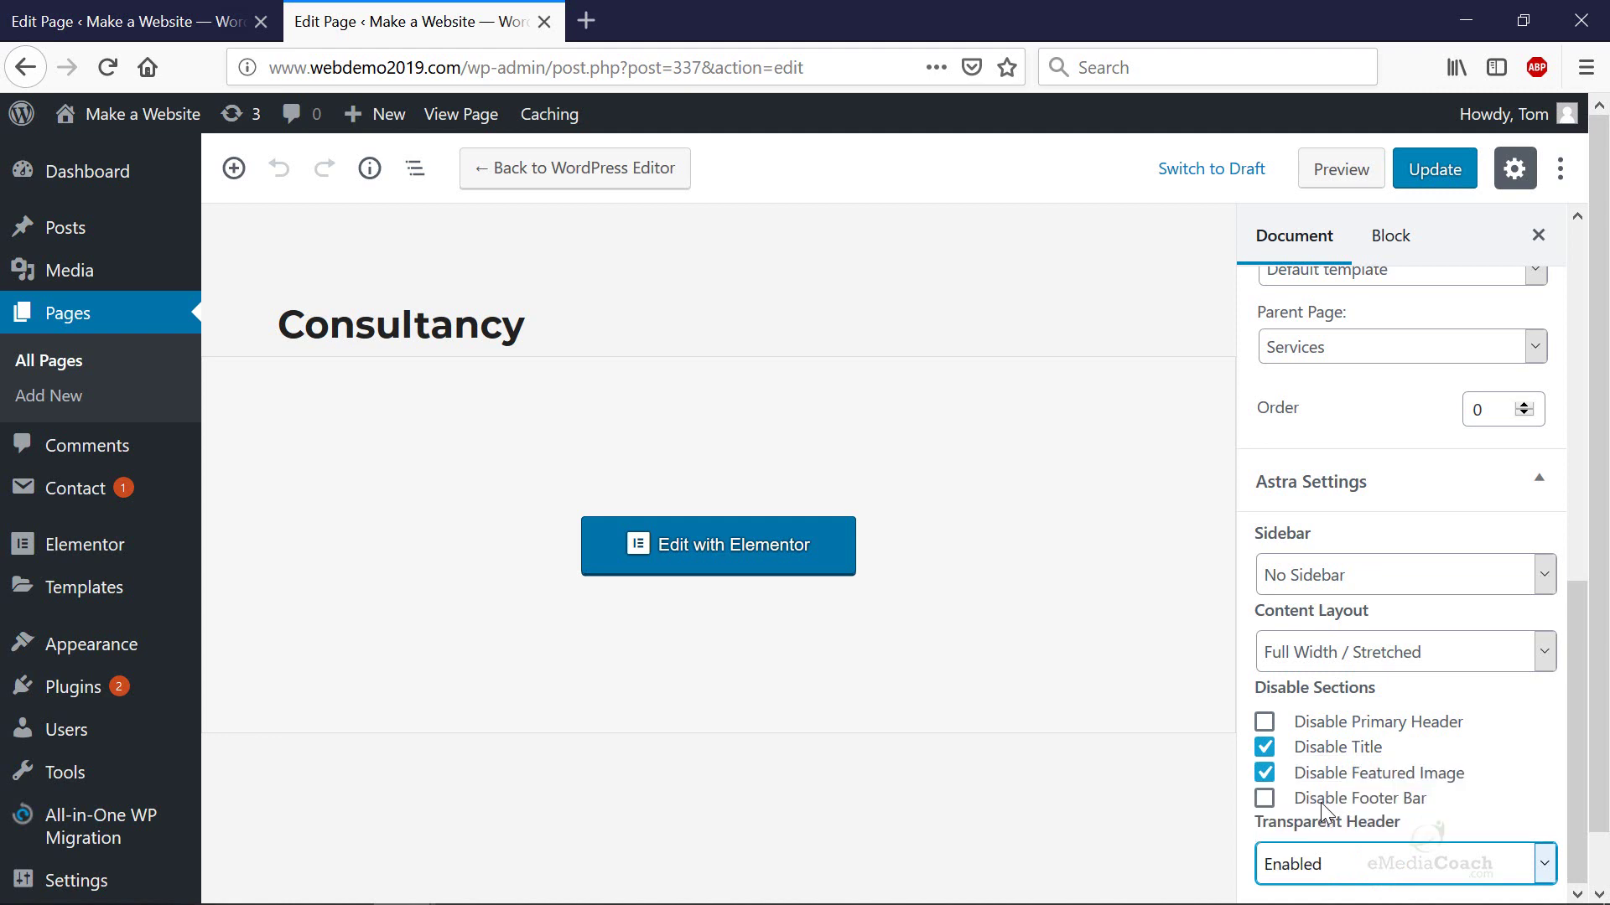
pyautogui.click(1433, 181)
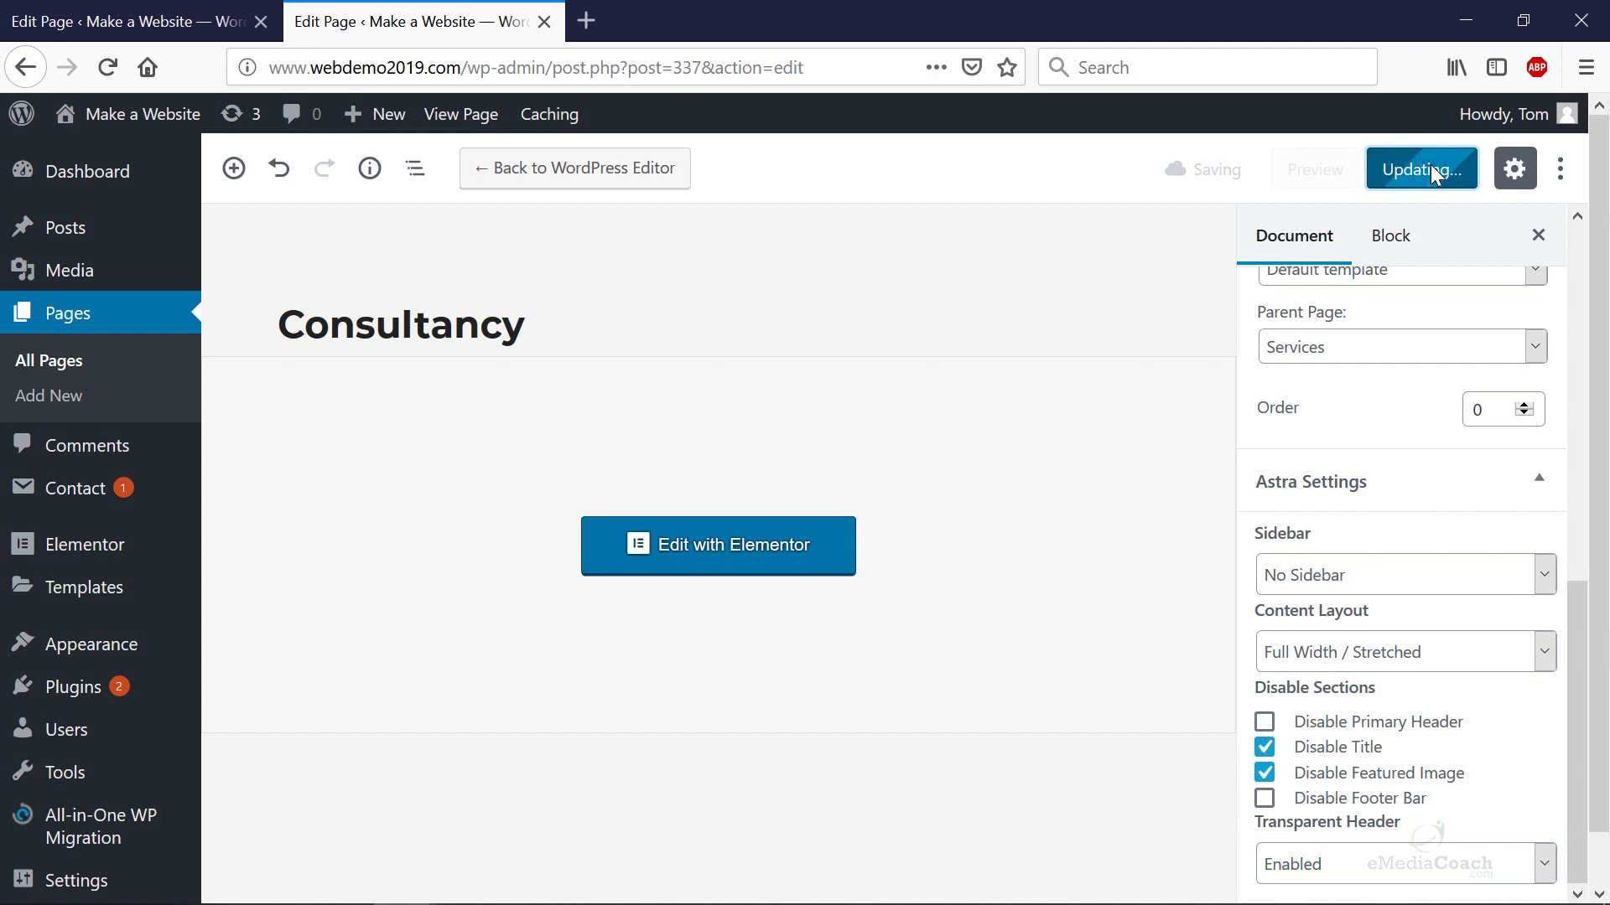
pyautogui.scroll(2, 1379, 476)
pyautogui.scroll(5, 1379, 475)
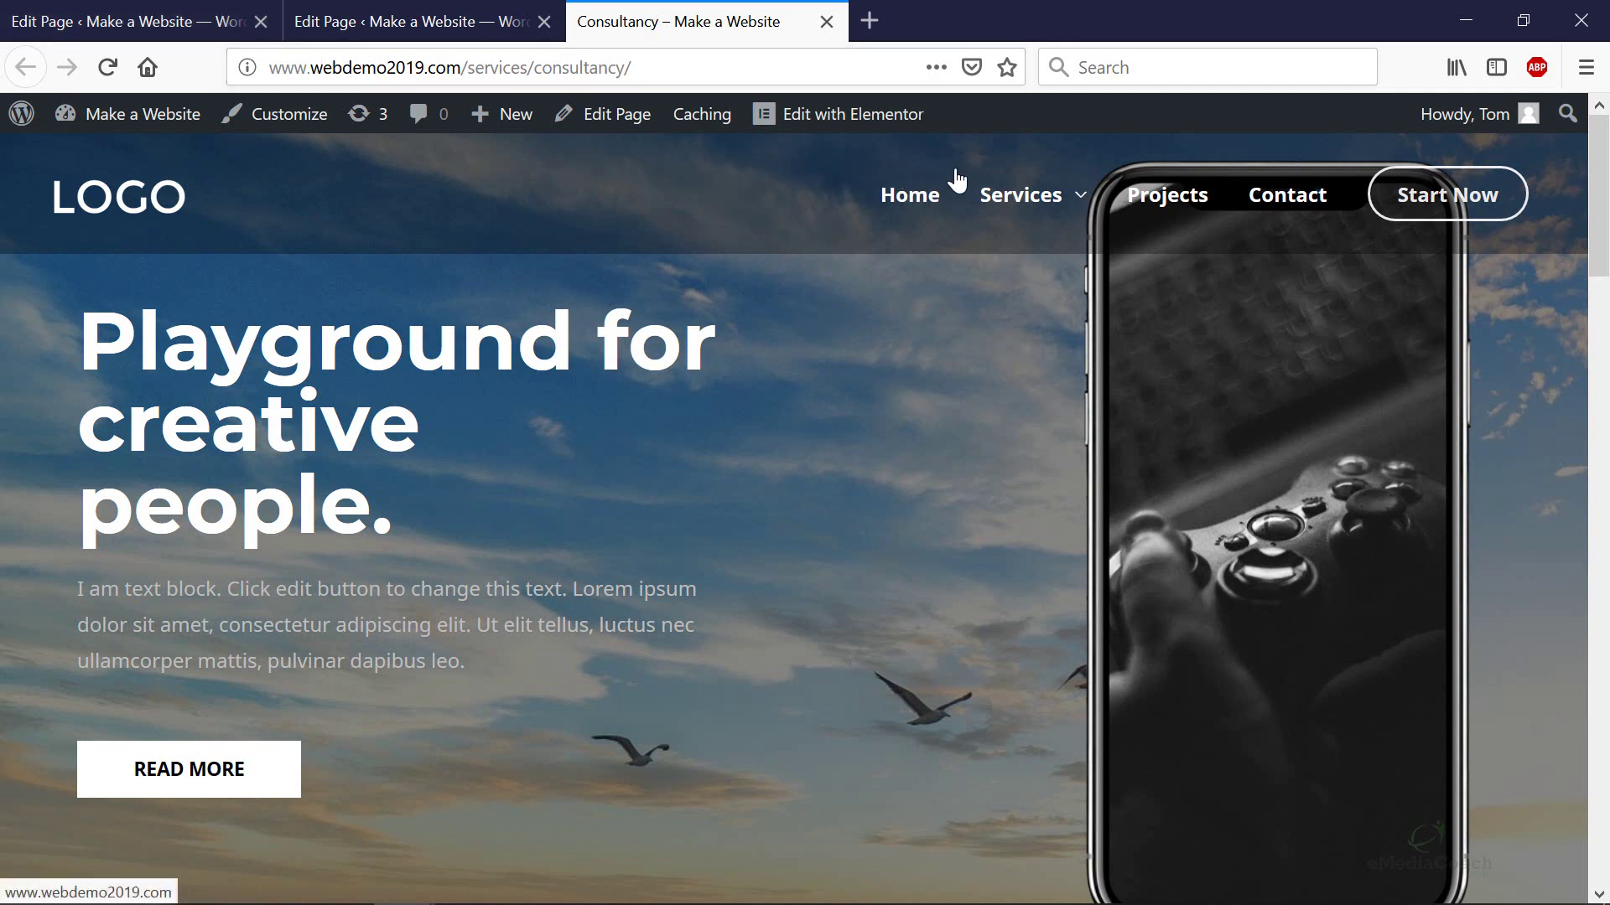
# Step: Choose Product Management under the header's Services menu
pyautogui.moveTo(1017, 241)
pyautogui.click(1055, 352)
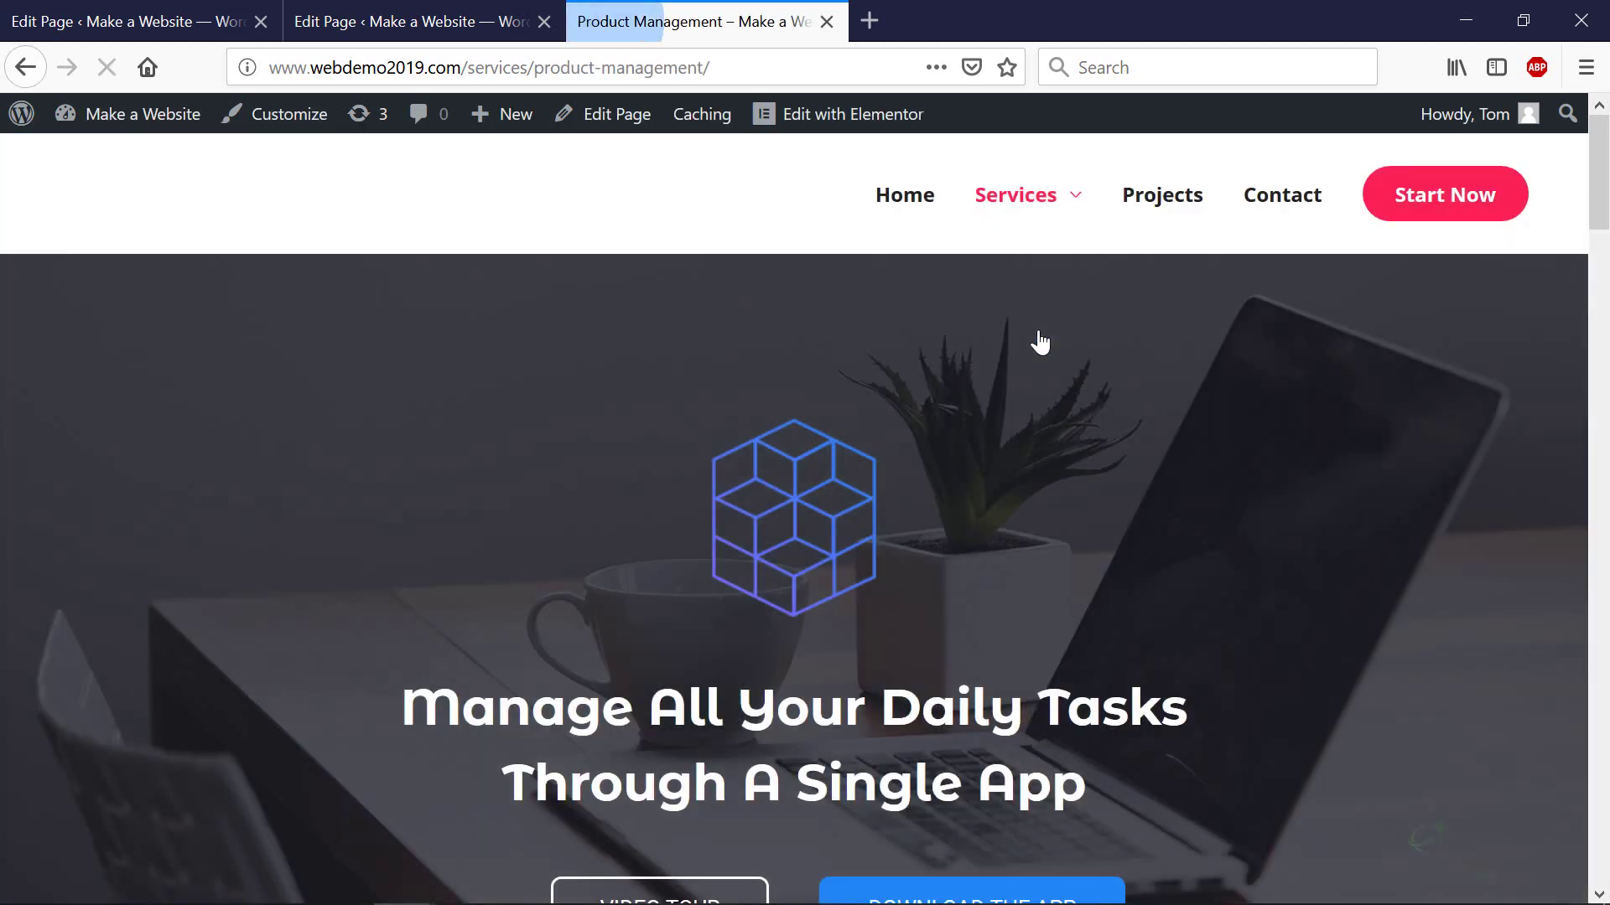
# Step: Set the Product Management page's Astra Transparent Header to Enabled and update the page
pyautogui.click(602, 120)
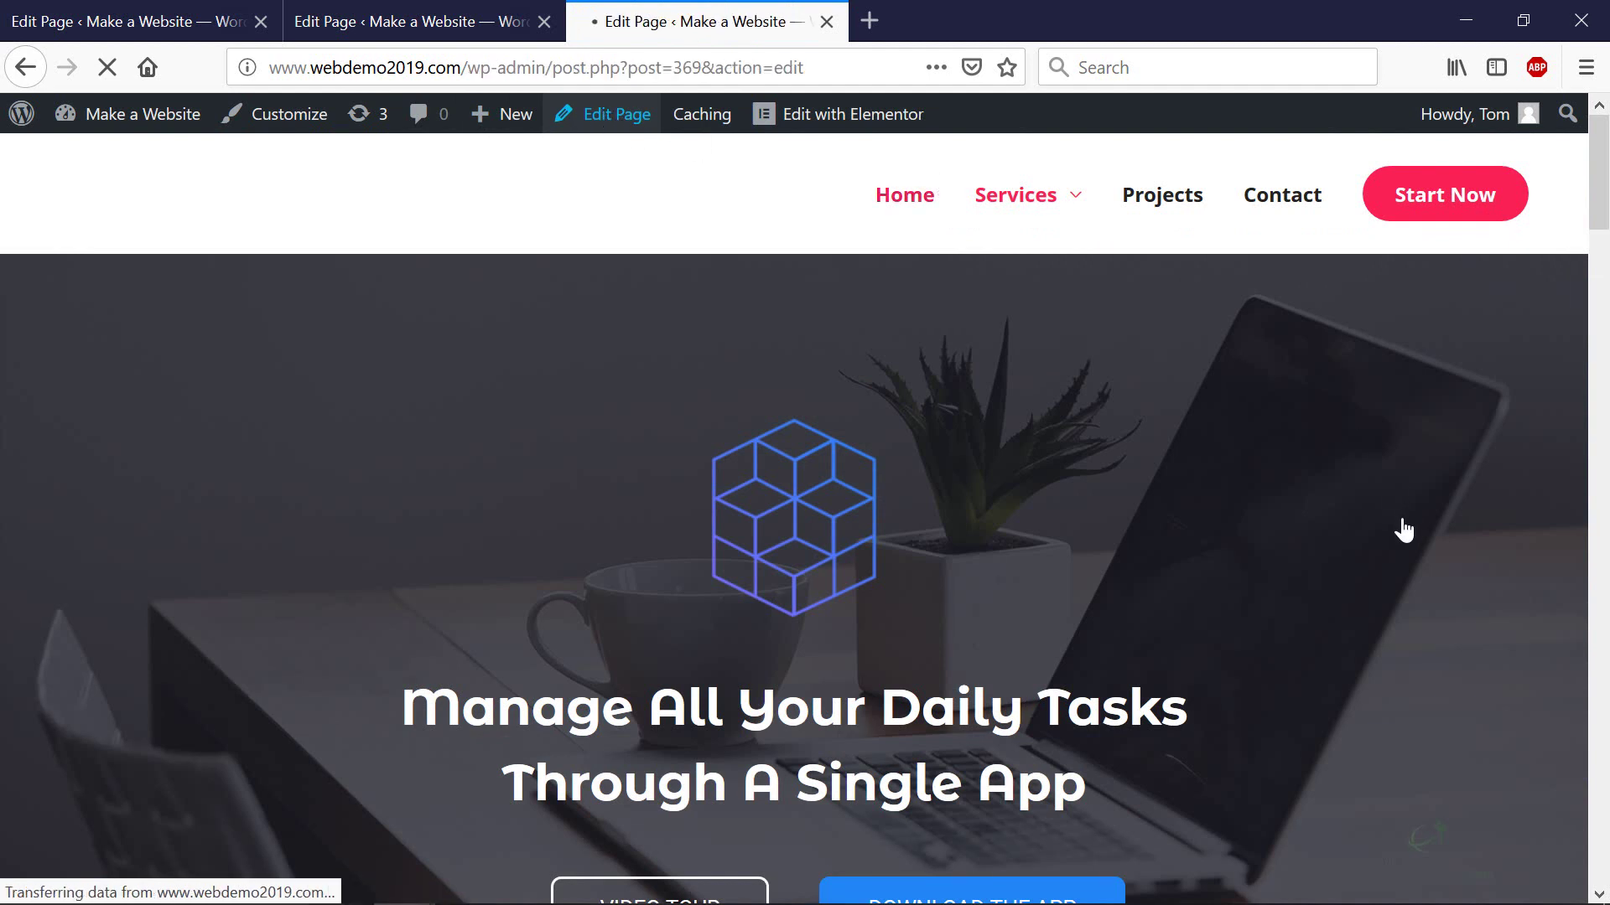
pyautogui.scroll(-8, 1469, 604)
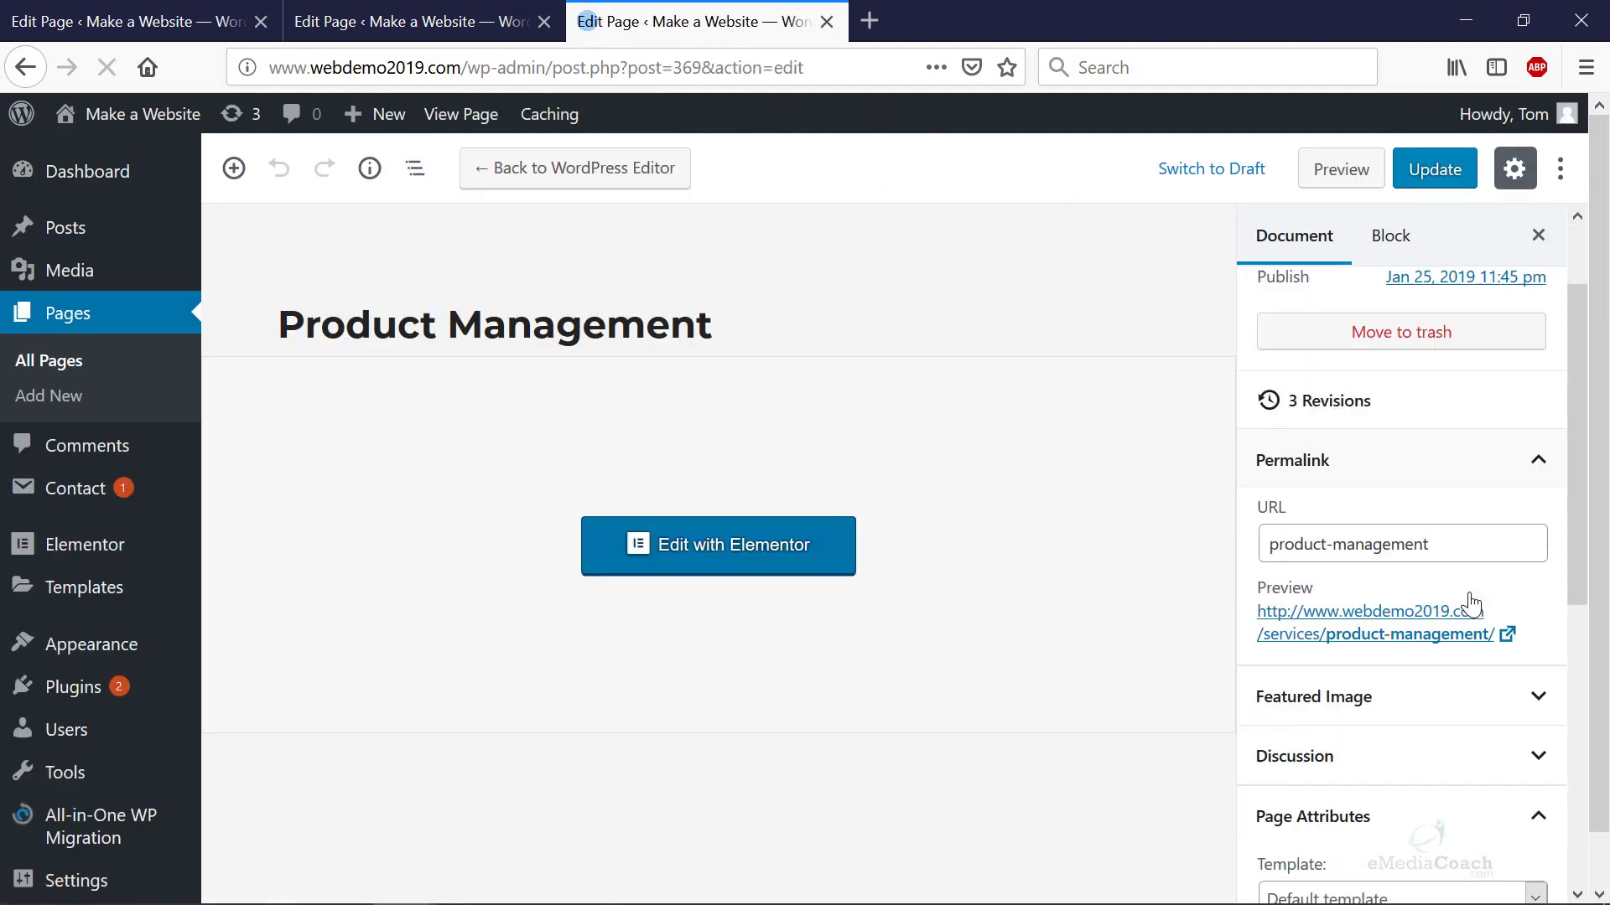
pyautogui.click(1405, 866)
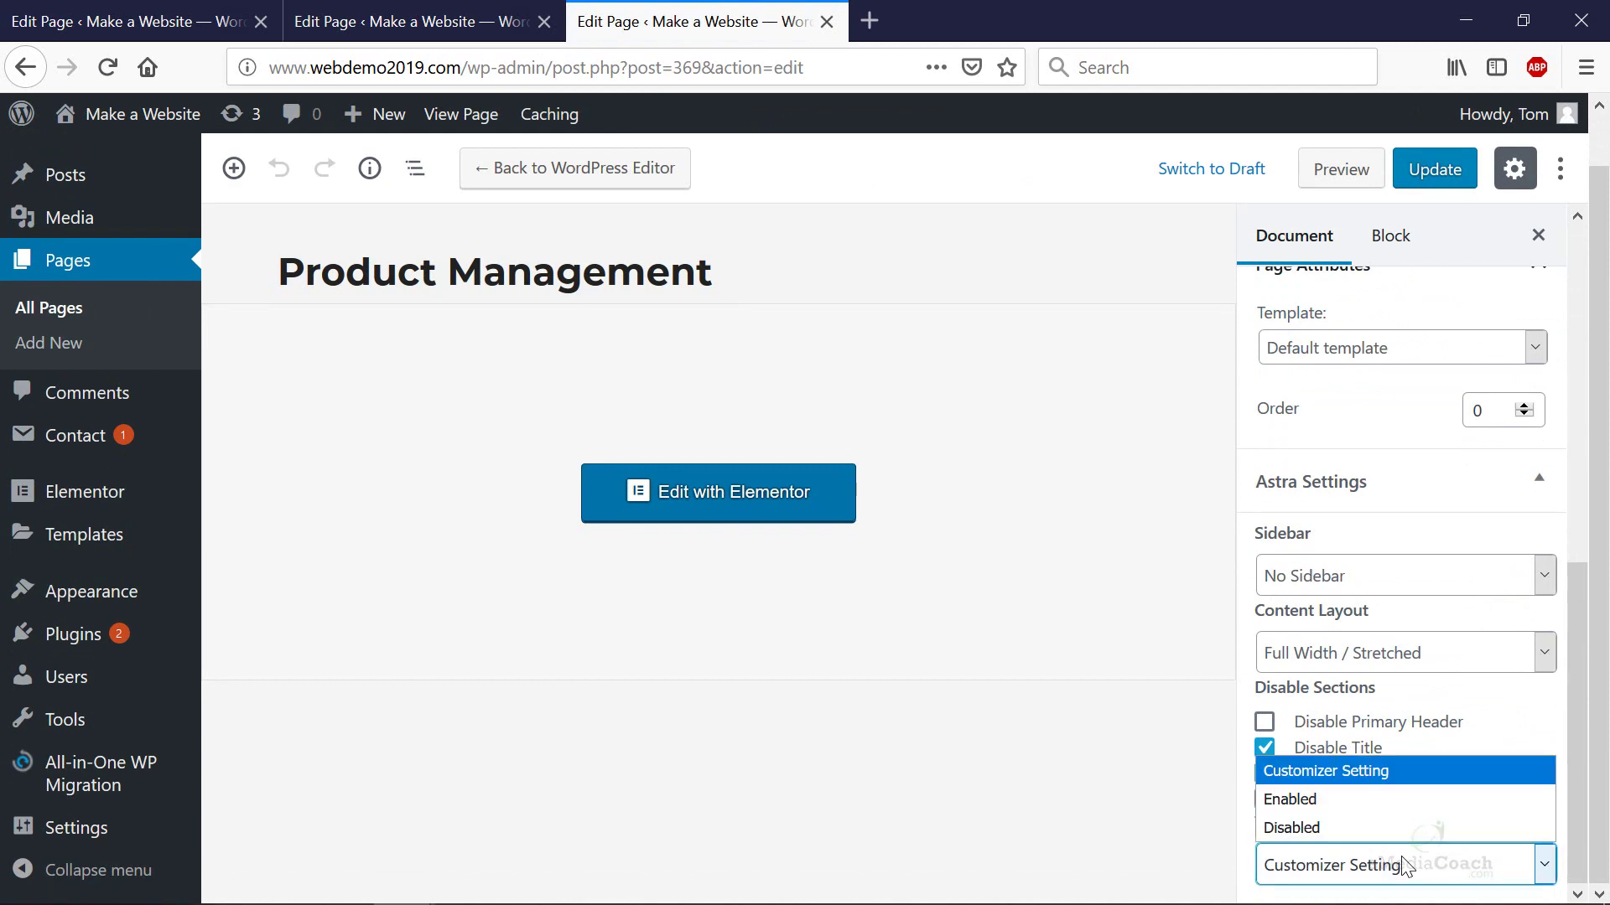
pyautogui.click(1400, 794)
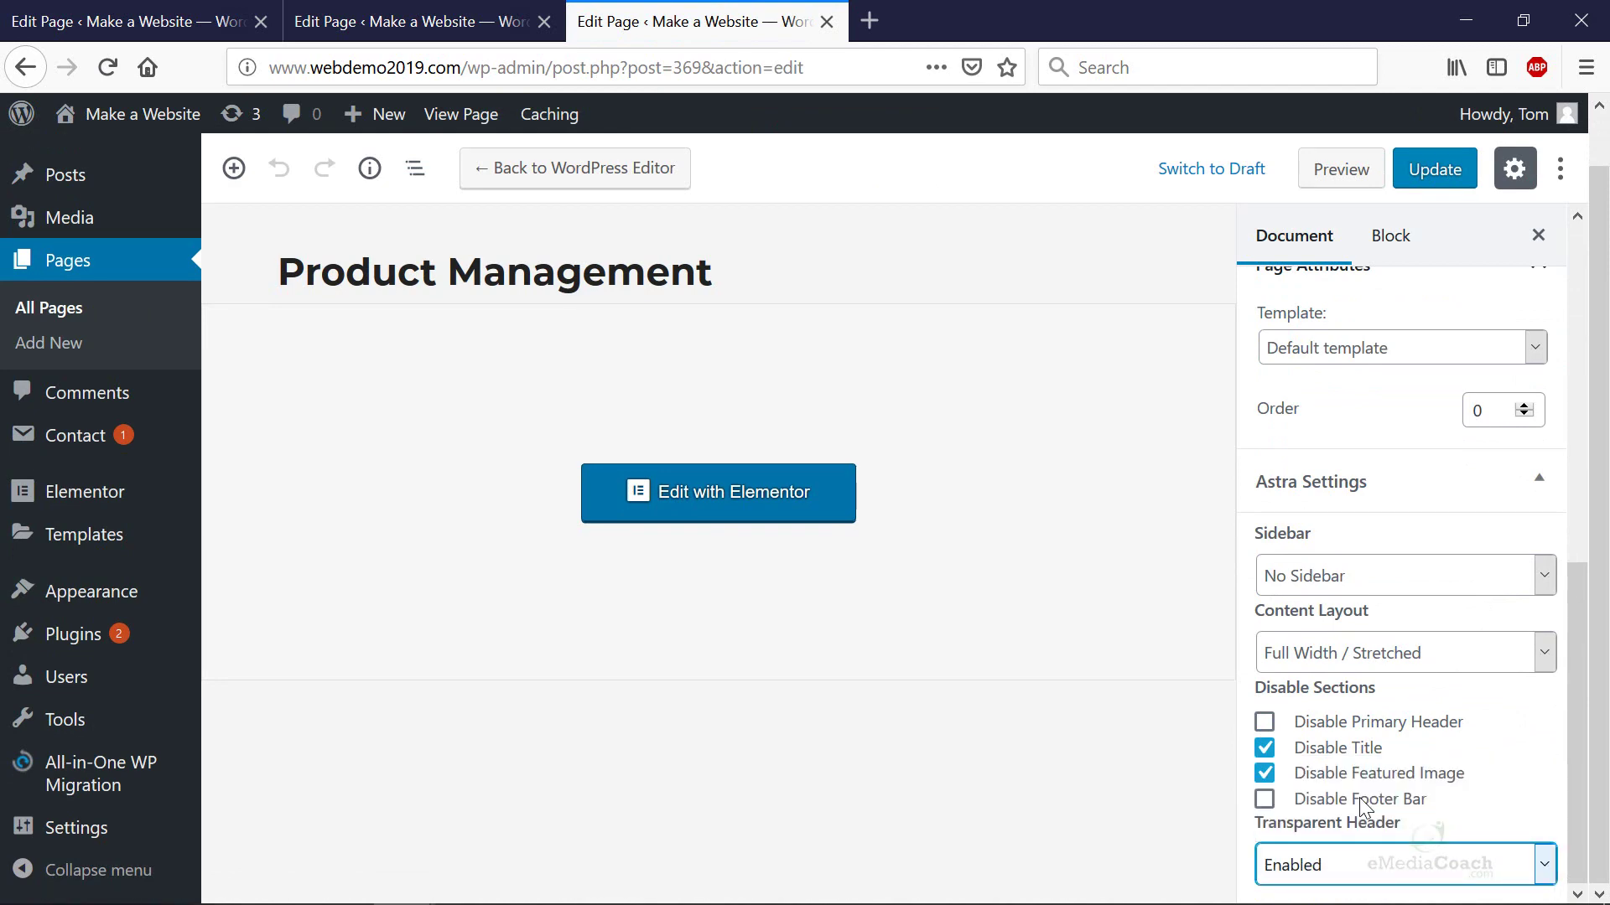
pyautogui.click(1434, 170)
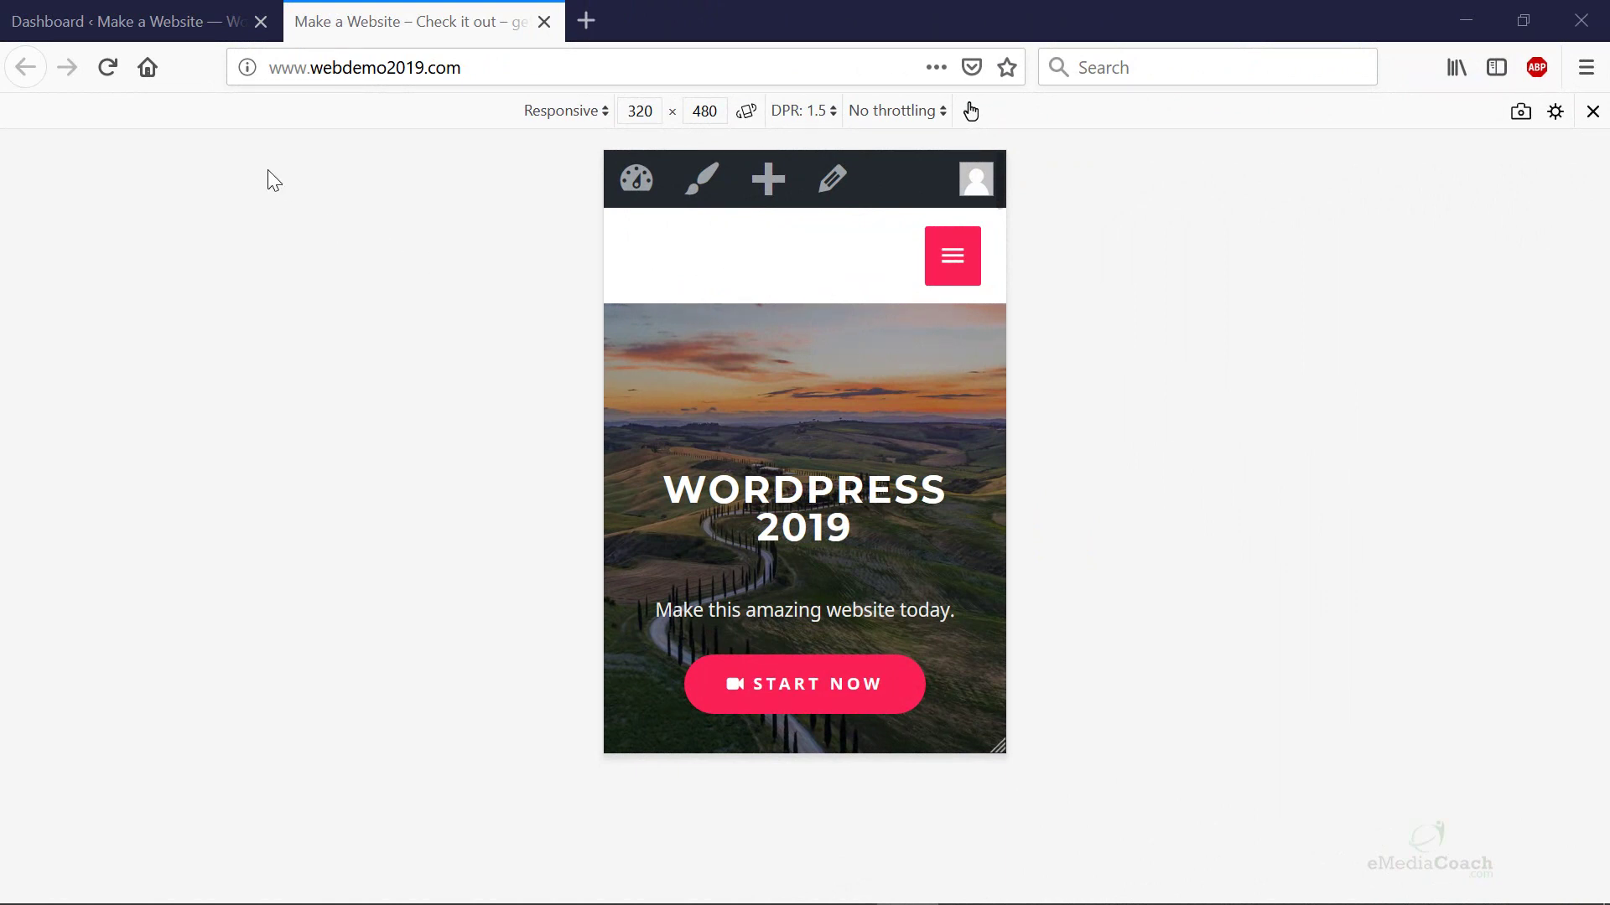
# Step: From the dashboard, go to Appearance > Customize > Layout > Header > Site Identity
pyautogui.click(172, 42)
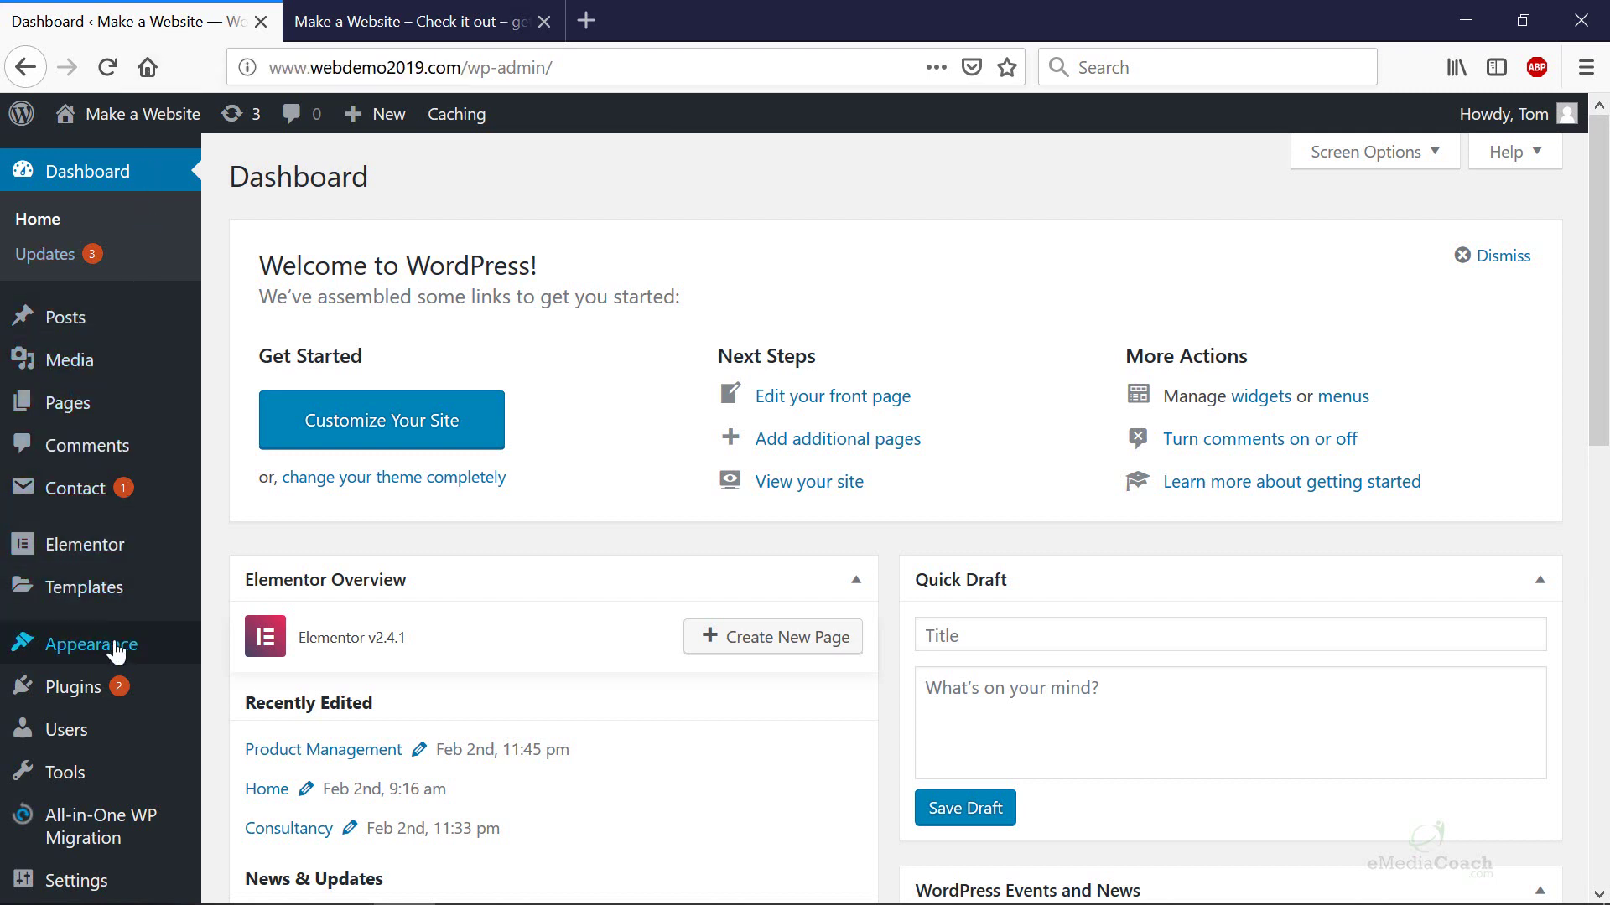
pyautogui.moveTo(117, 658)
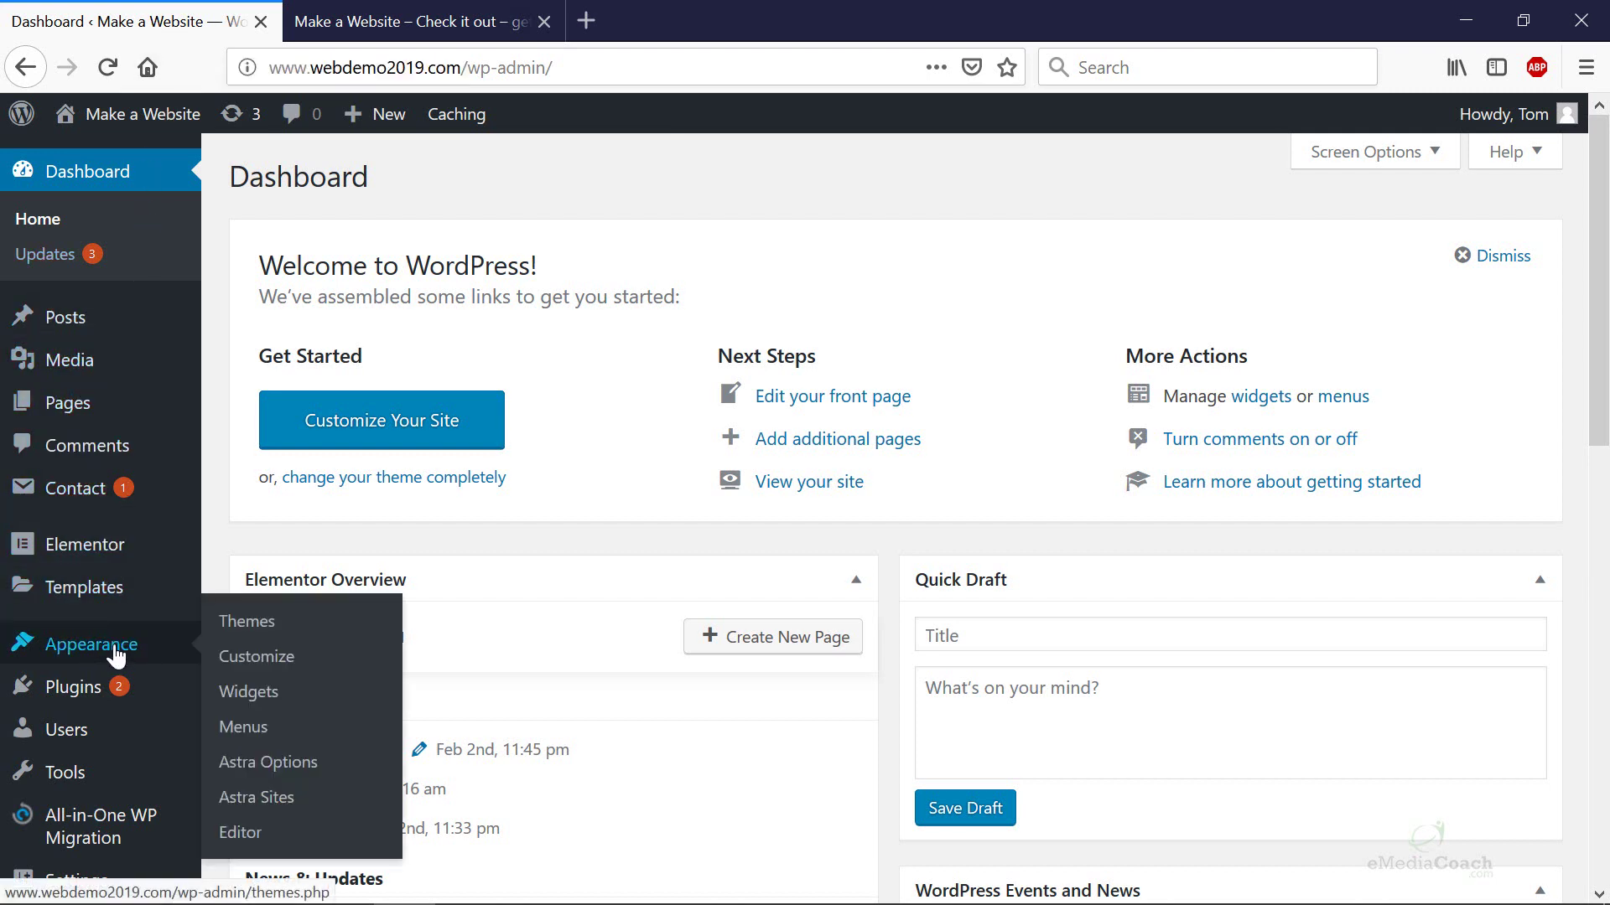
pyautogui.click(270, 667)
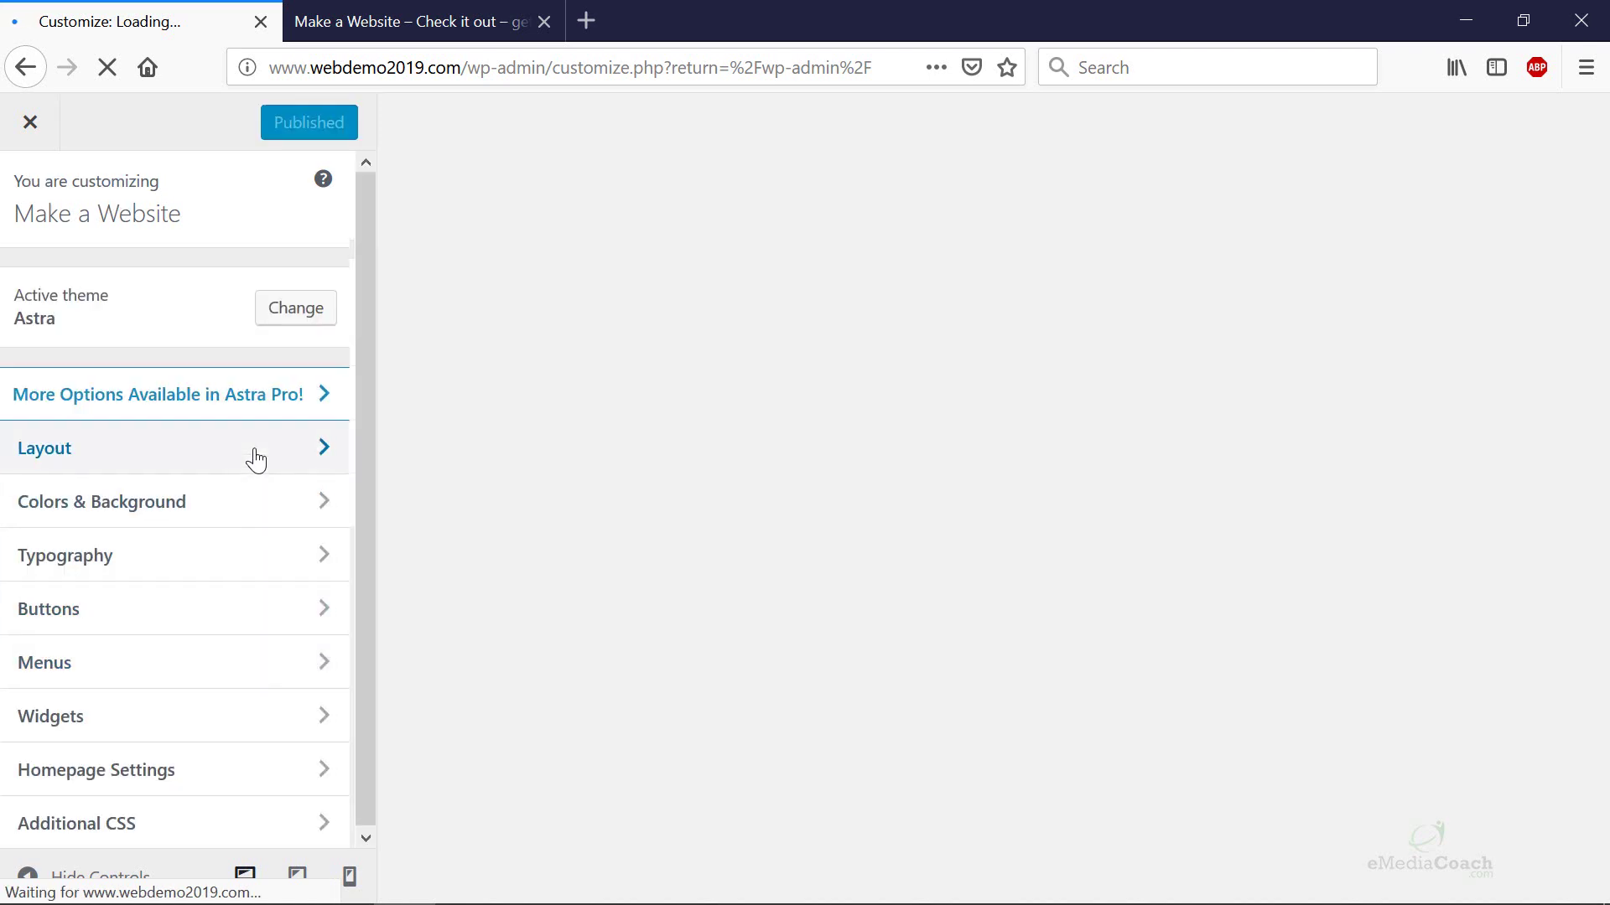
pyautogui.click(252, 453)
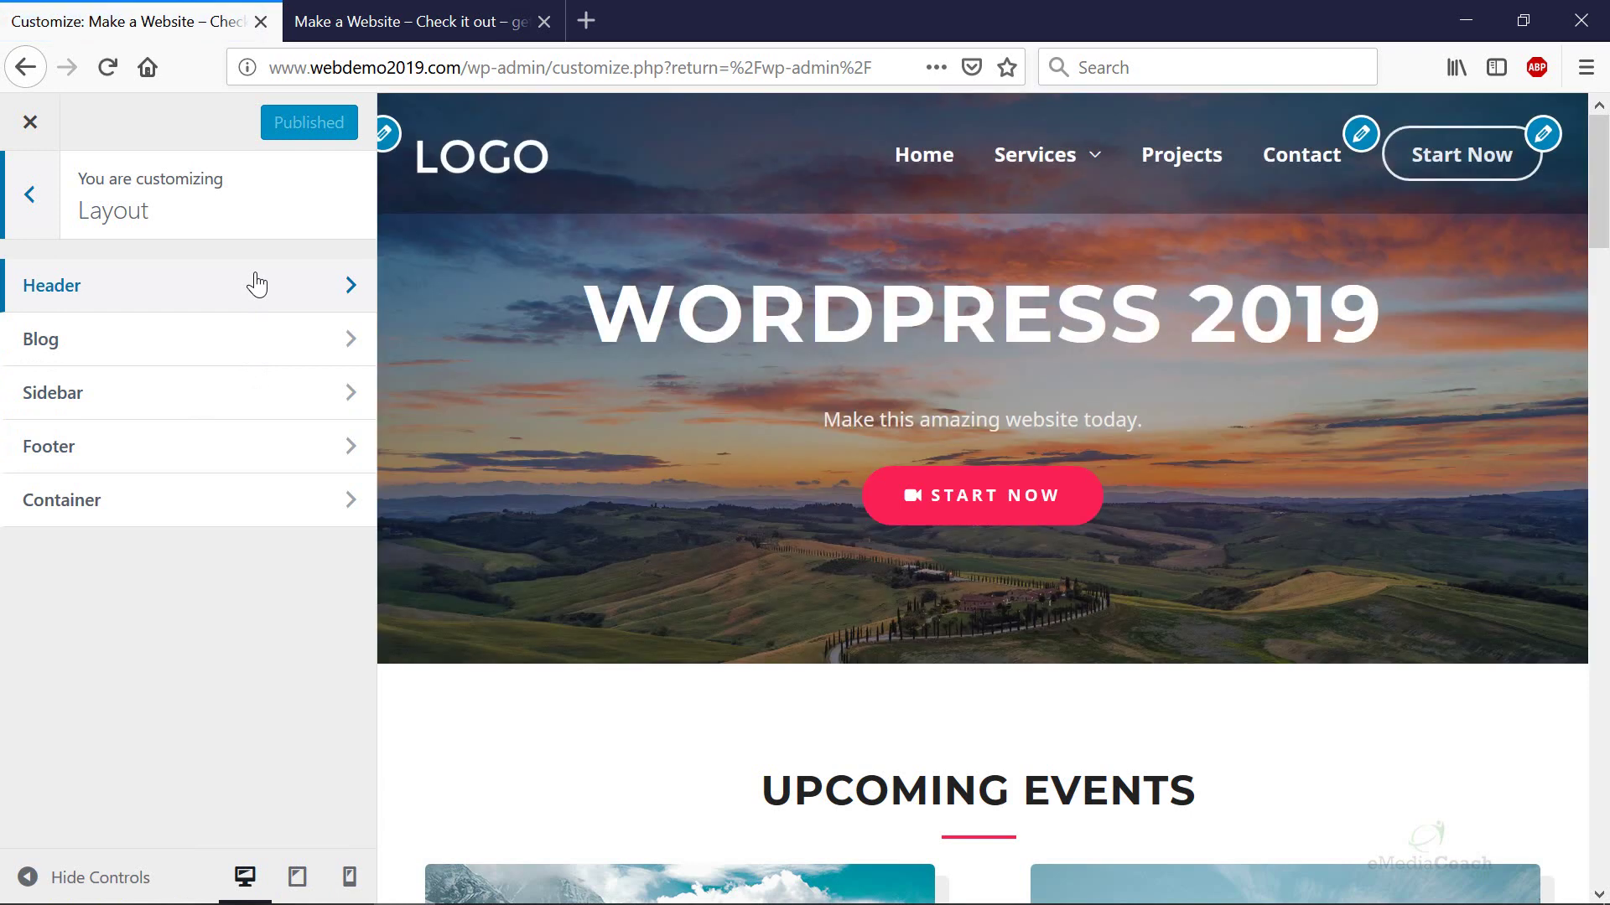
pyautogui.click(255, 285)
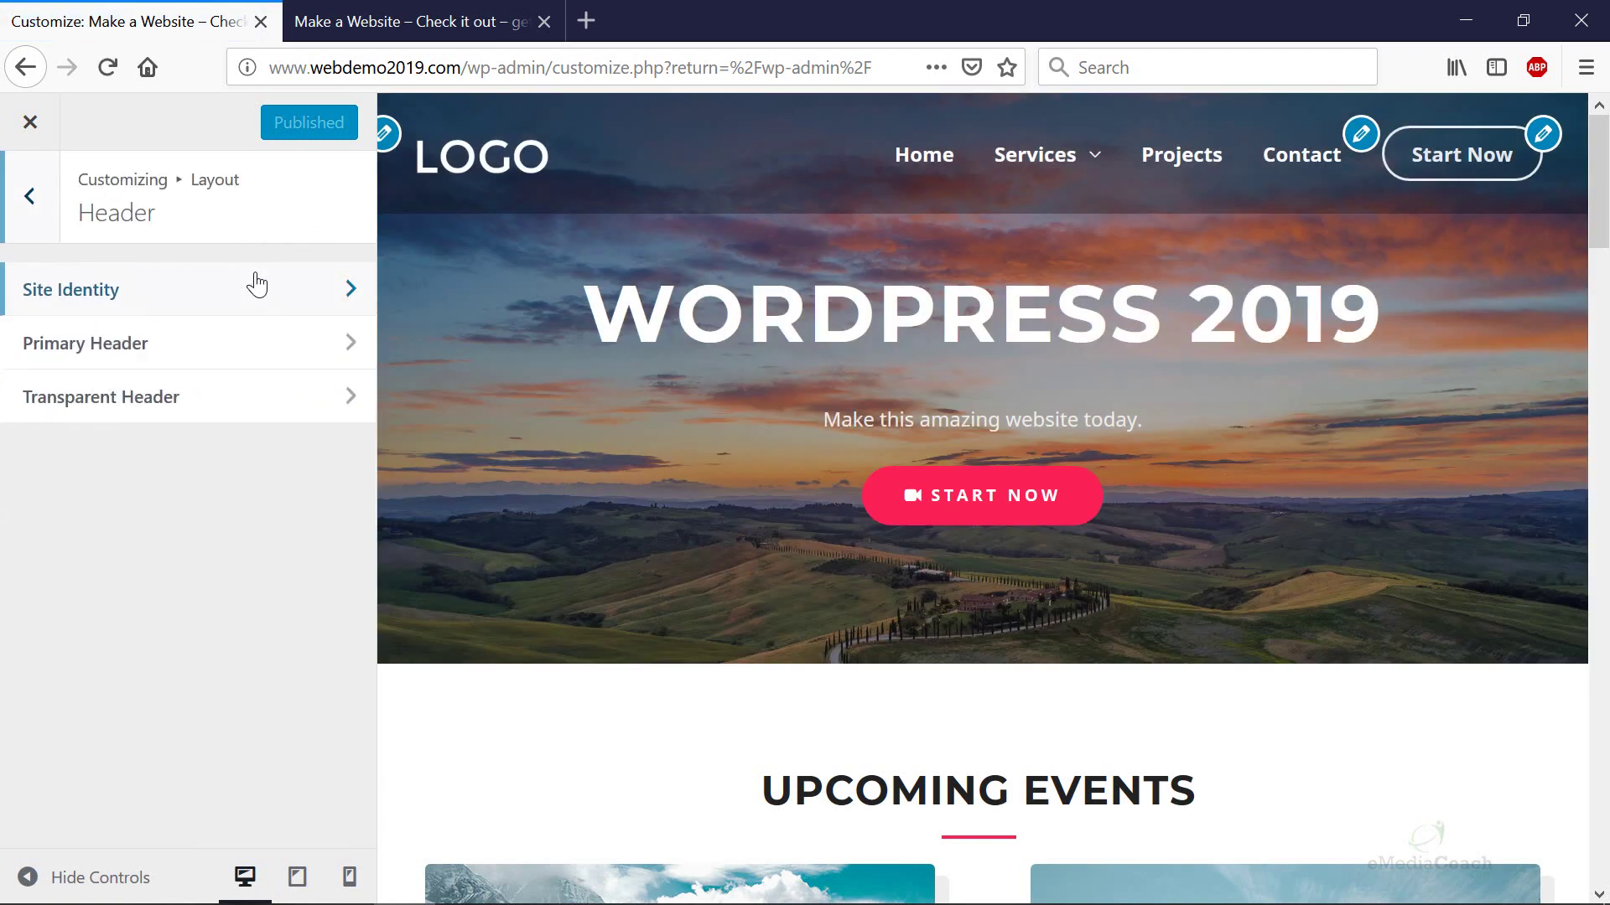
pyautogui.click(177, 287)
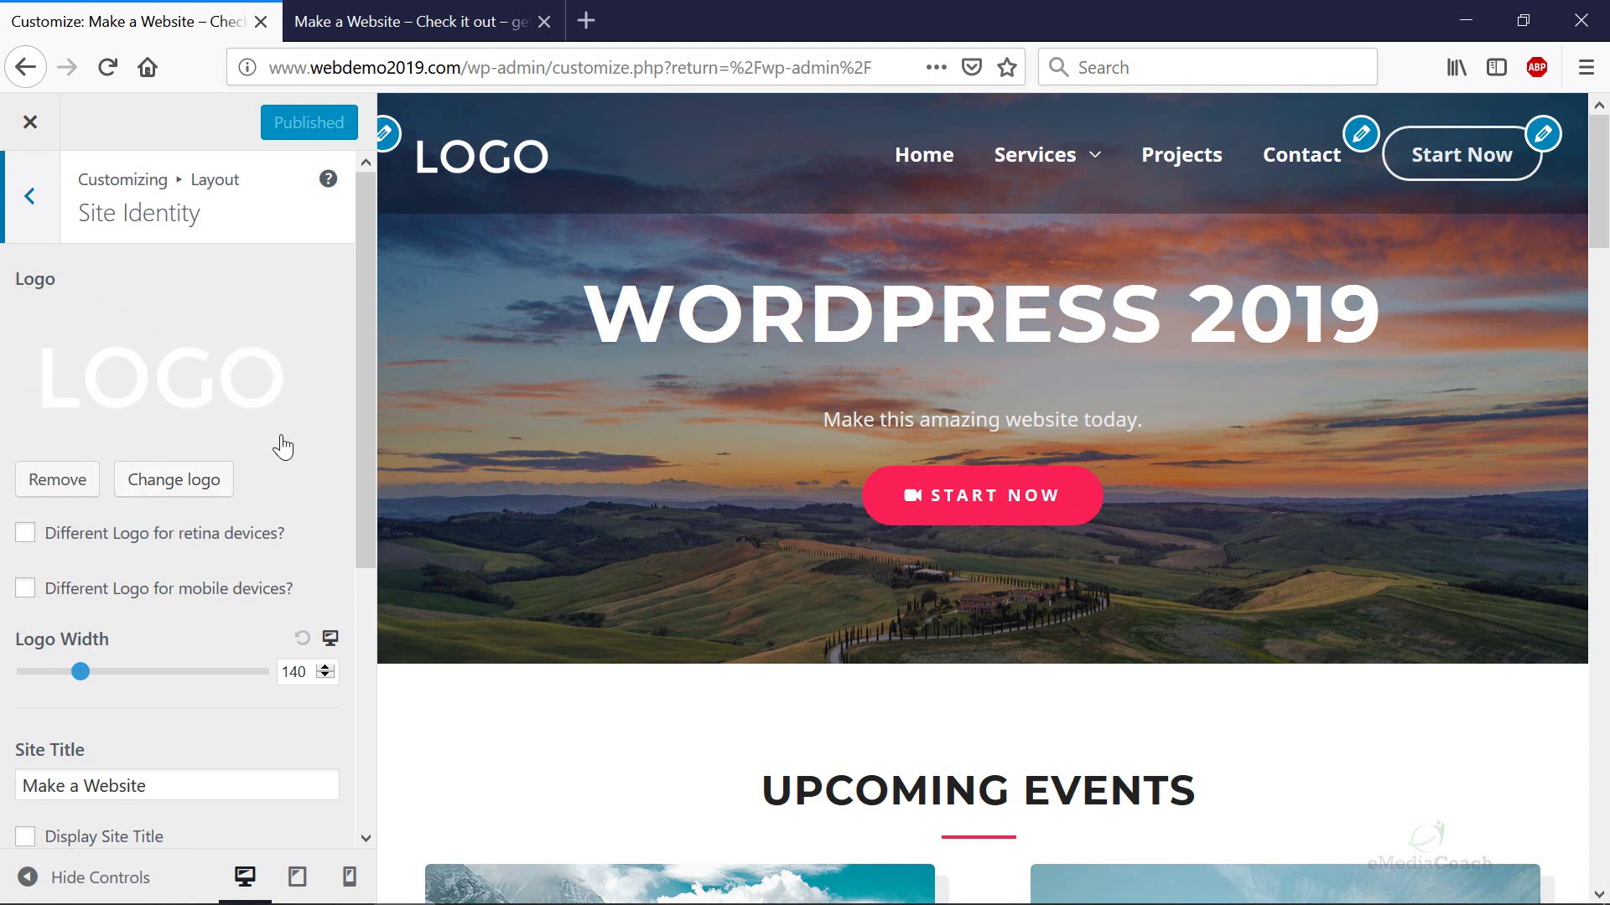
# Step: Tick 'Different Logo for retina devices?' and 'Different Logo for mobile devices?'
pyautogui.click(26, 534)
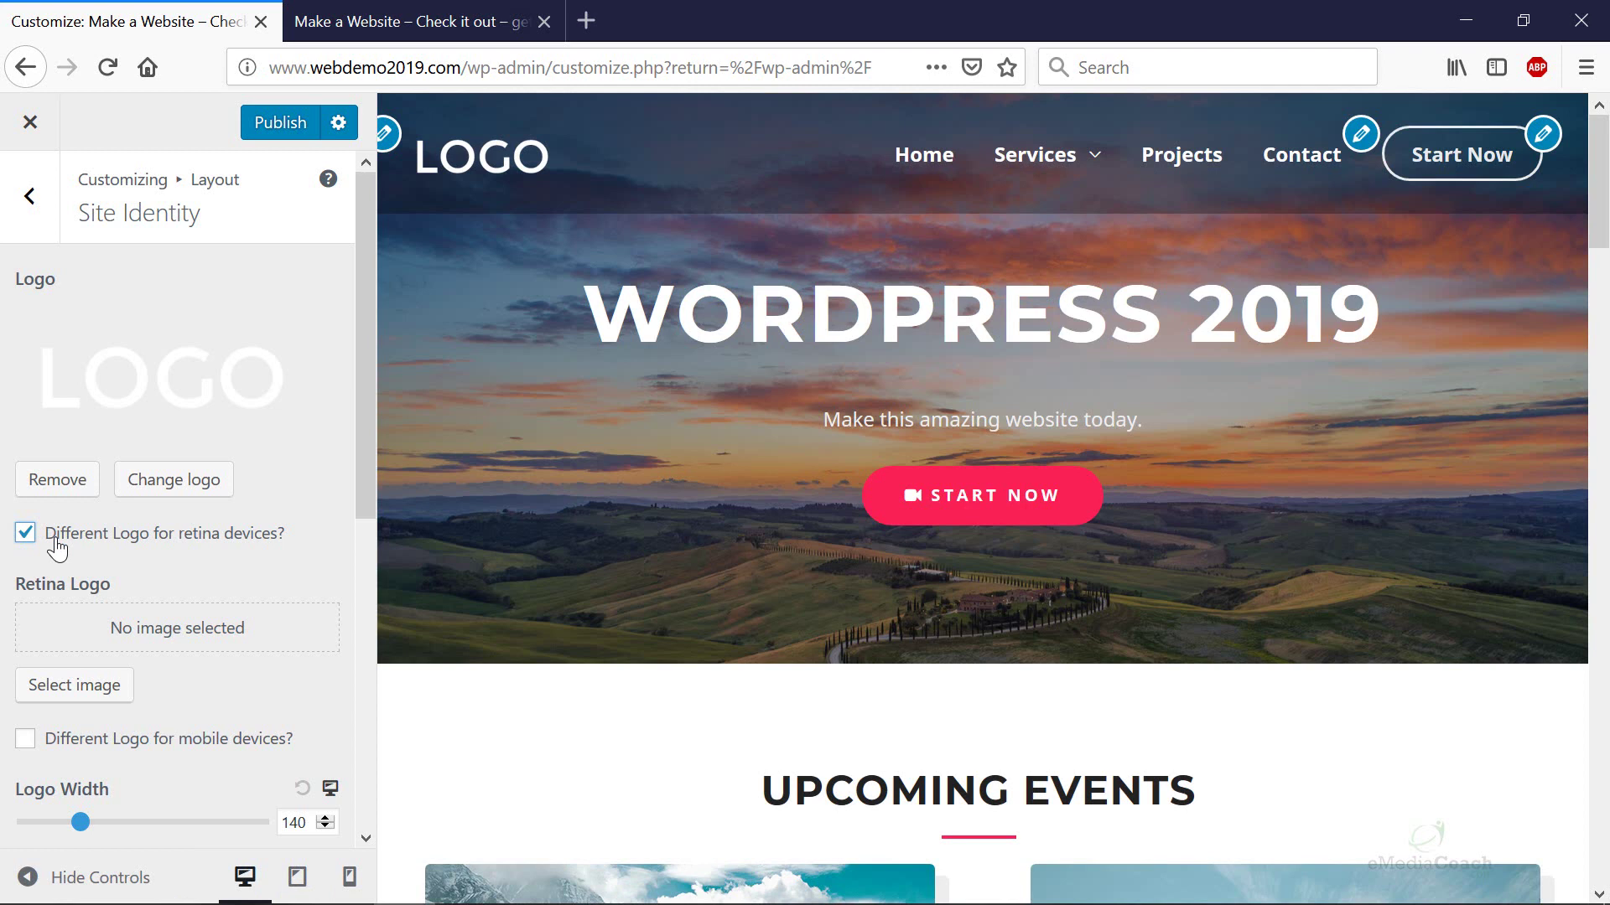
pyautogui.scroll(-3, 37, 578)
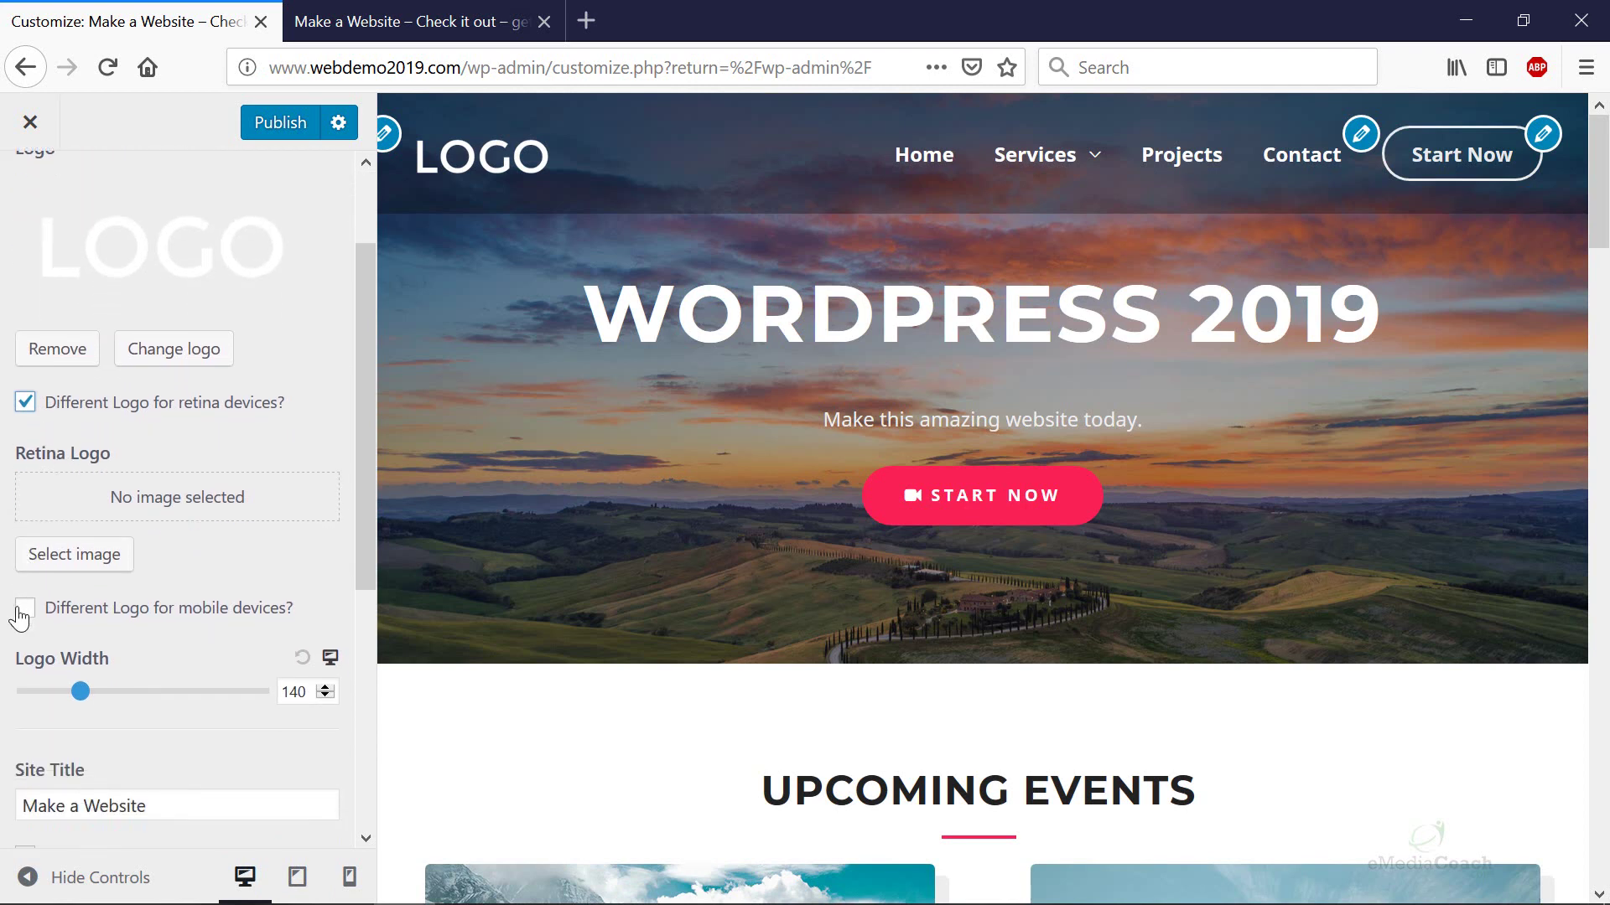
pyautogui.click(24, 611)
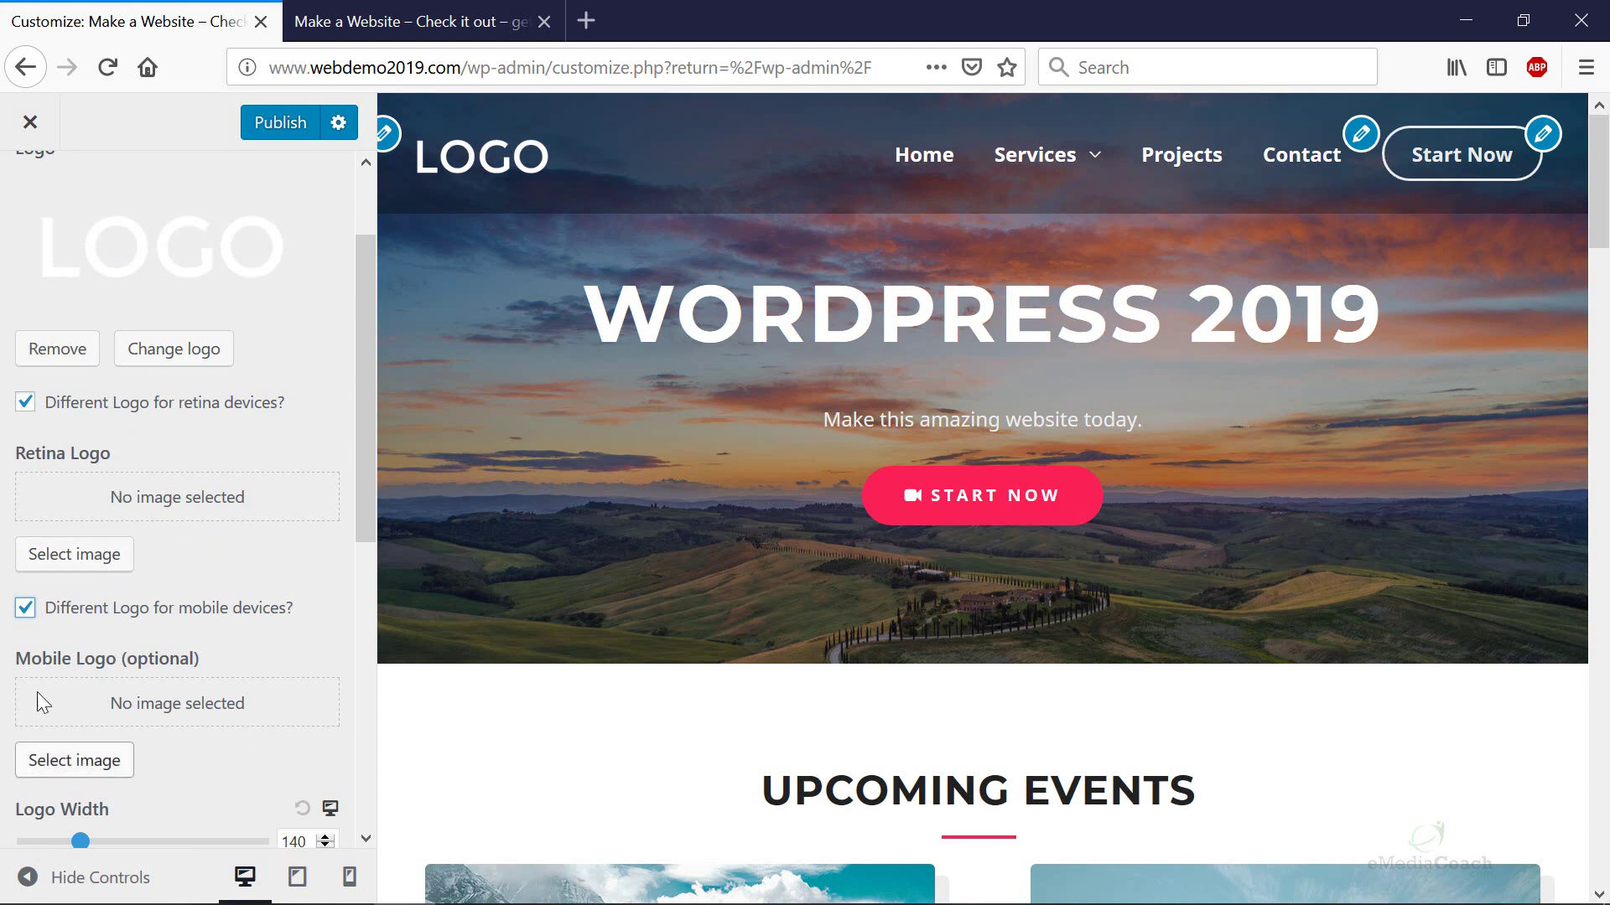
# Step: Upload eMediaCoach_small.png and set it as the retina logo
pyautogui.click(91, 555)
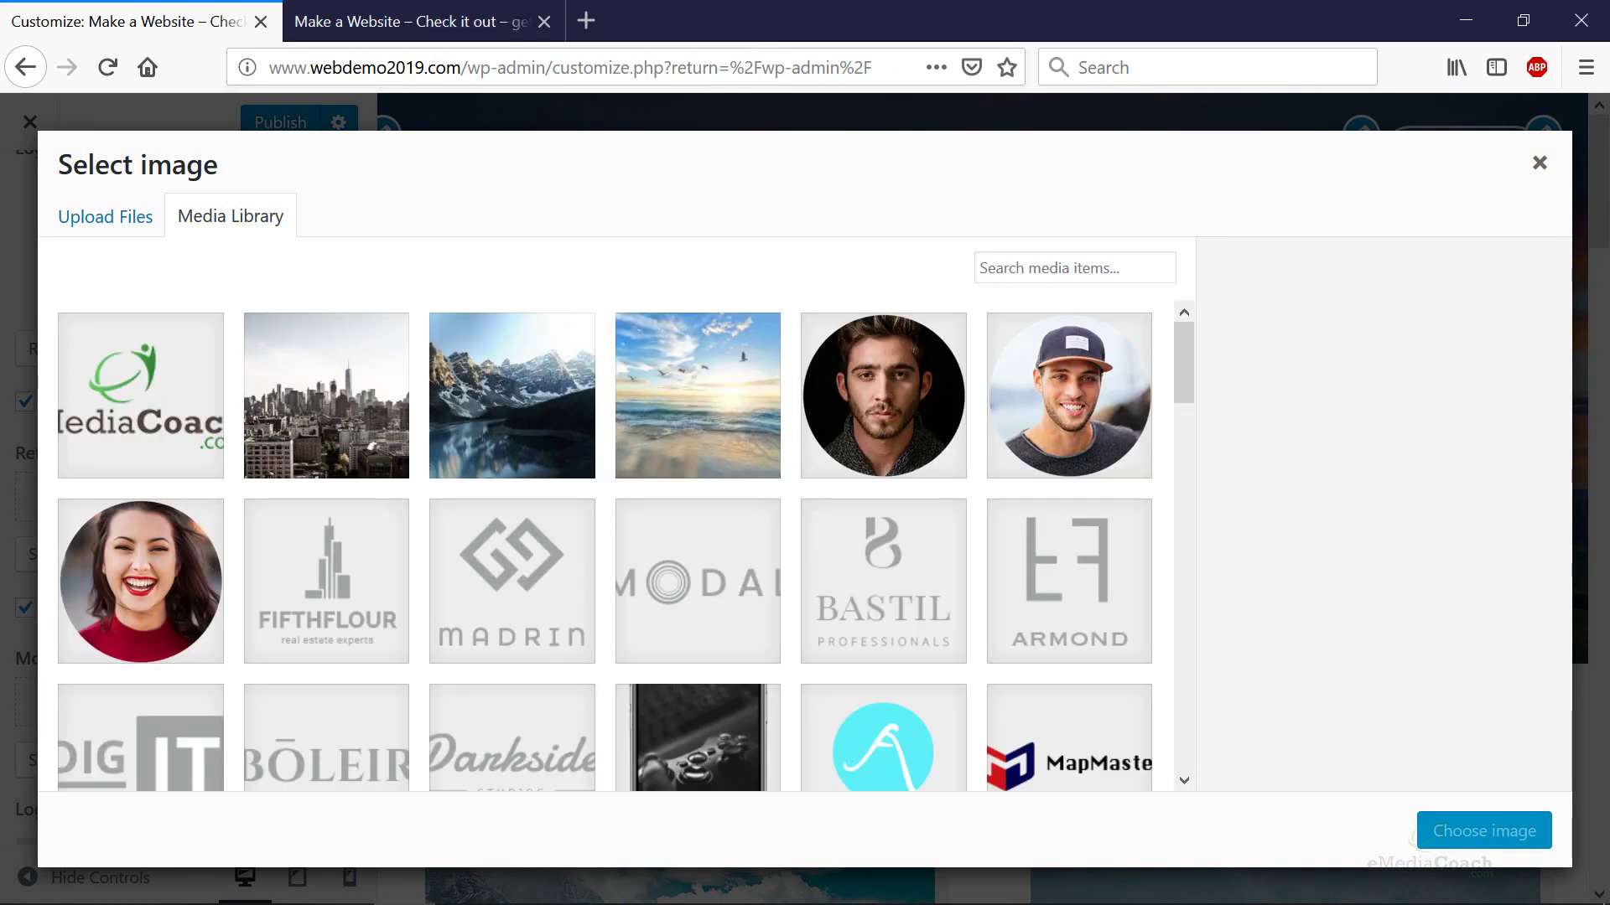
pyautogui.moveTo(729, 312); pyautogui.dragTo(374, 344)
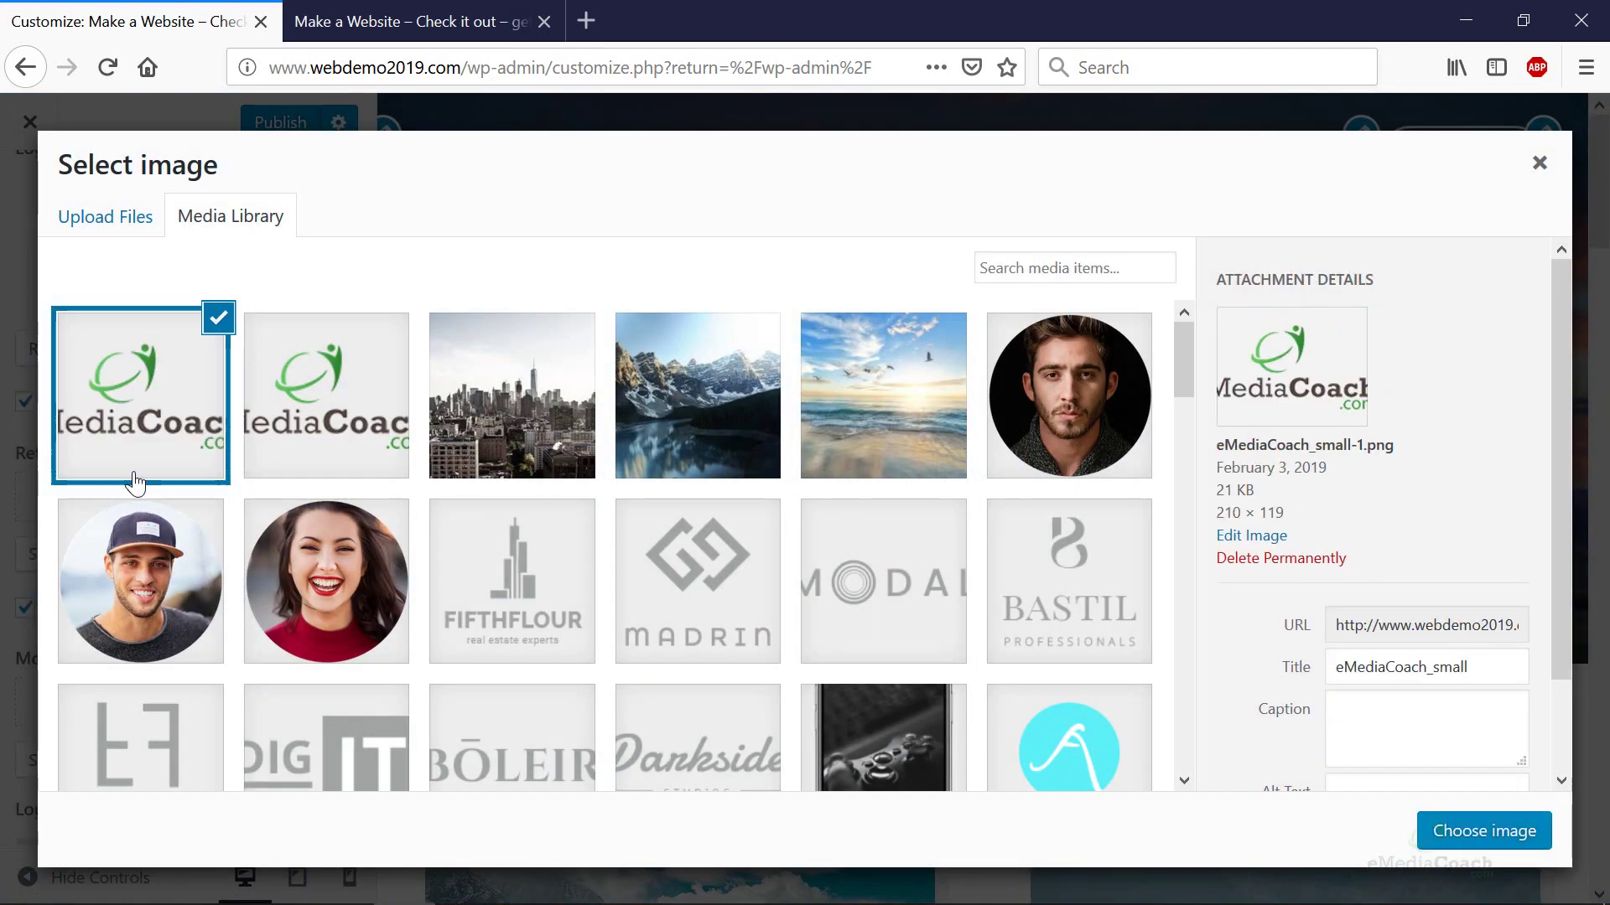
pyautogui.click(1477, 830)
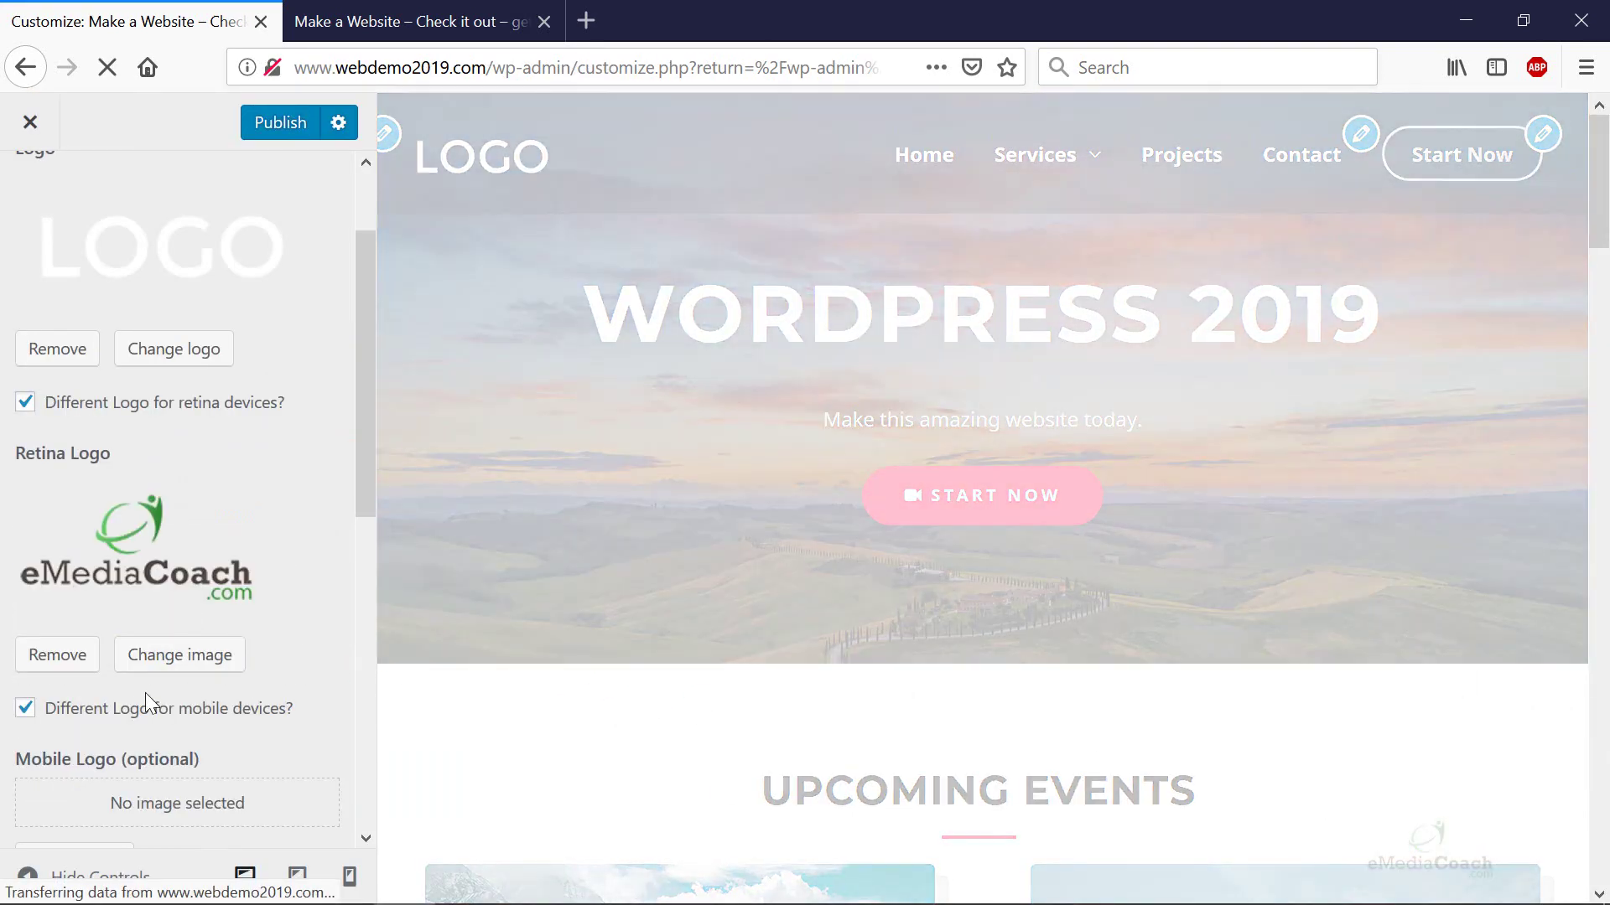
# Step: Choose the eMediaCoach logo image as the mobile logo
pyautogui.scroll(-3, 88, 642)
pyautogui.scroll(5, 77, 620)
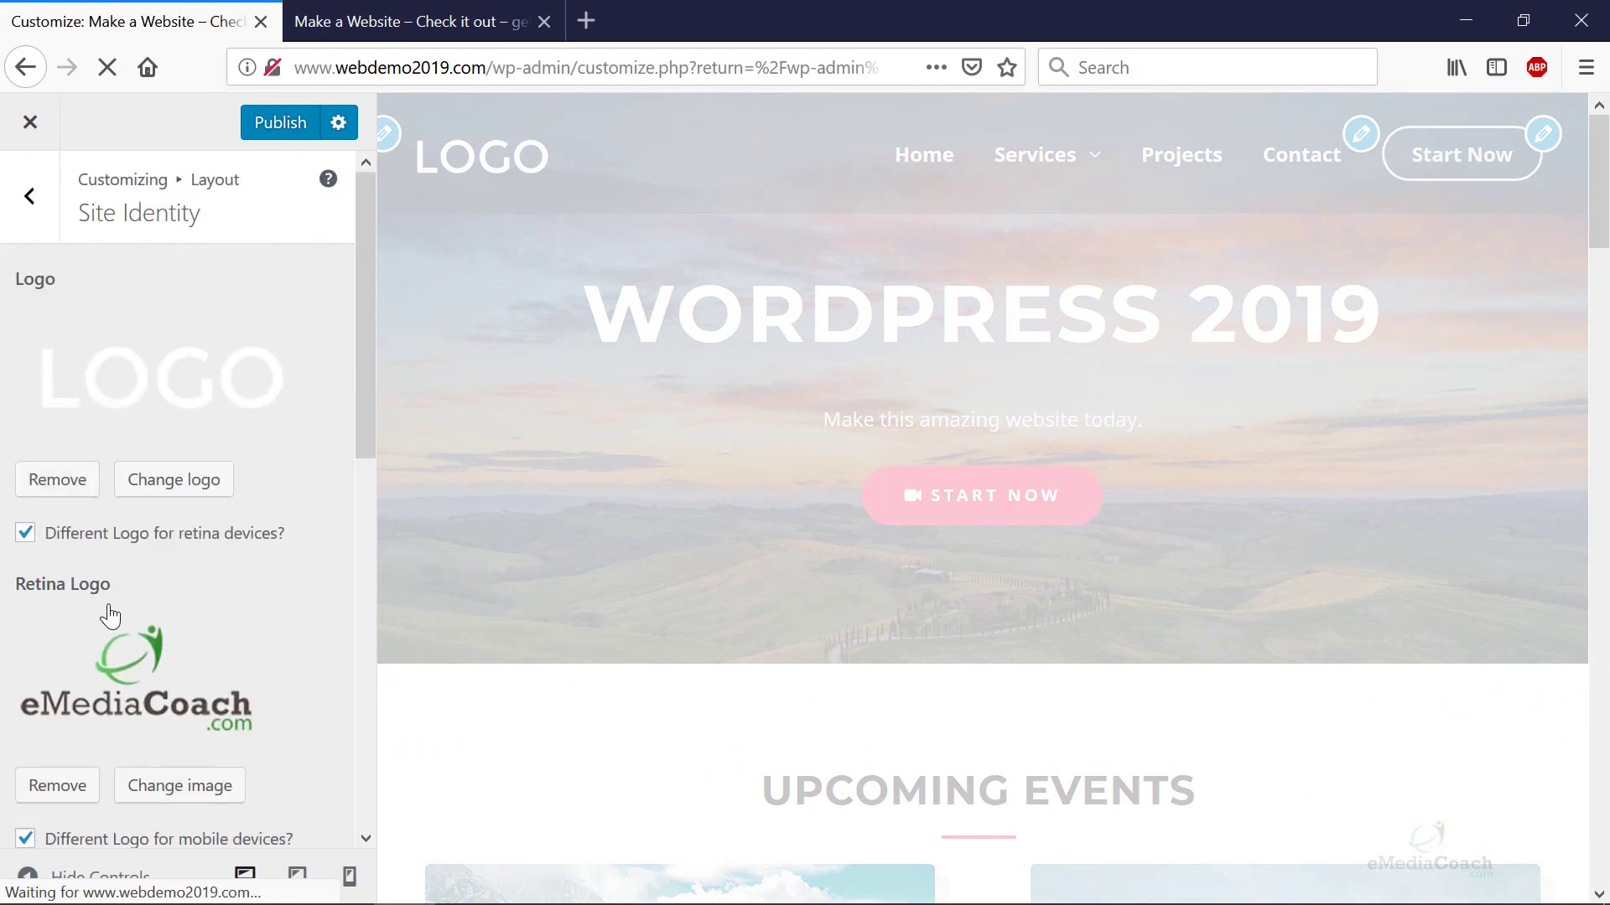
pyautogui.scroll(-3, 113, 683)
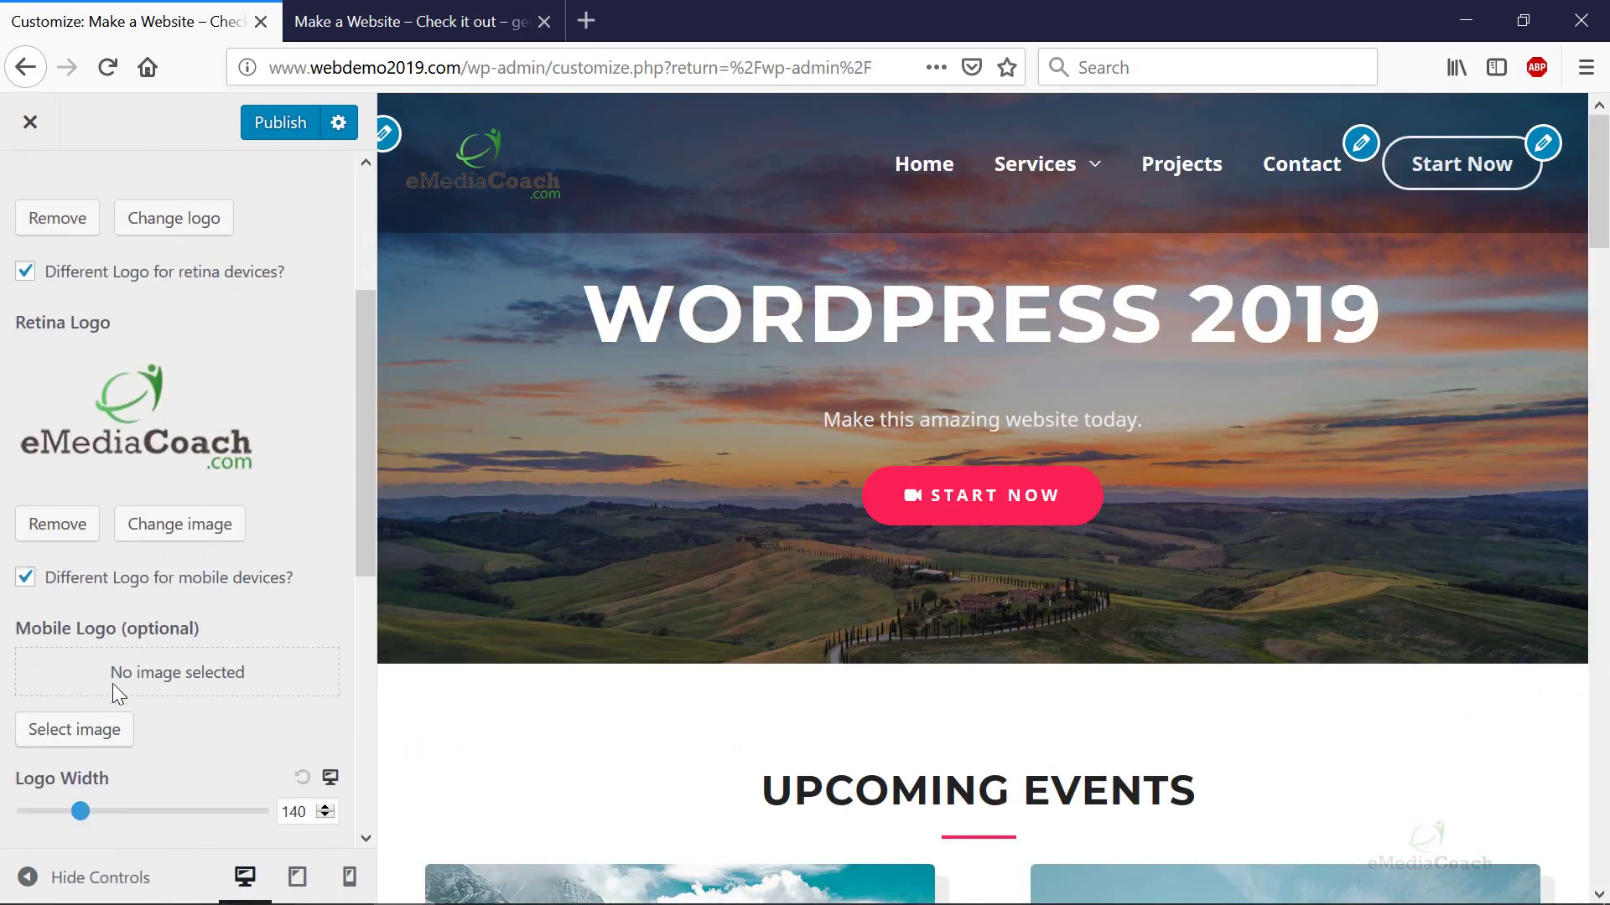
pyautogui.click(74, 731)
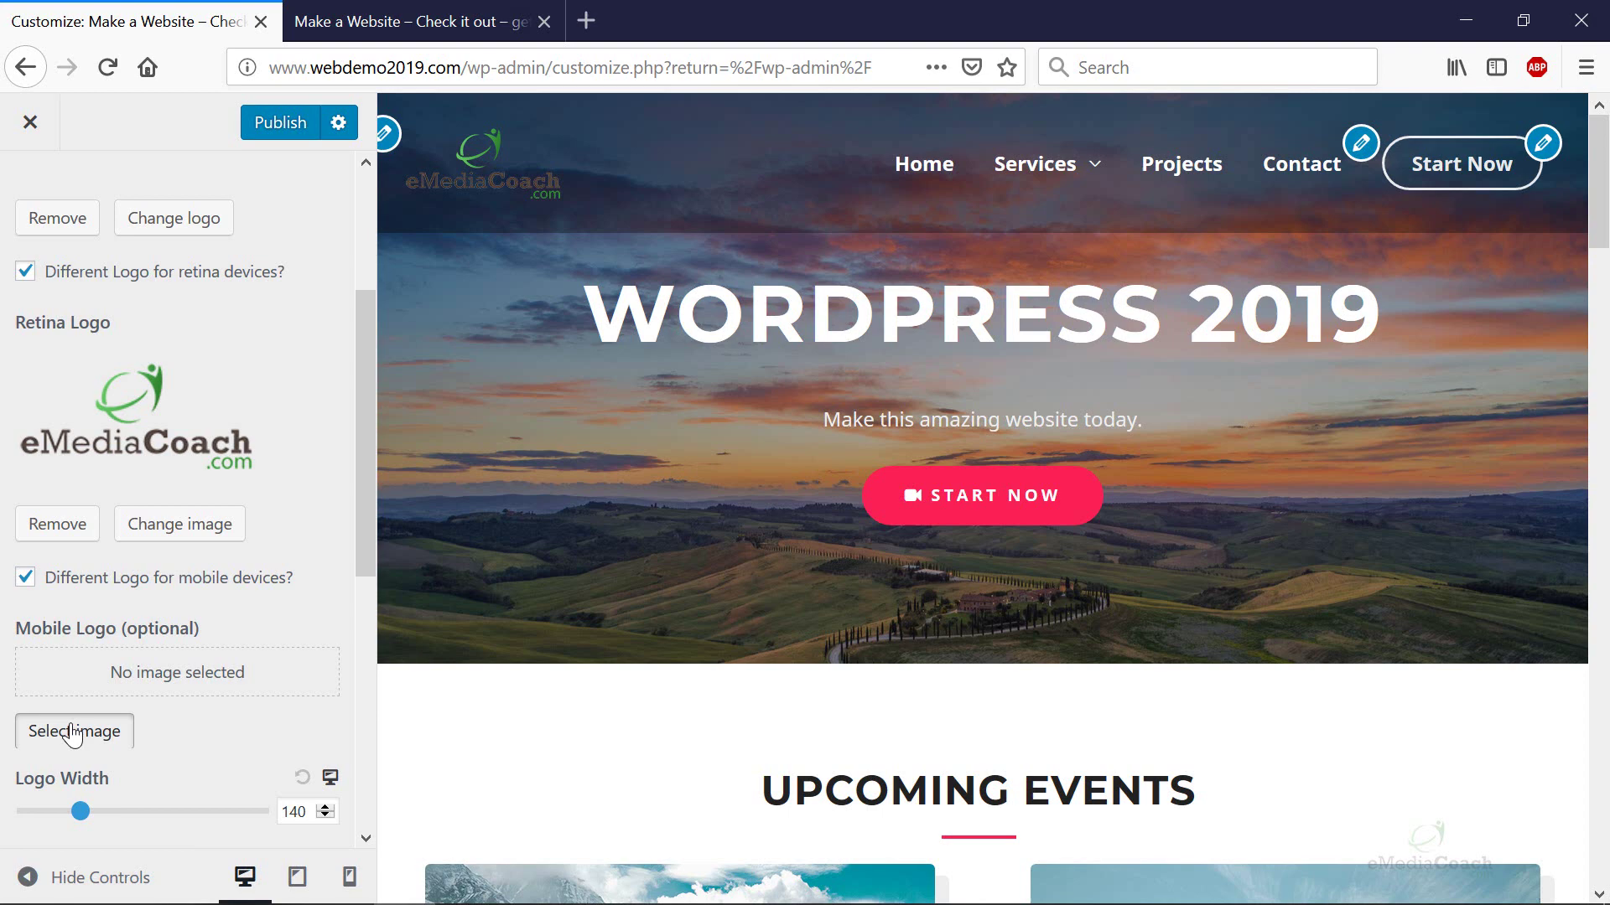
pyautogui.click(134, 431)
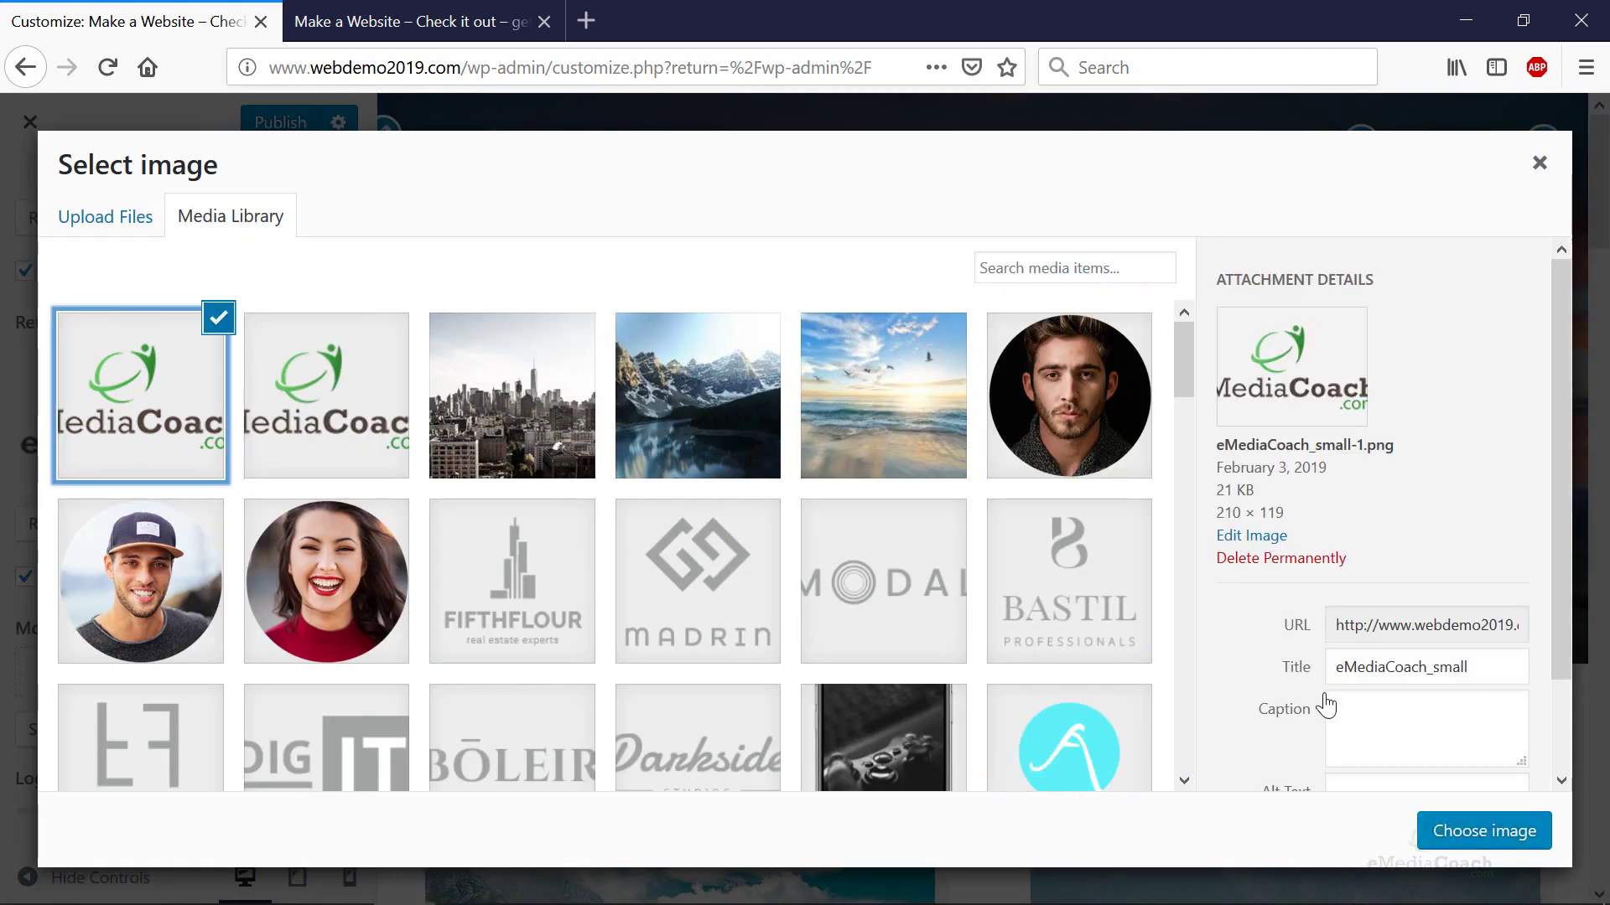
pyautogui.click(1456, 847)
pyautogui.scroll(-3, 220, 453)
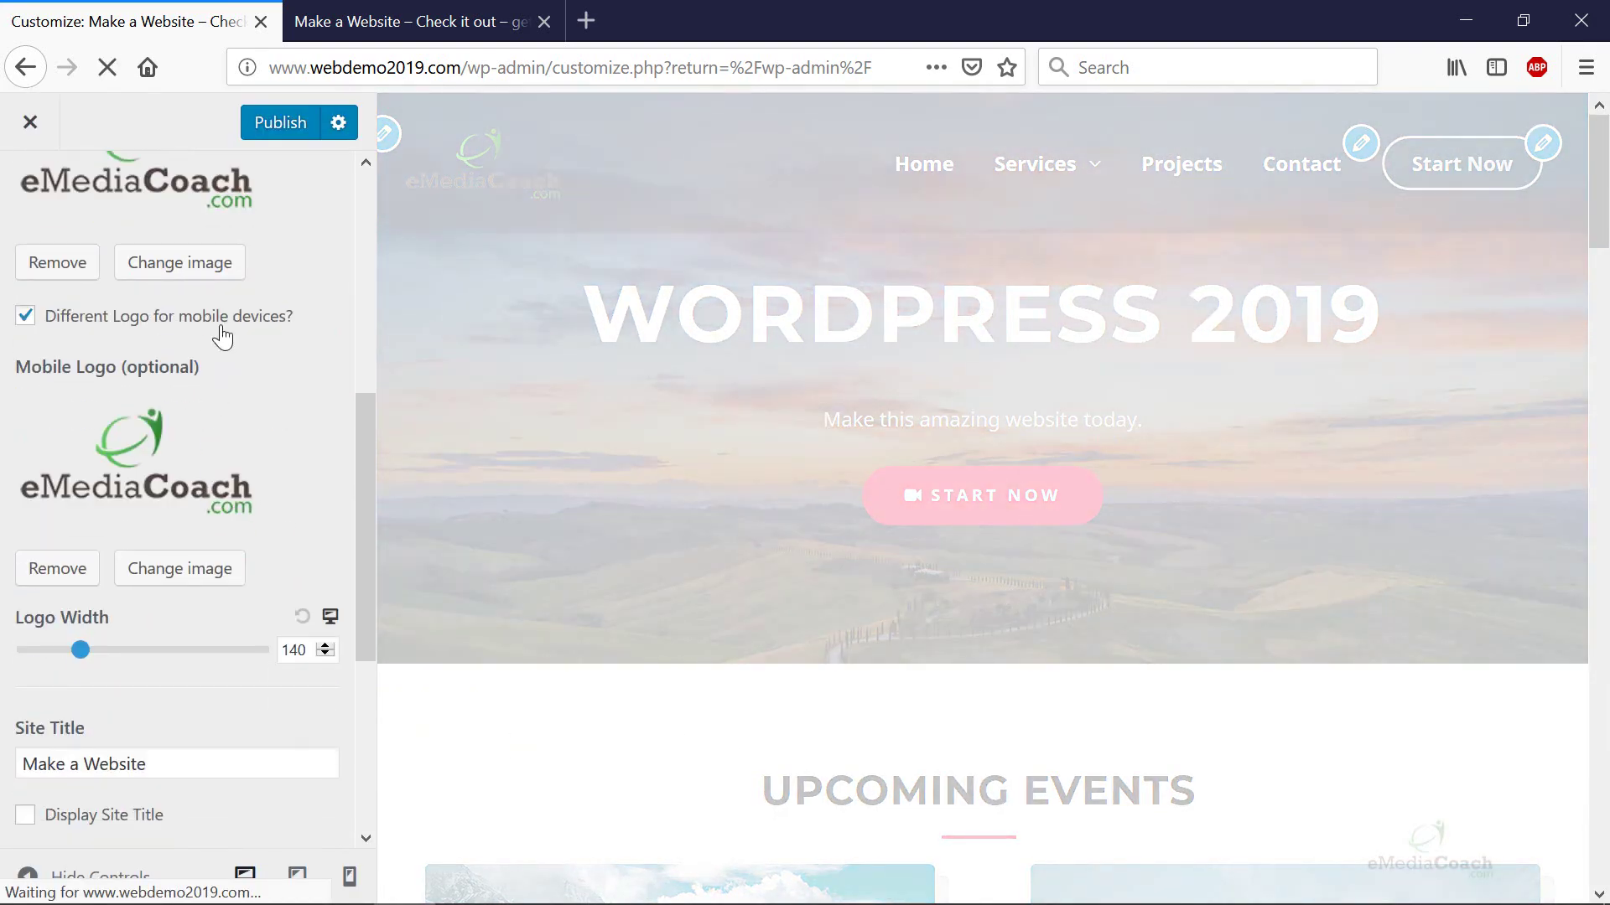
pyautogui.scroll(3, 215, 445)
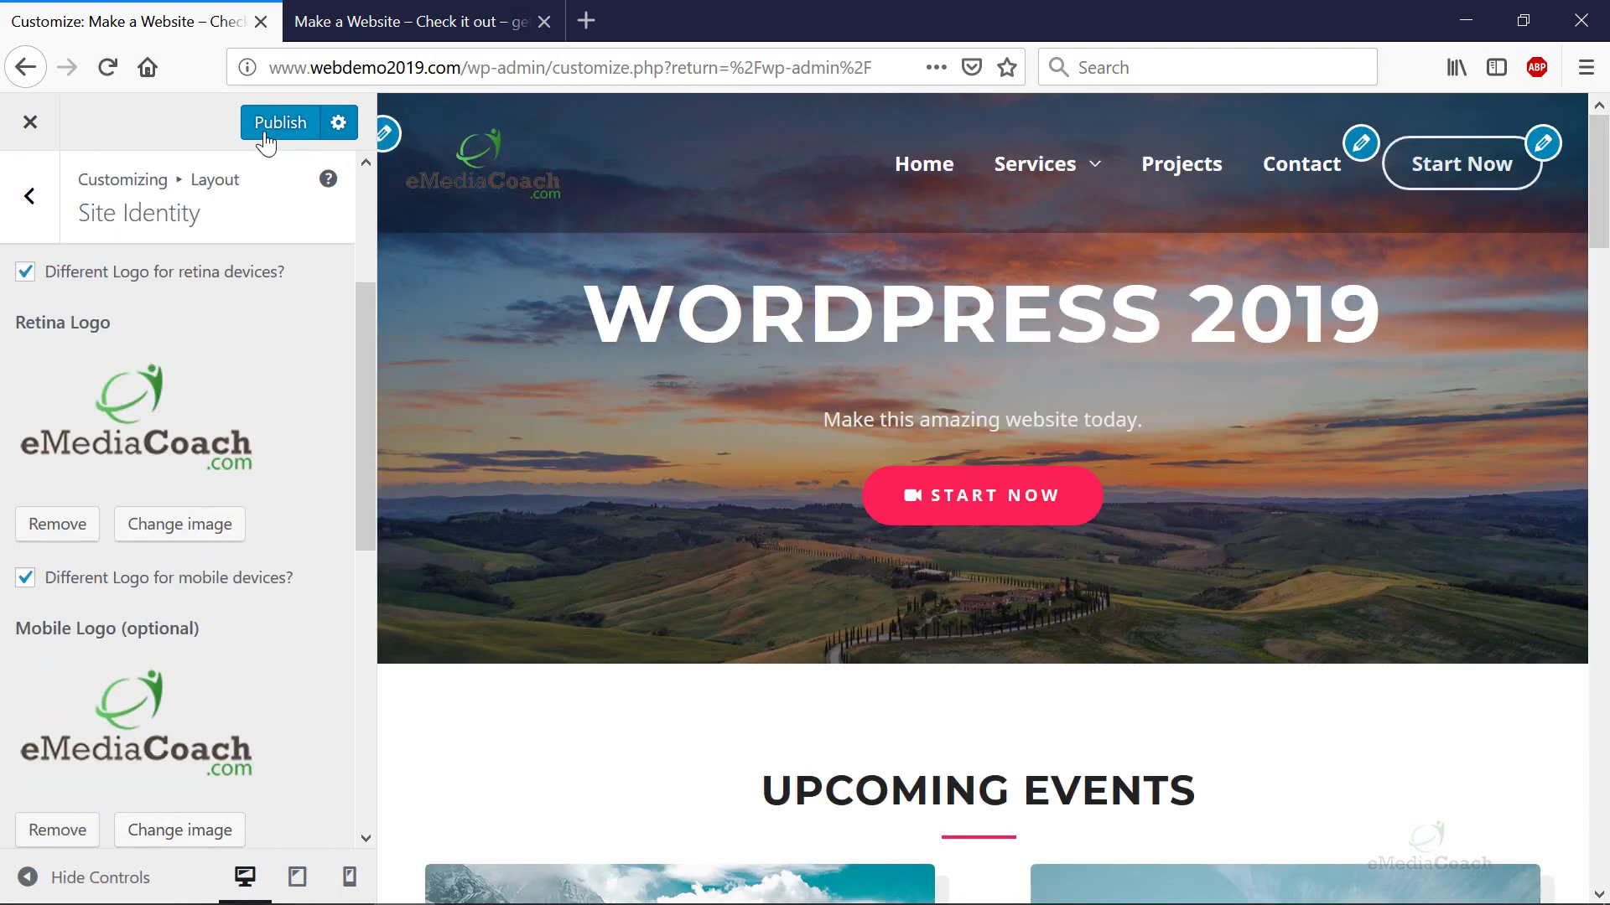
# Step: Publish the retina and mobile logo changes, check the green logo at mobile size, and return to the customizer
pyautogui.click(264, 134)
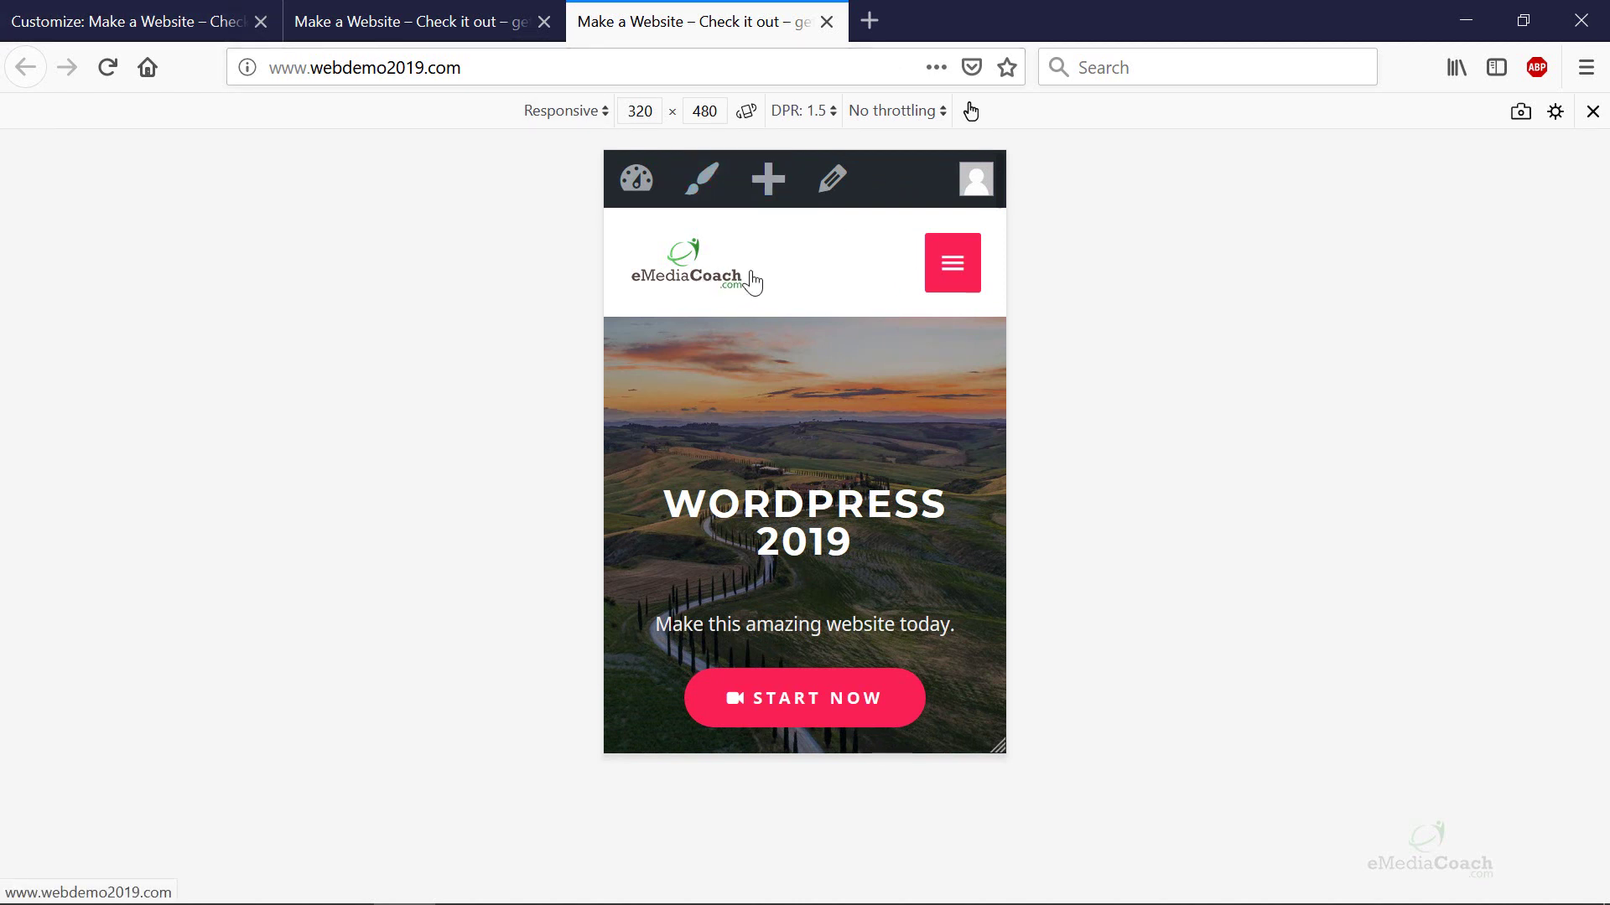
pyautogui.click(172, 21)
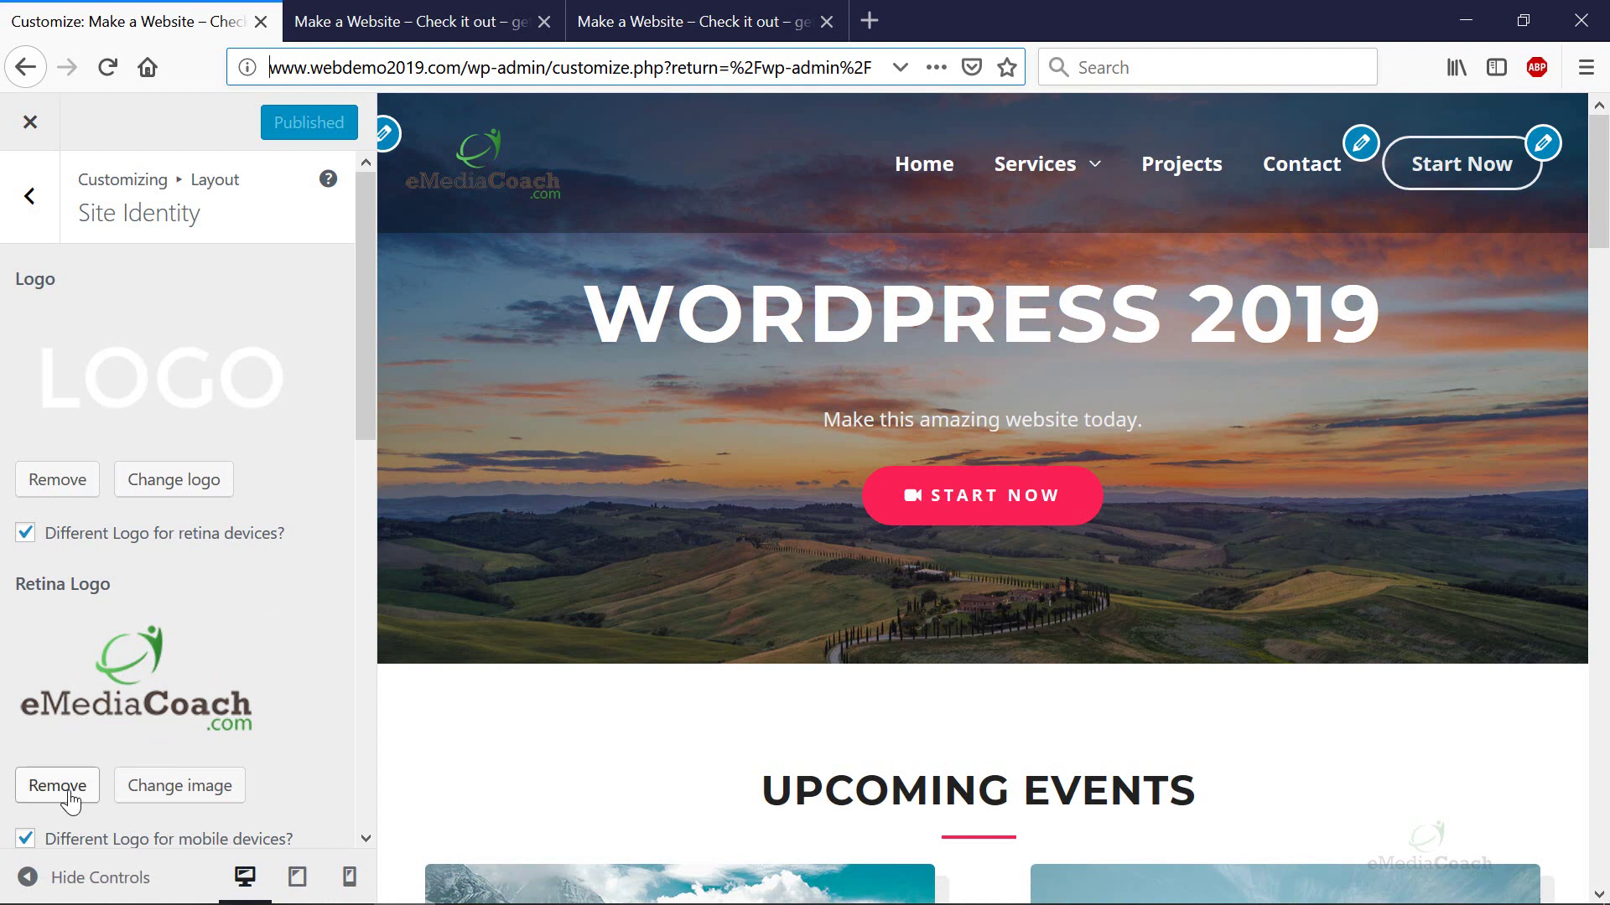
# Step: Remove the retina logo image, untick 'Different Logo for retina devices?', and reload the mobile preview
pyautogui.click(38, 783)
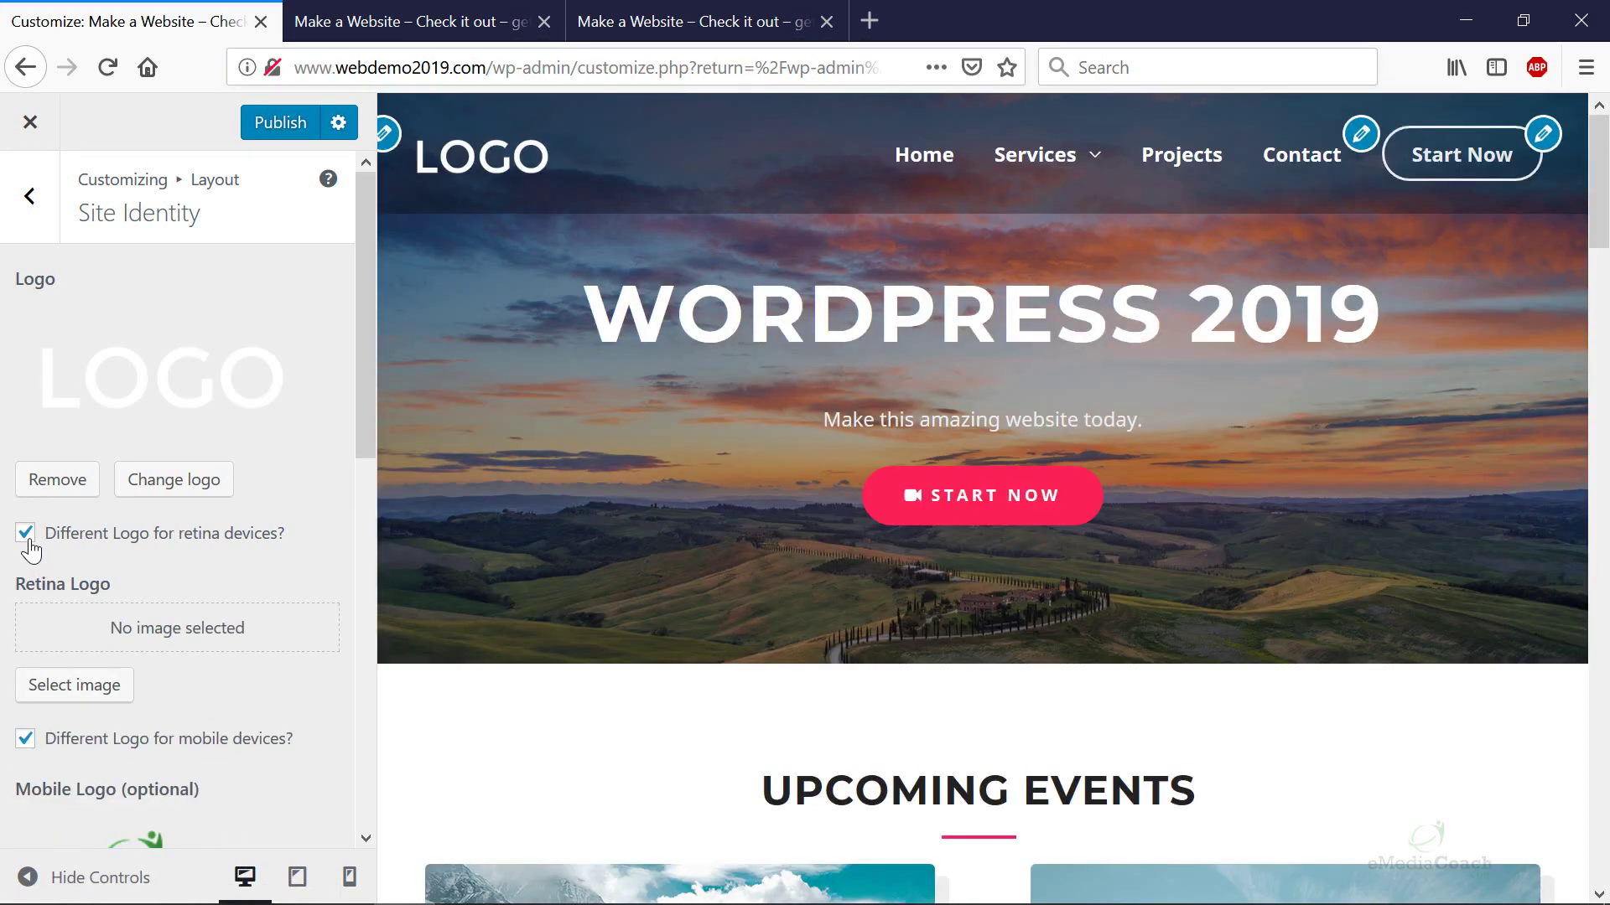
pyautogui.click(27, 538)
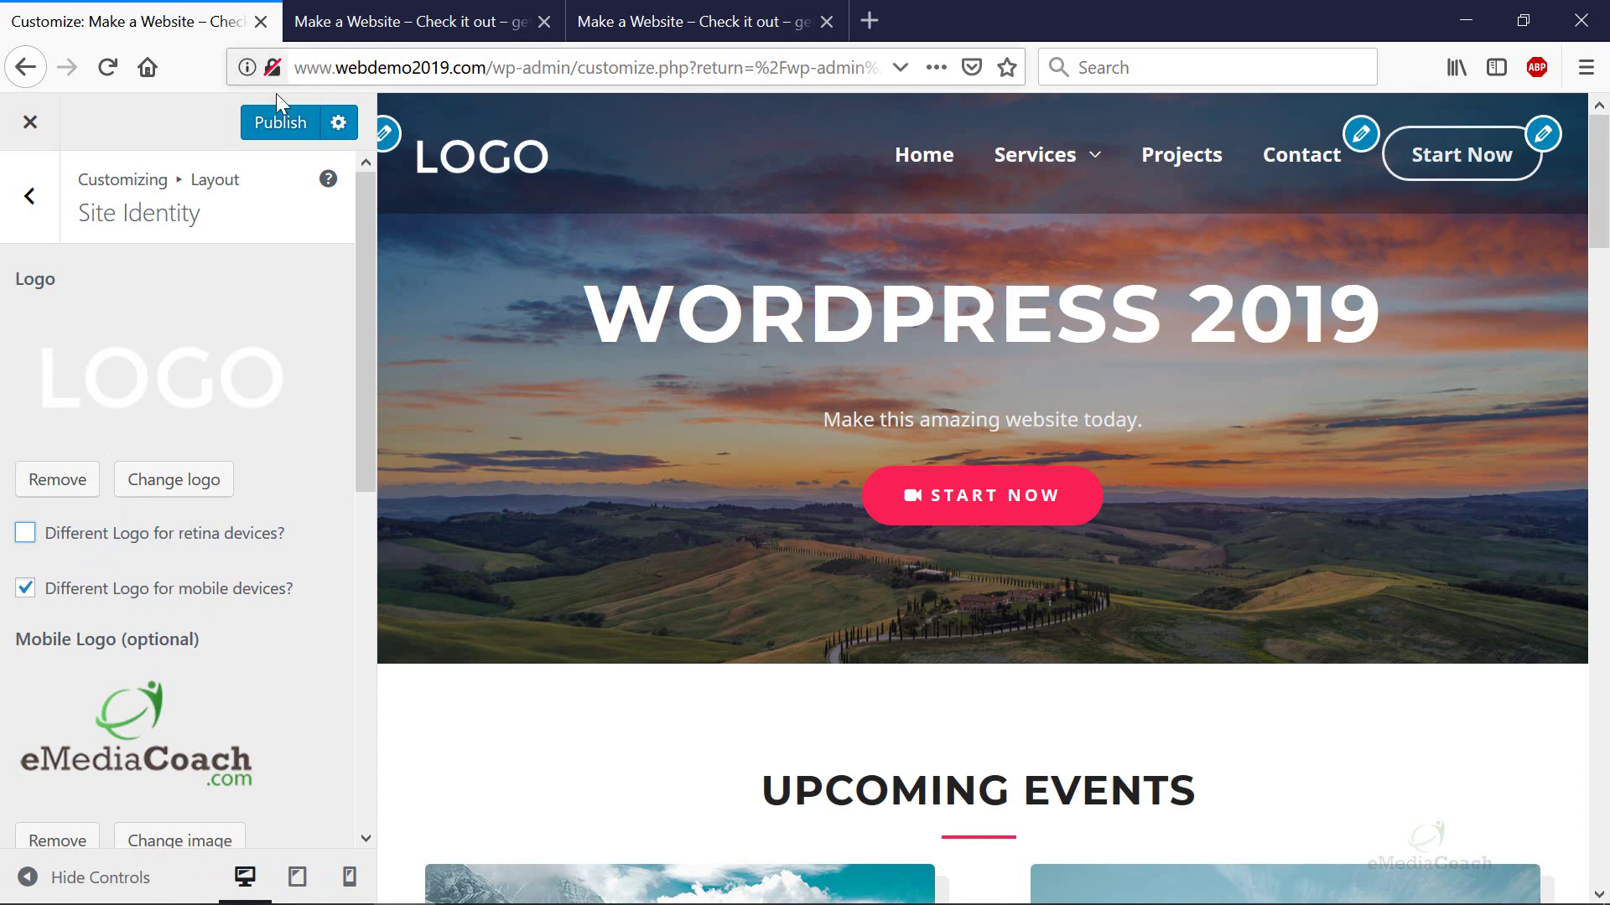
pyautogui.click(648, 25)
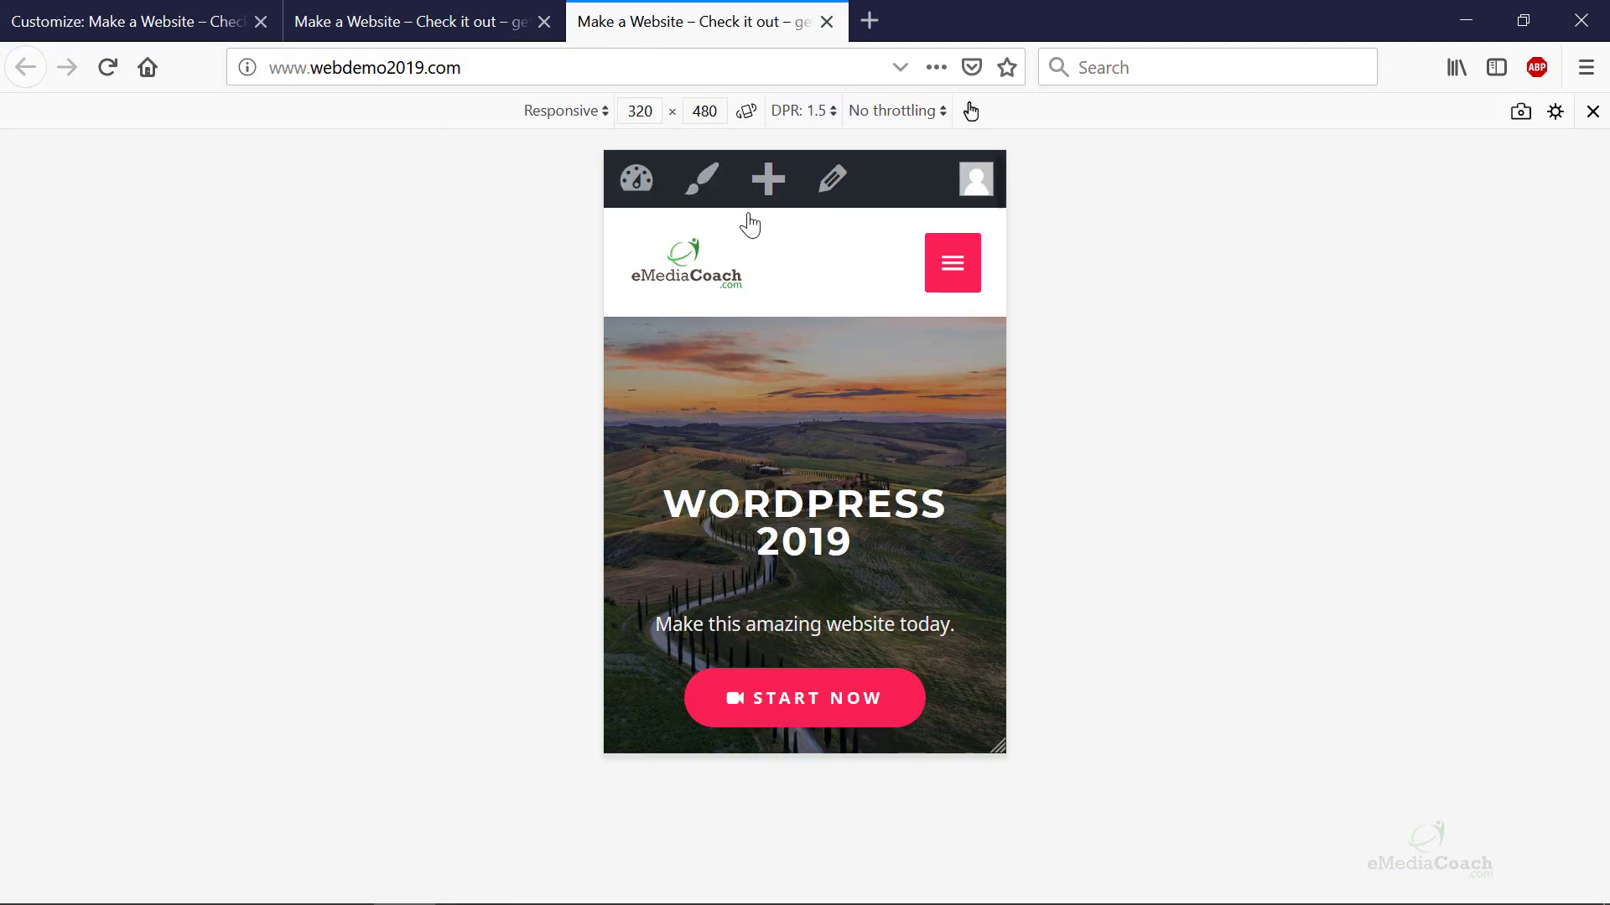
pyautogui.press('F5')
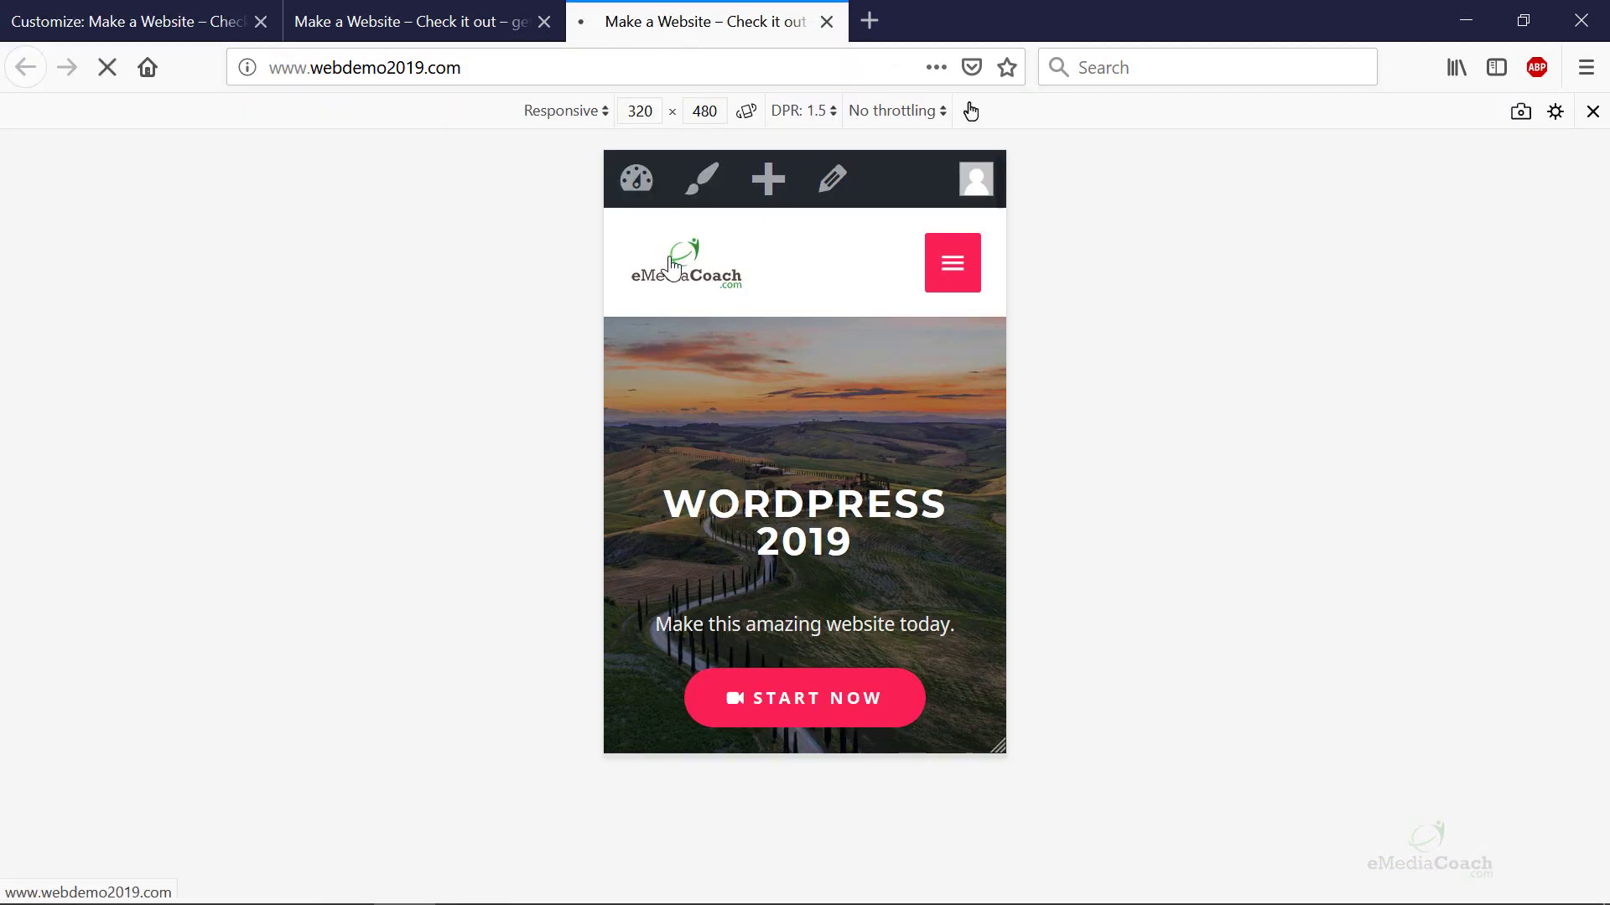
pyautogui.click(166, 32)
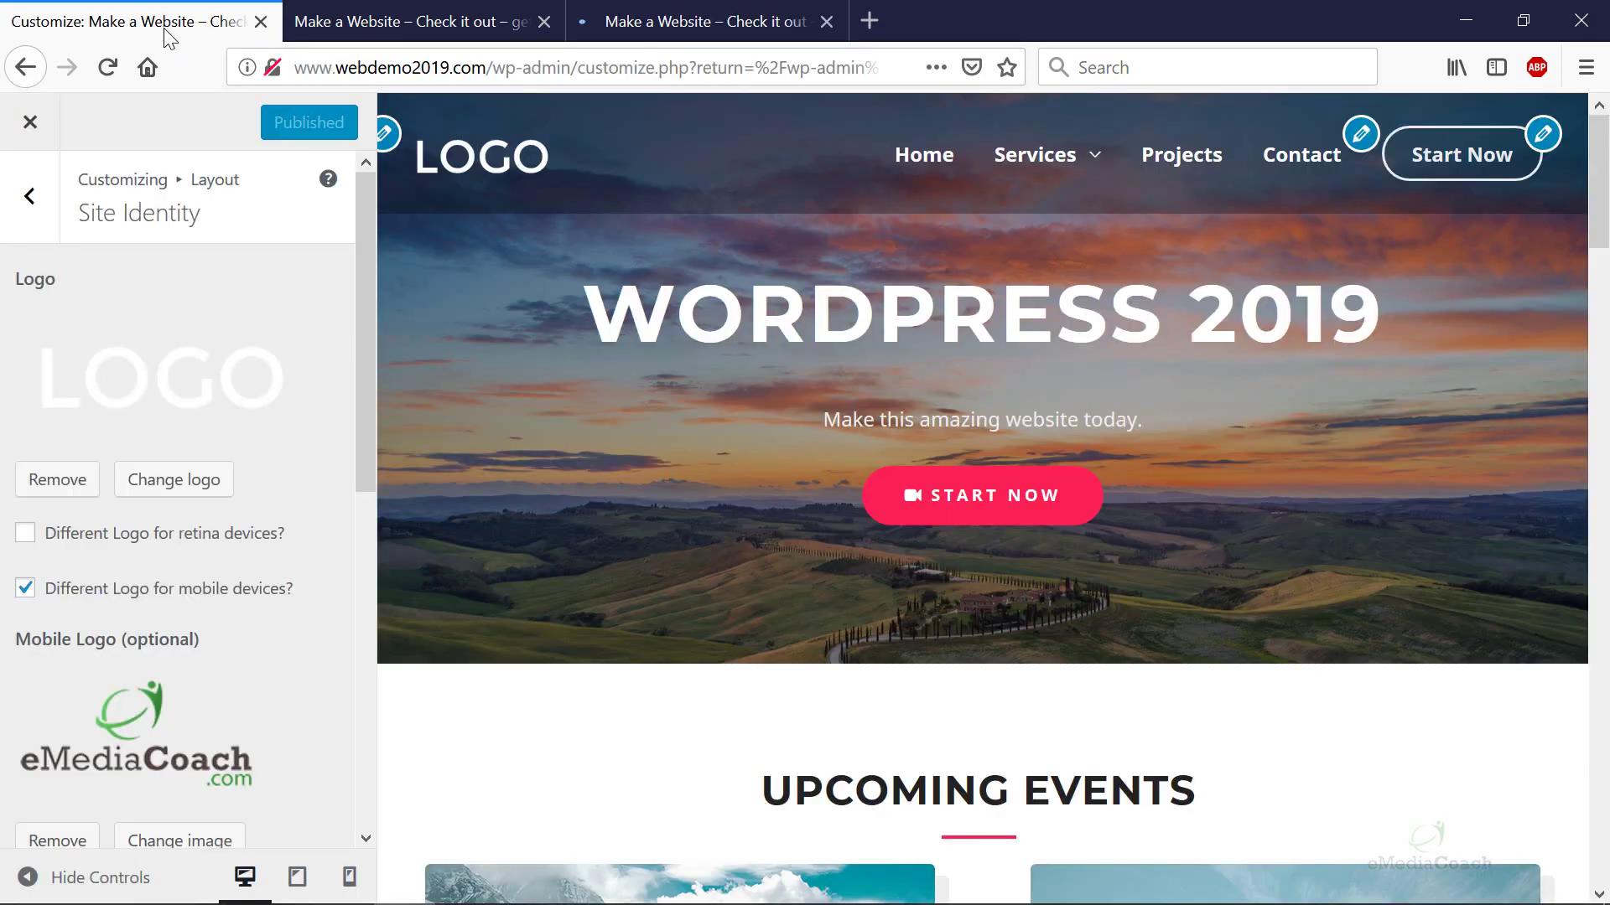
# Step: Upload Logo-black.png through the Mobile Logo picker, choose it as the mobile logo, and publish
pyautogui.click(159, 837)
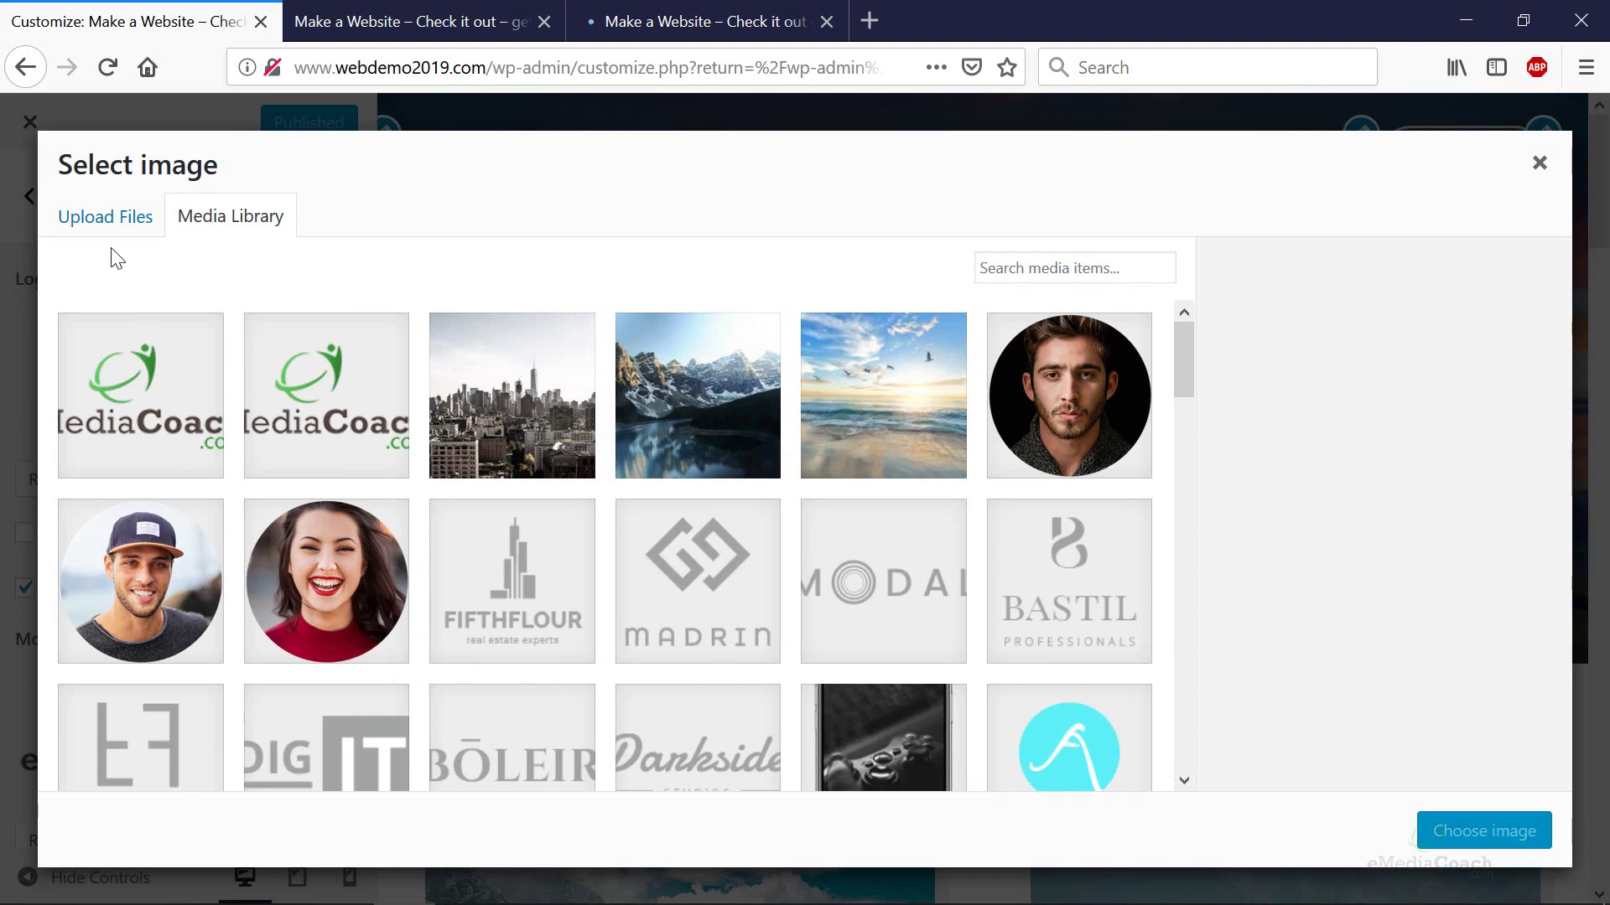
pyautogui.click(590, 23)
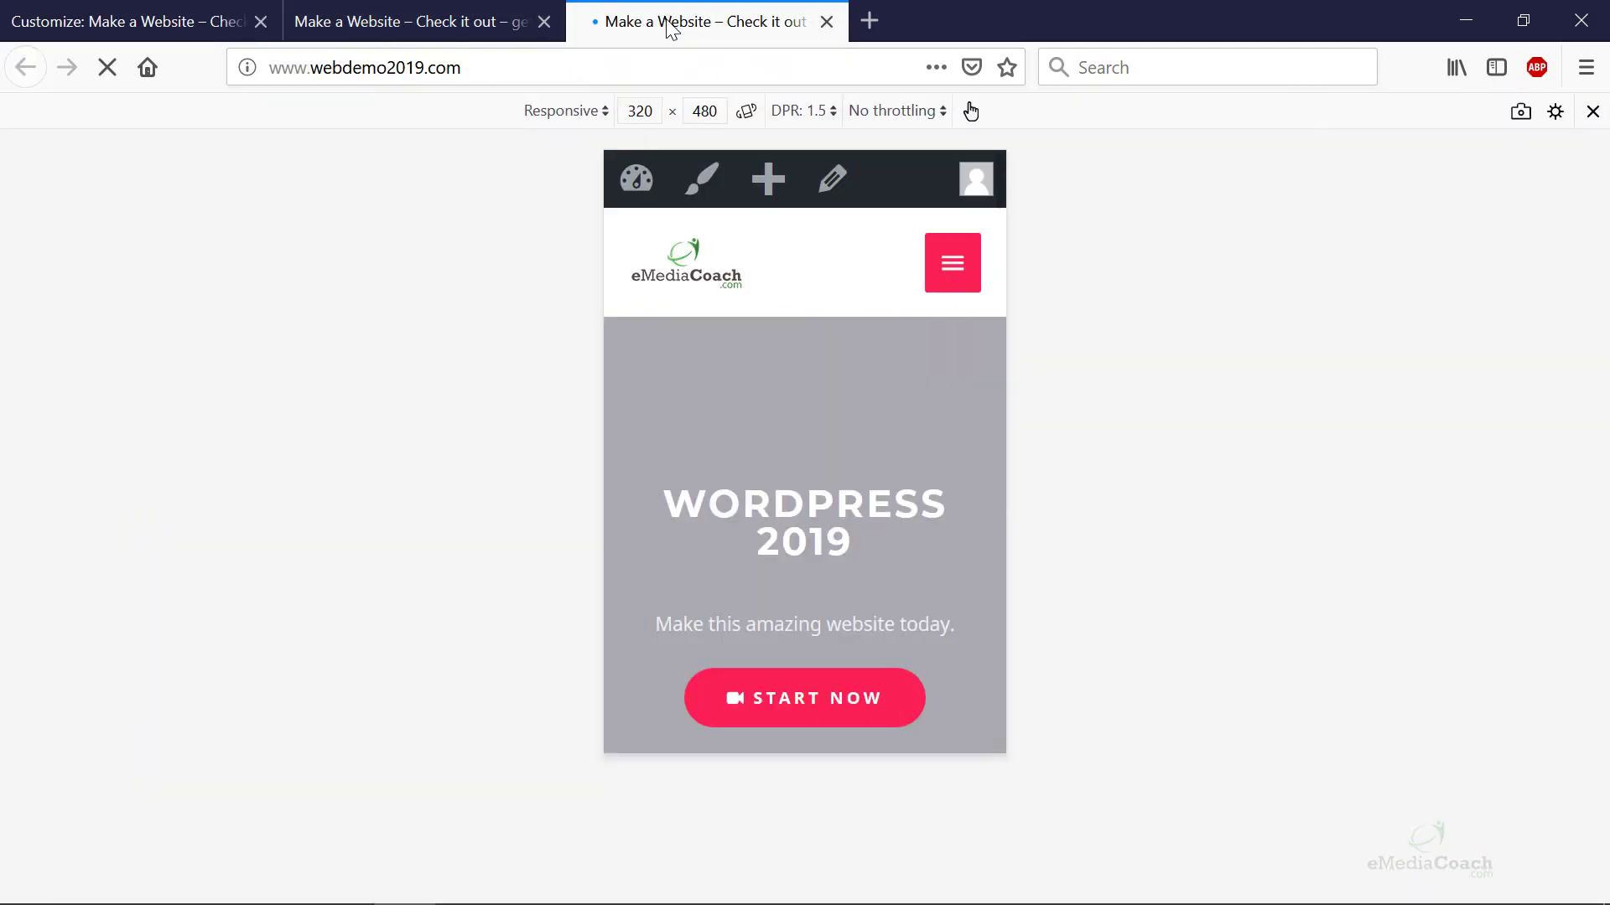
pyautogui.click(560, 67)
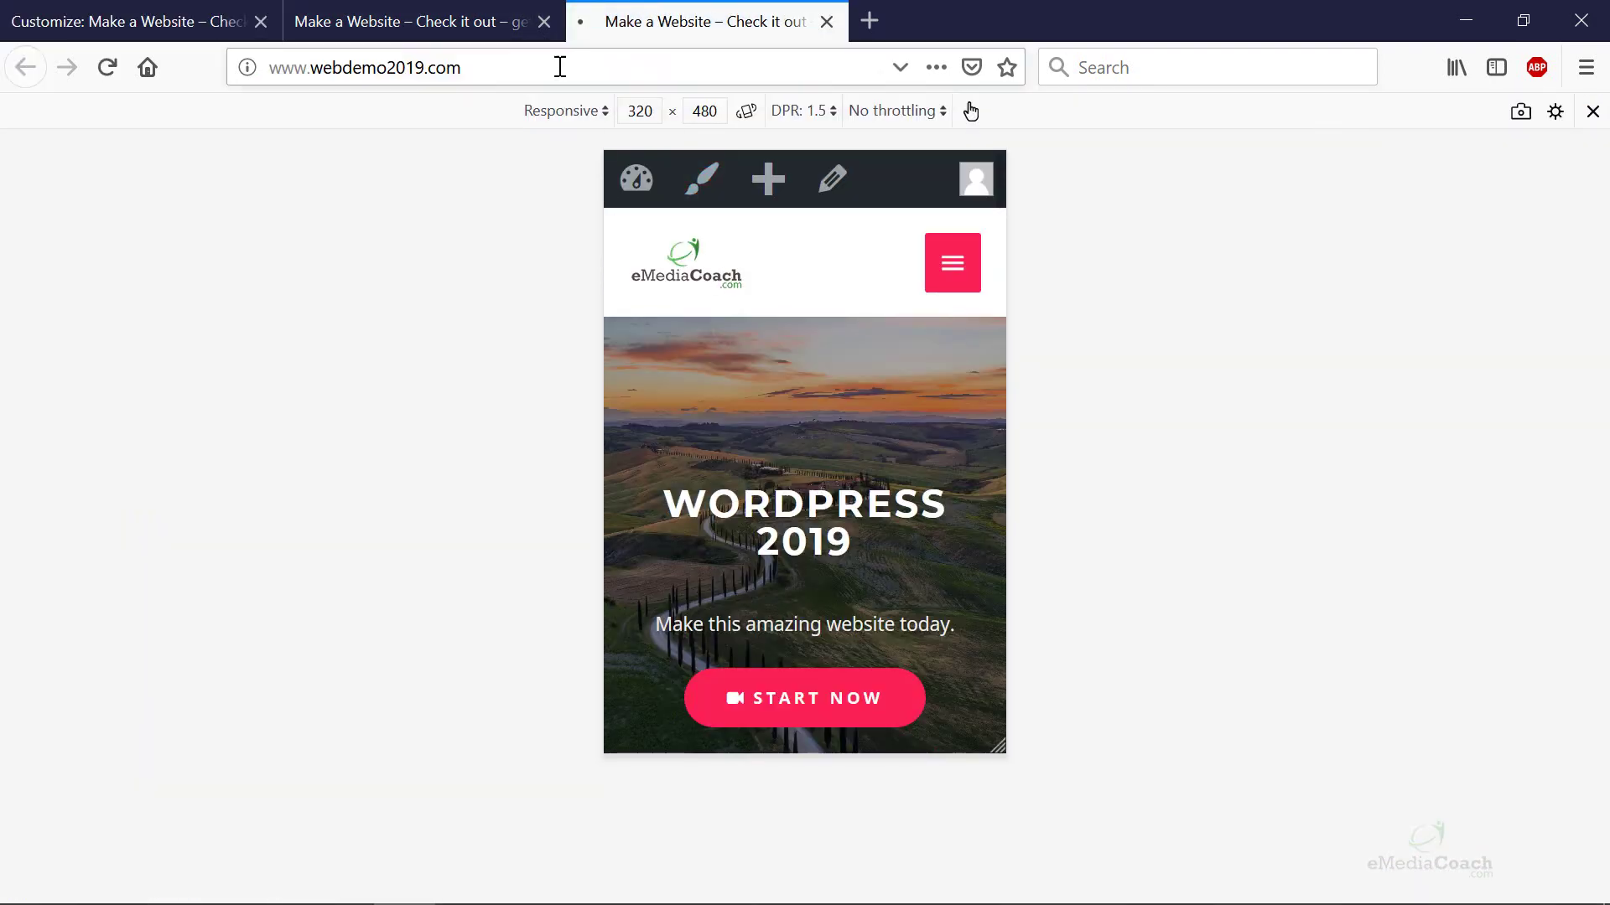
pyautogui.press('Return')
pyautogui.hotkey('ctrl', 'shift', 'm')
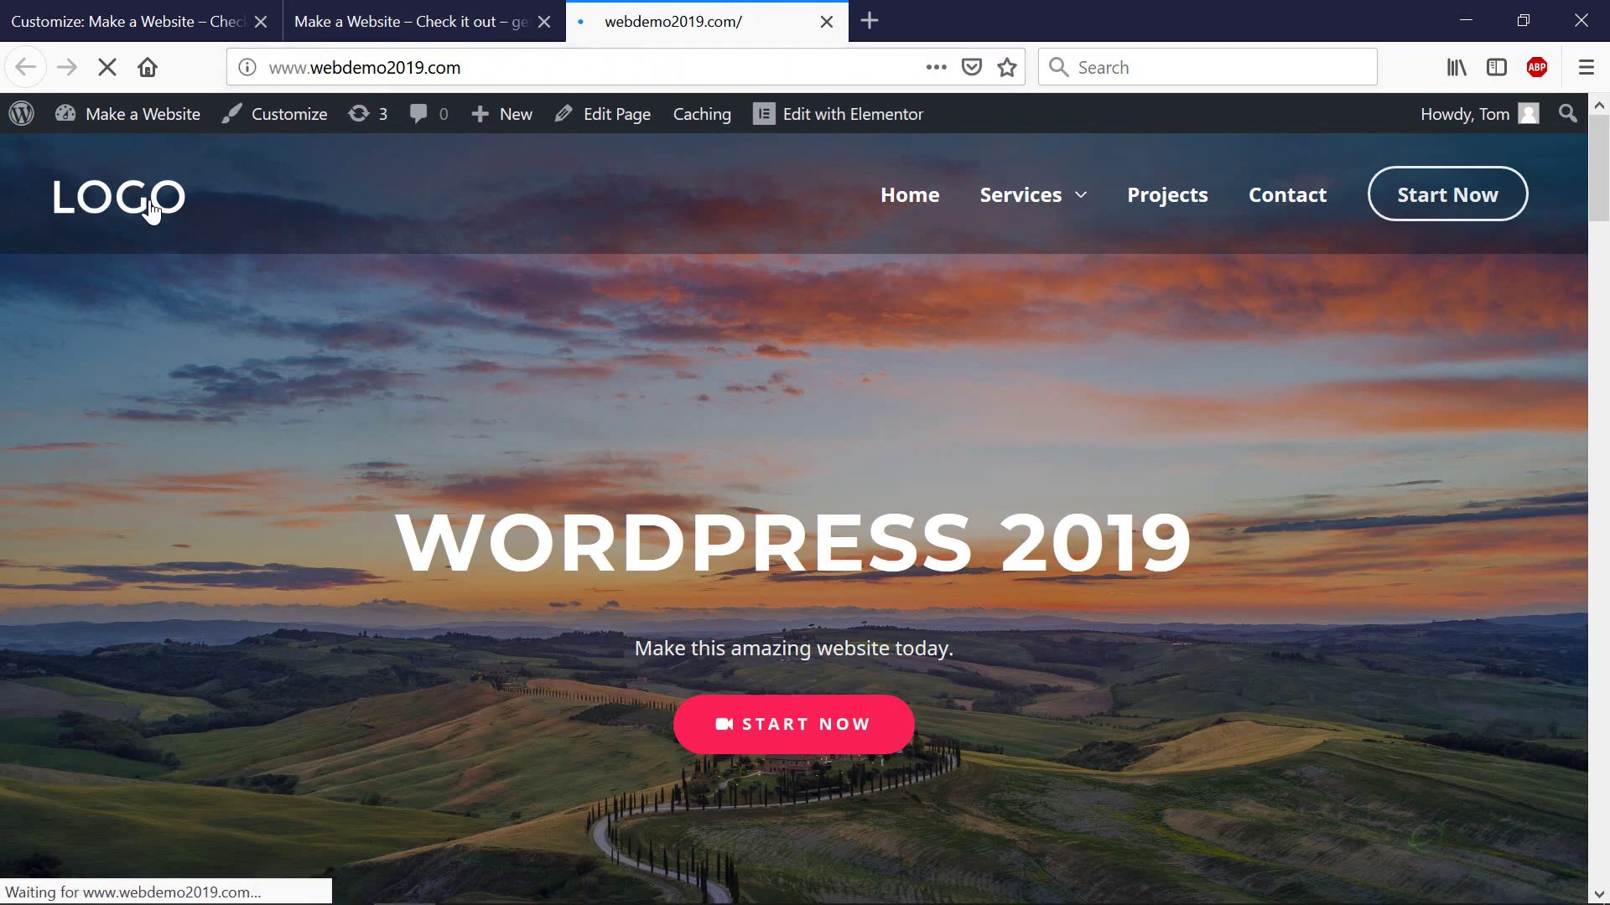
pyautogui.click(157, 28)
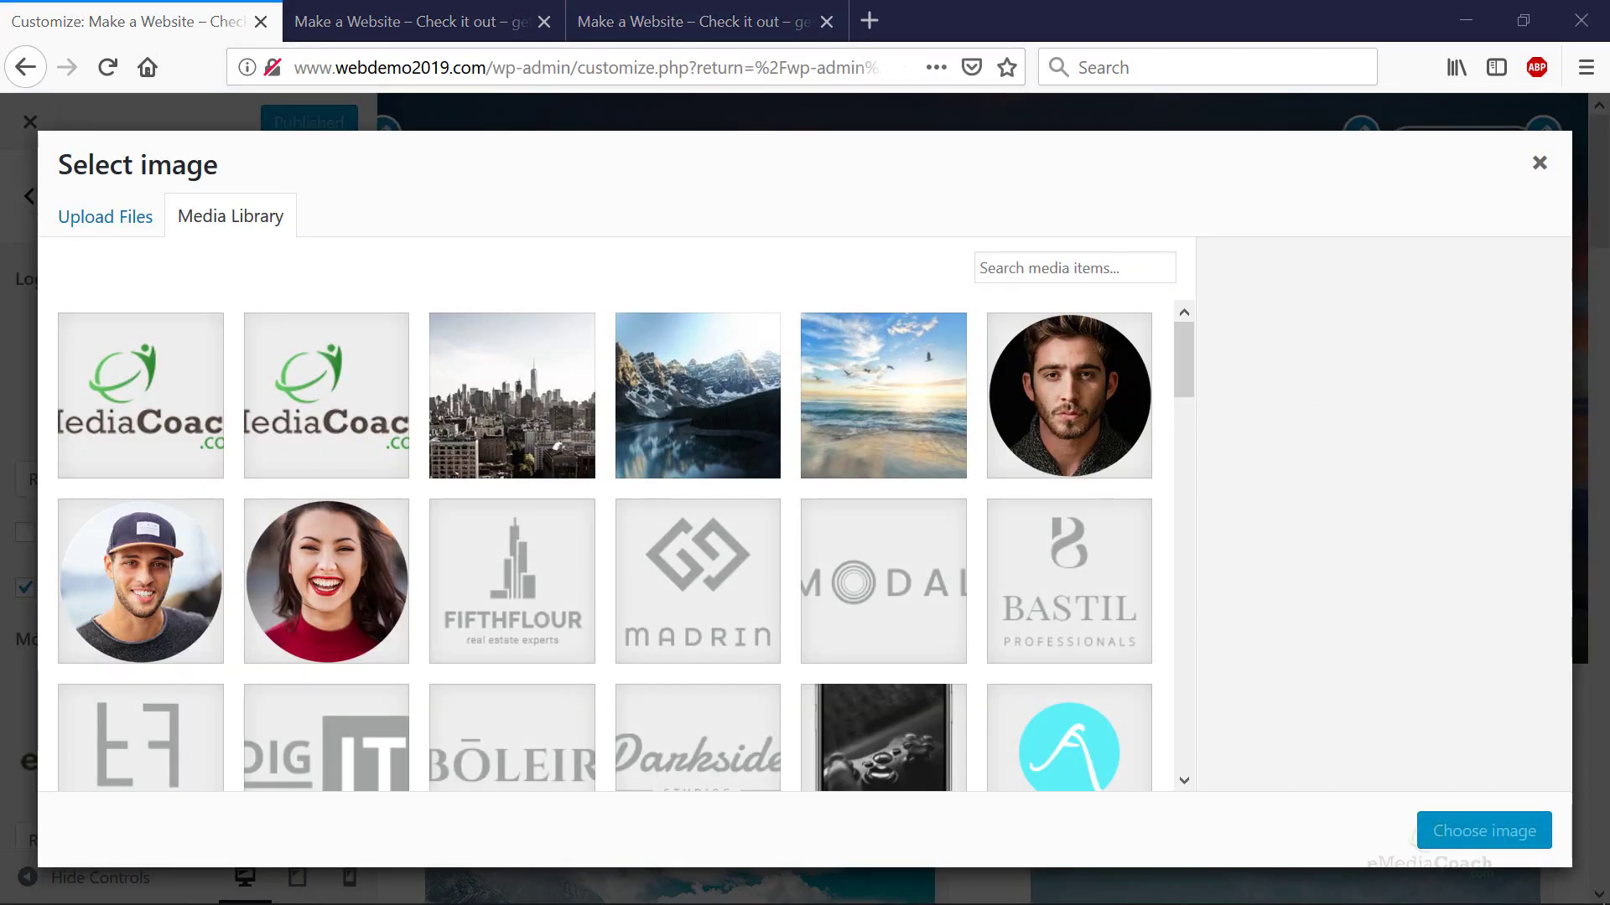
pyautogui.moveTo(1593, 419); pyautogui.dragTo(637, 410)
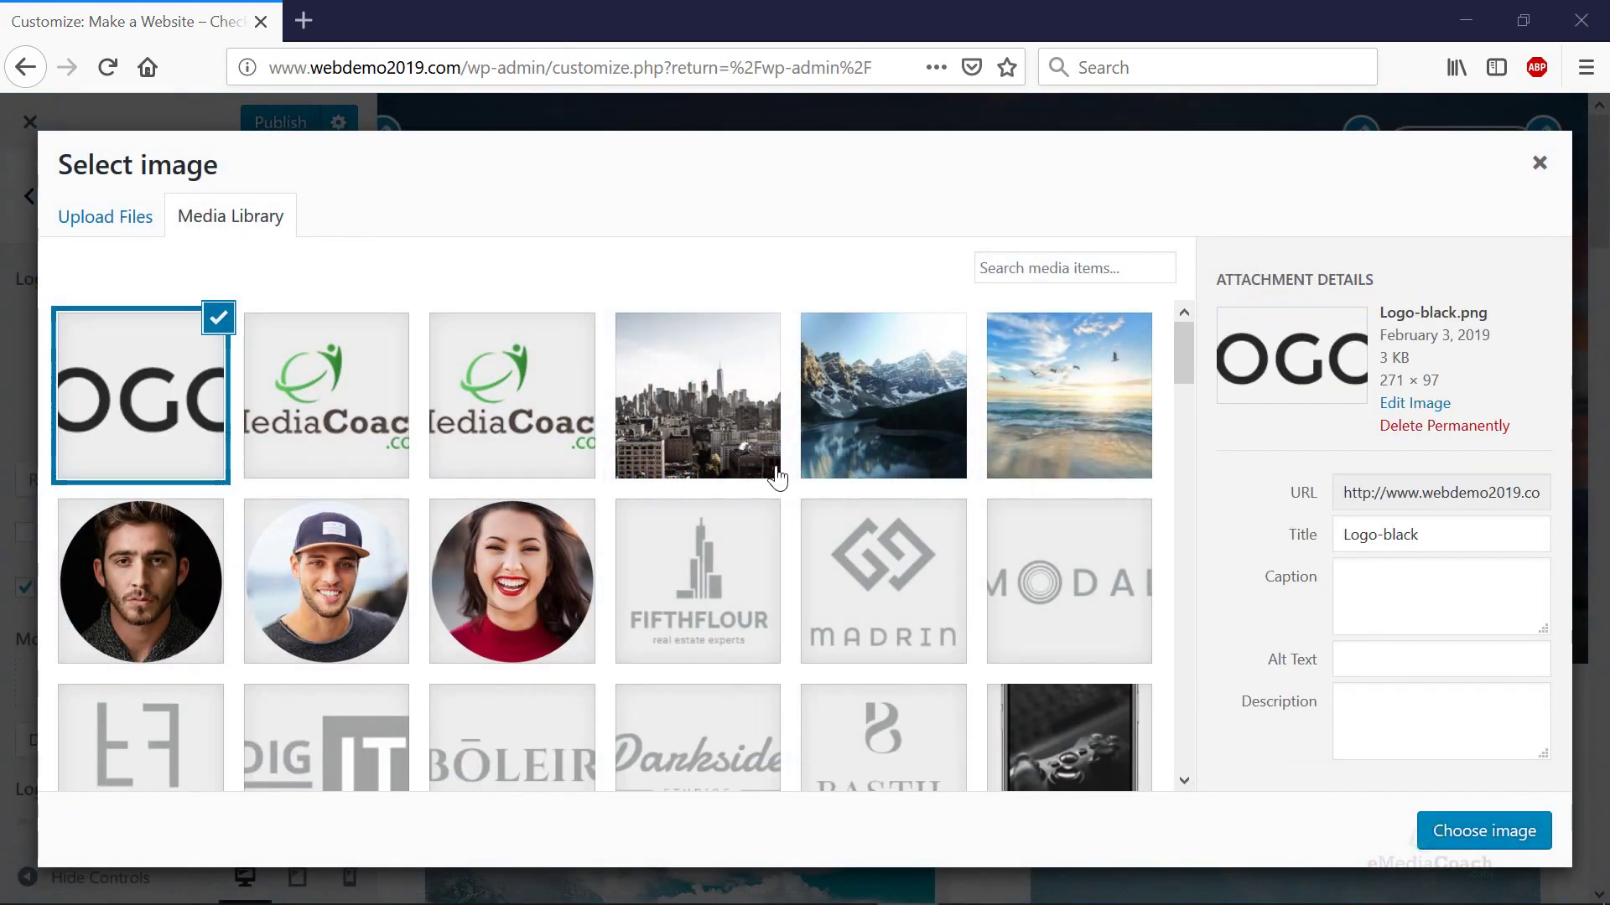
pyautogui.click(1478, 848)
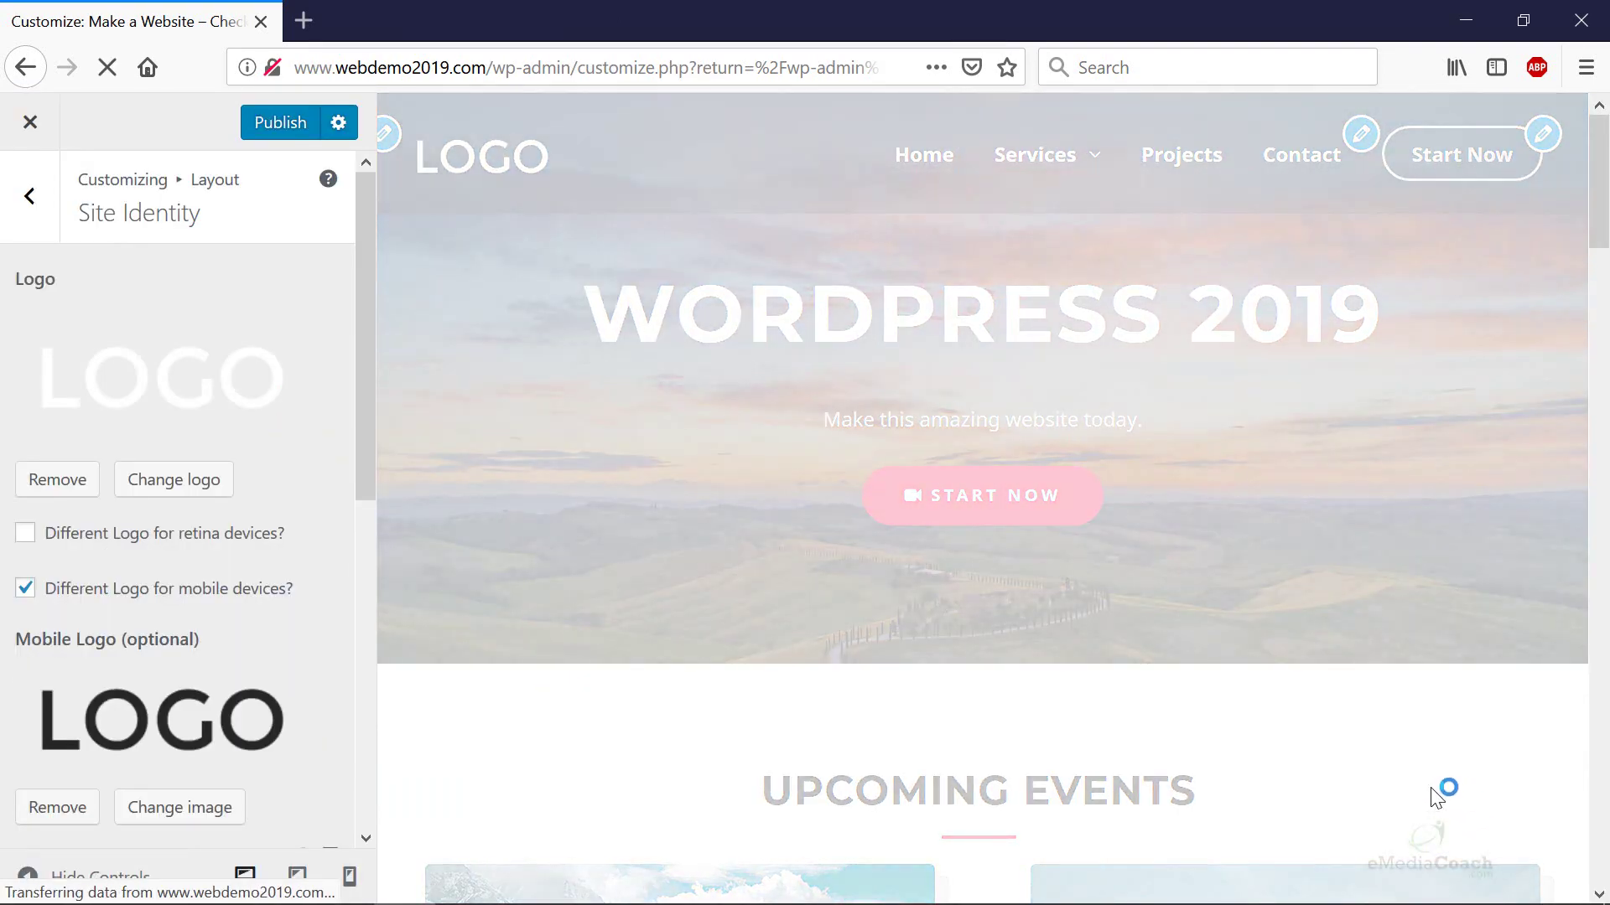
pyautogui.click(268, 126)
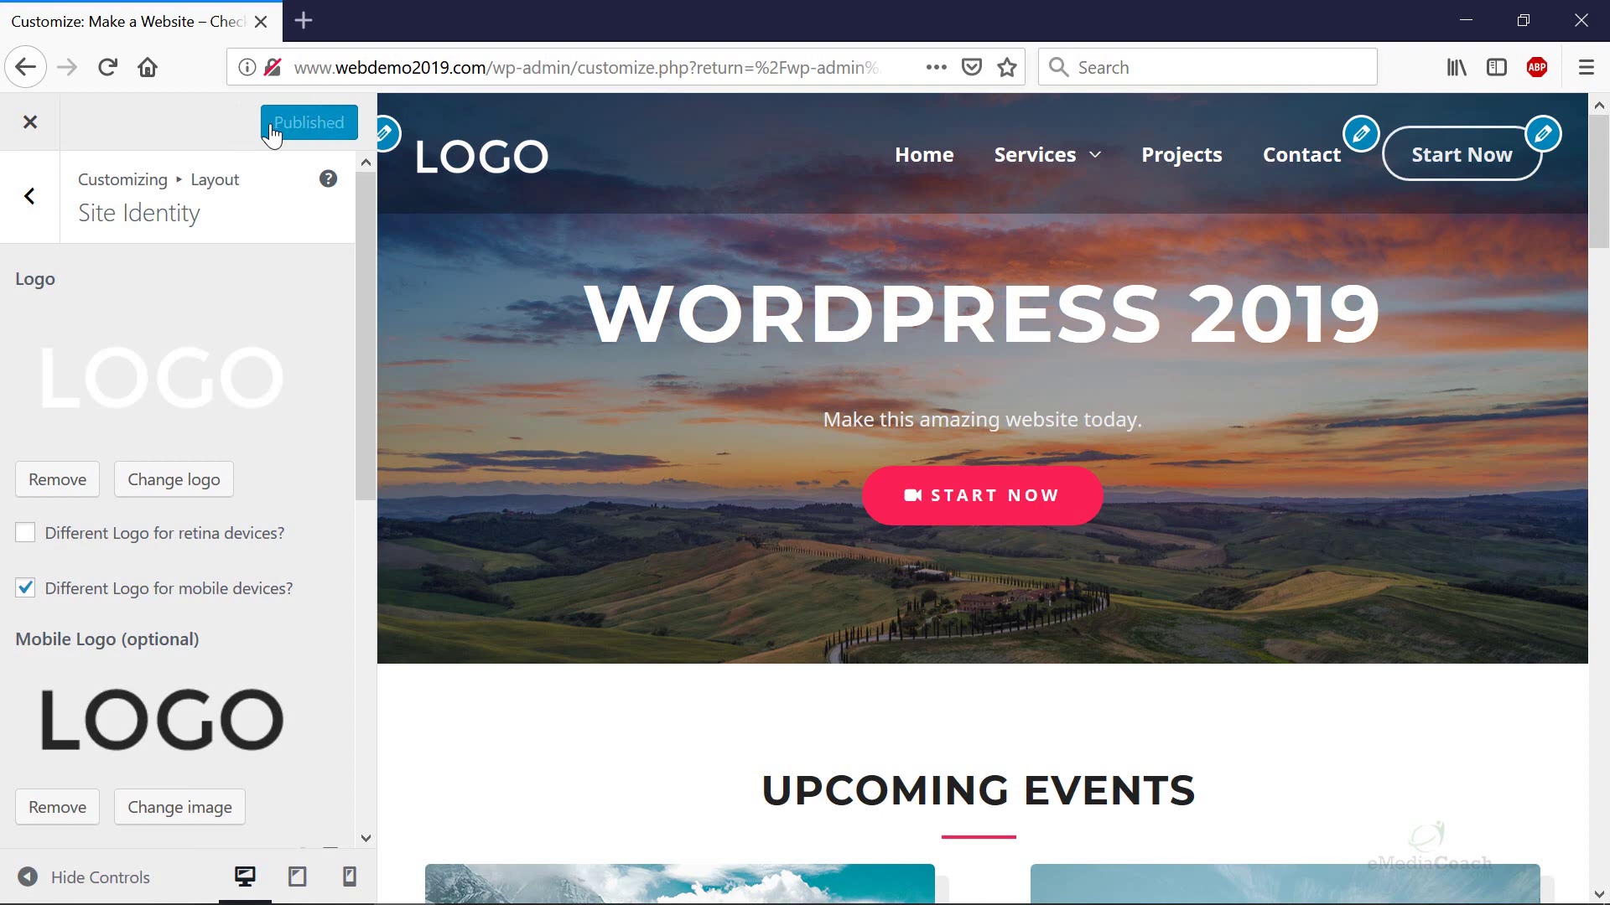
# Step: Load the live site in 320x480 Responsive Design Mode to confirm the black LOGO in the mobile header
pyautogui.moveTo(499, 63); pyautogui.dragTo(211, 61)
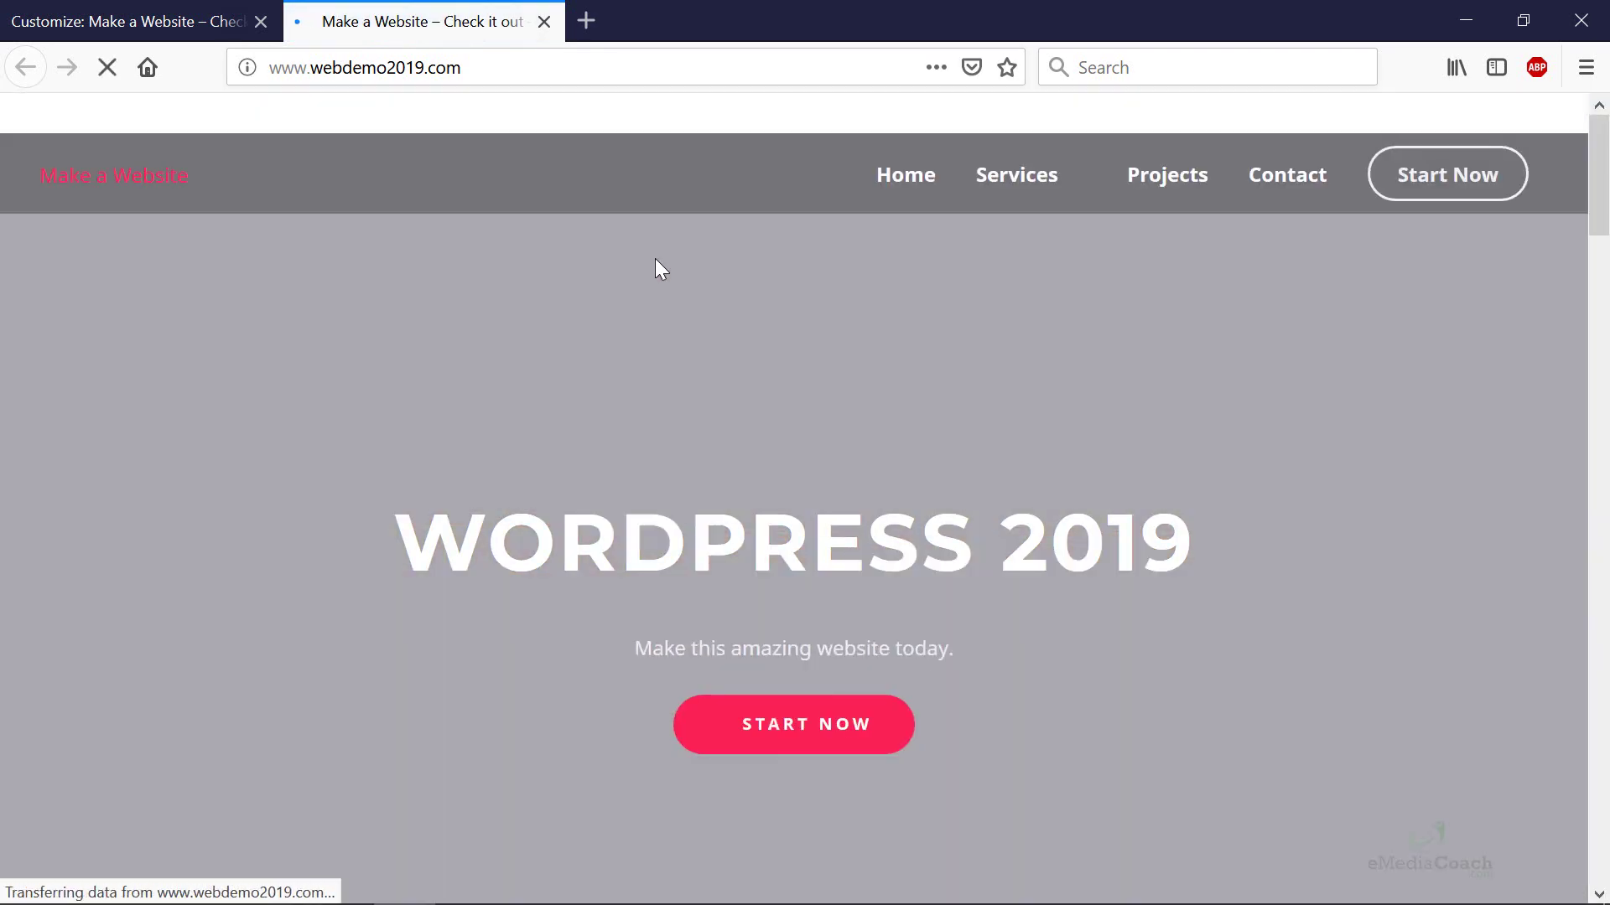
pyautogui.hotkey('ctrl', 'shift', 'm')
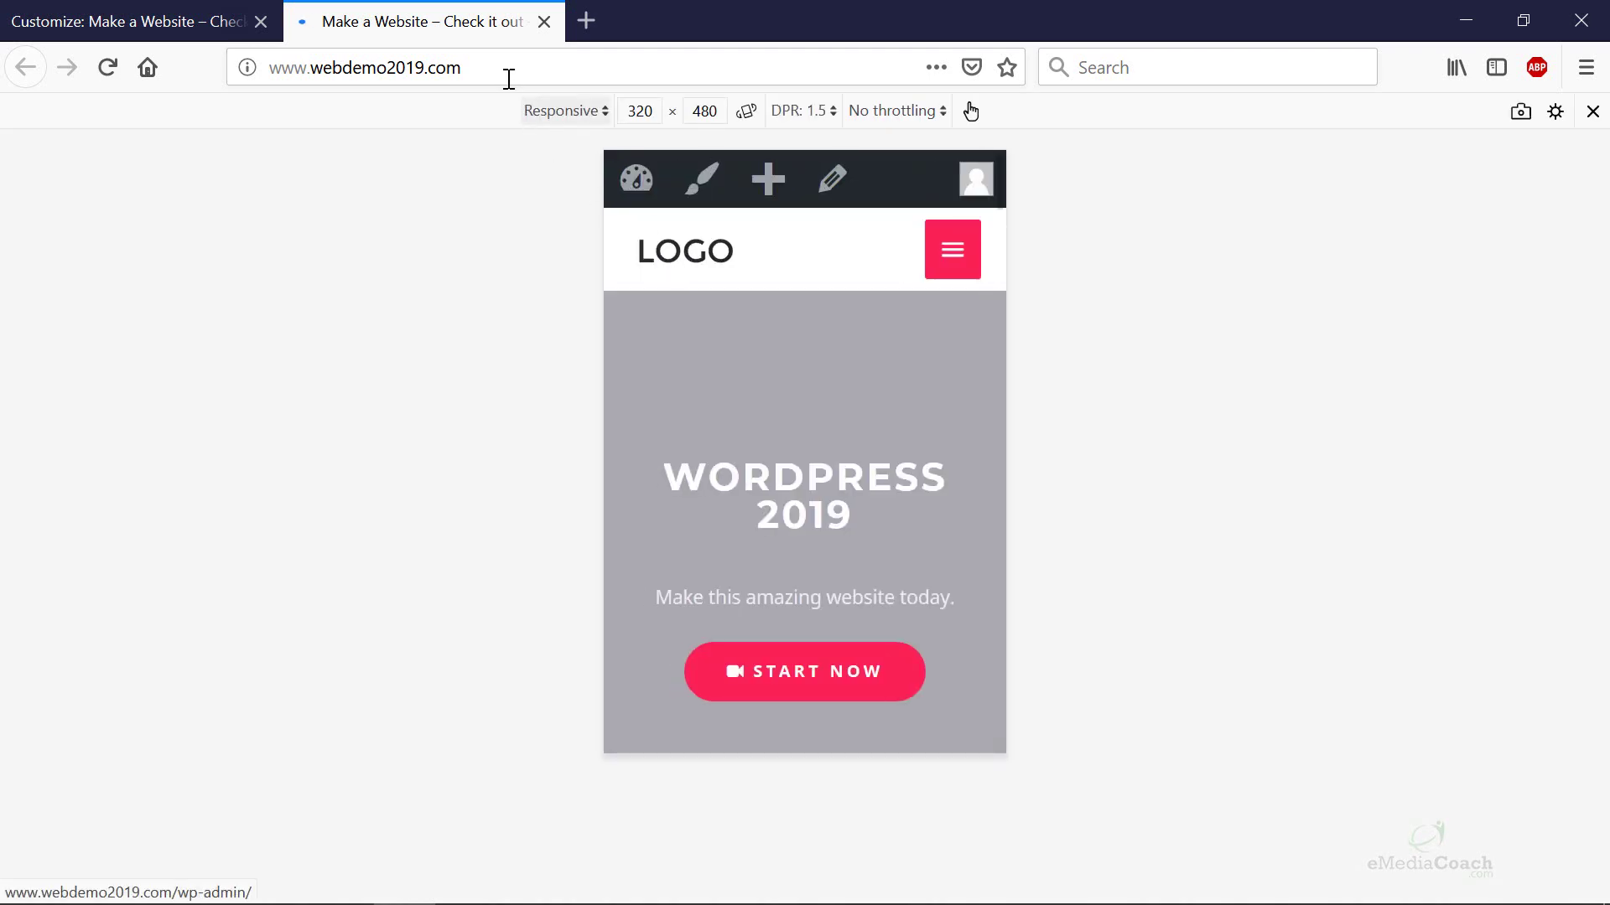
pyautogui.moveTo(503, 71); pyautogui.dragTo(315, 59)
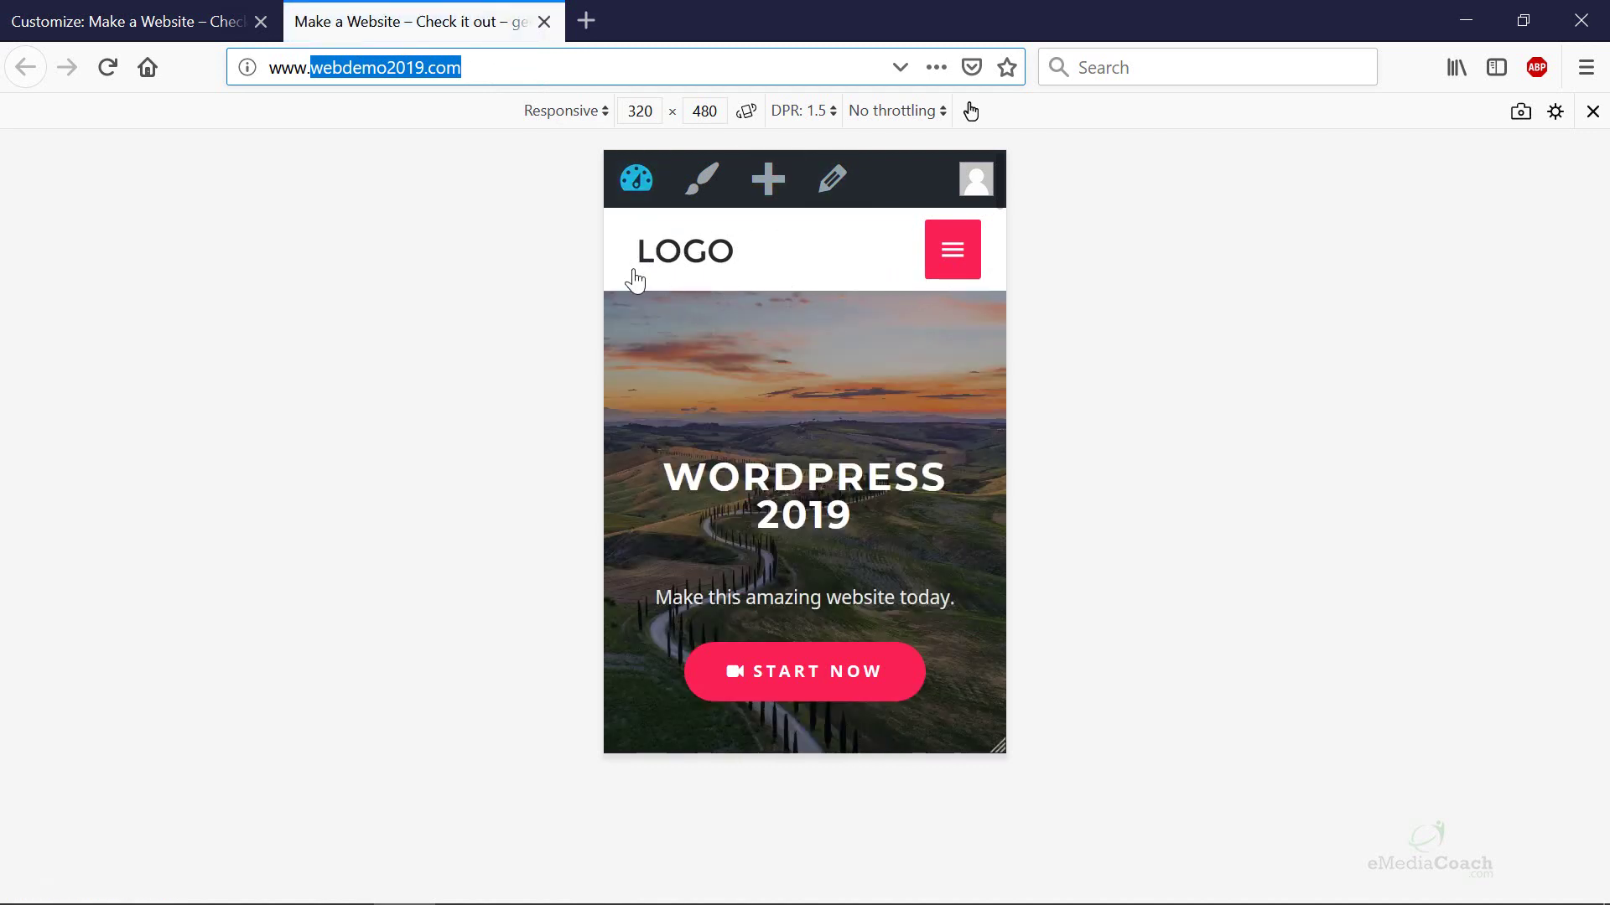
# Step: Scroll the live home page and open Services > Product Management from the menu
pyautogui.click(81, 21)
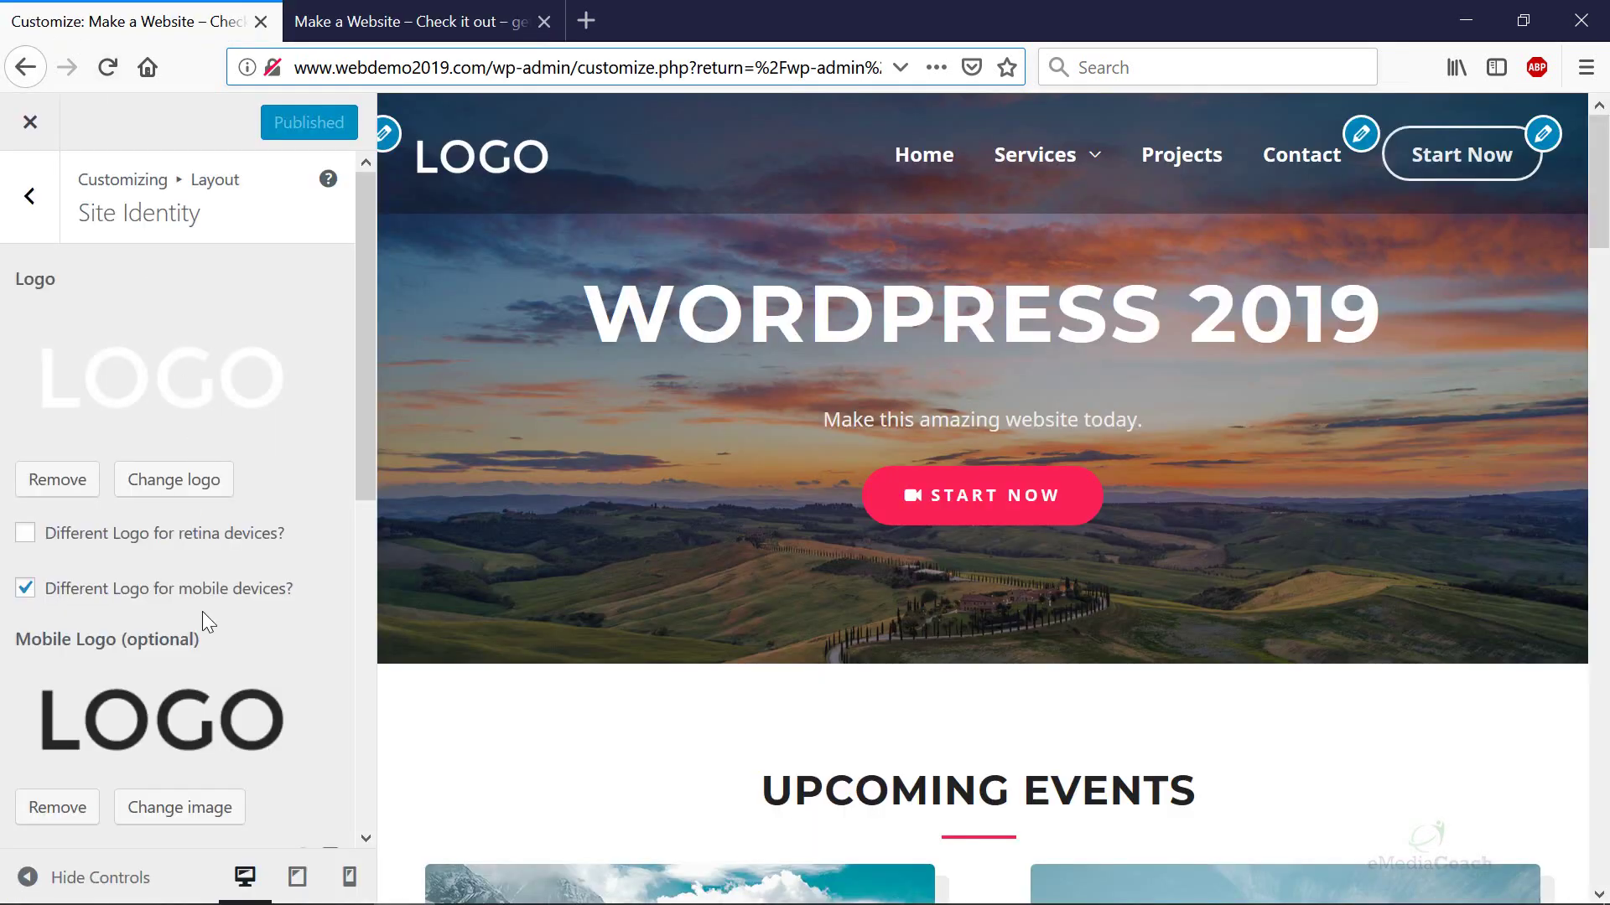
pyautogui.scroll(-3, 203, 612)
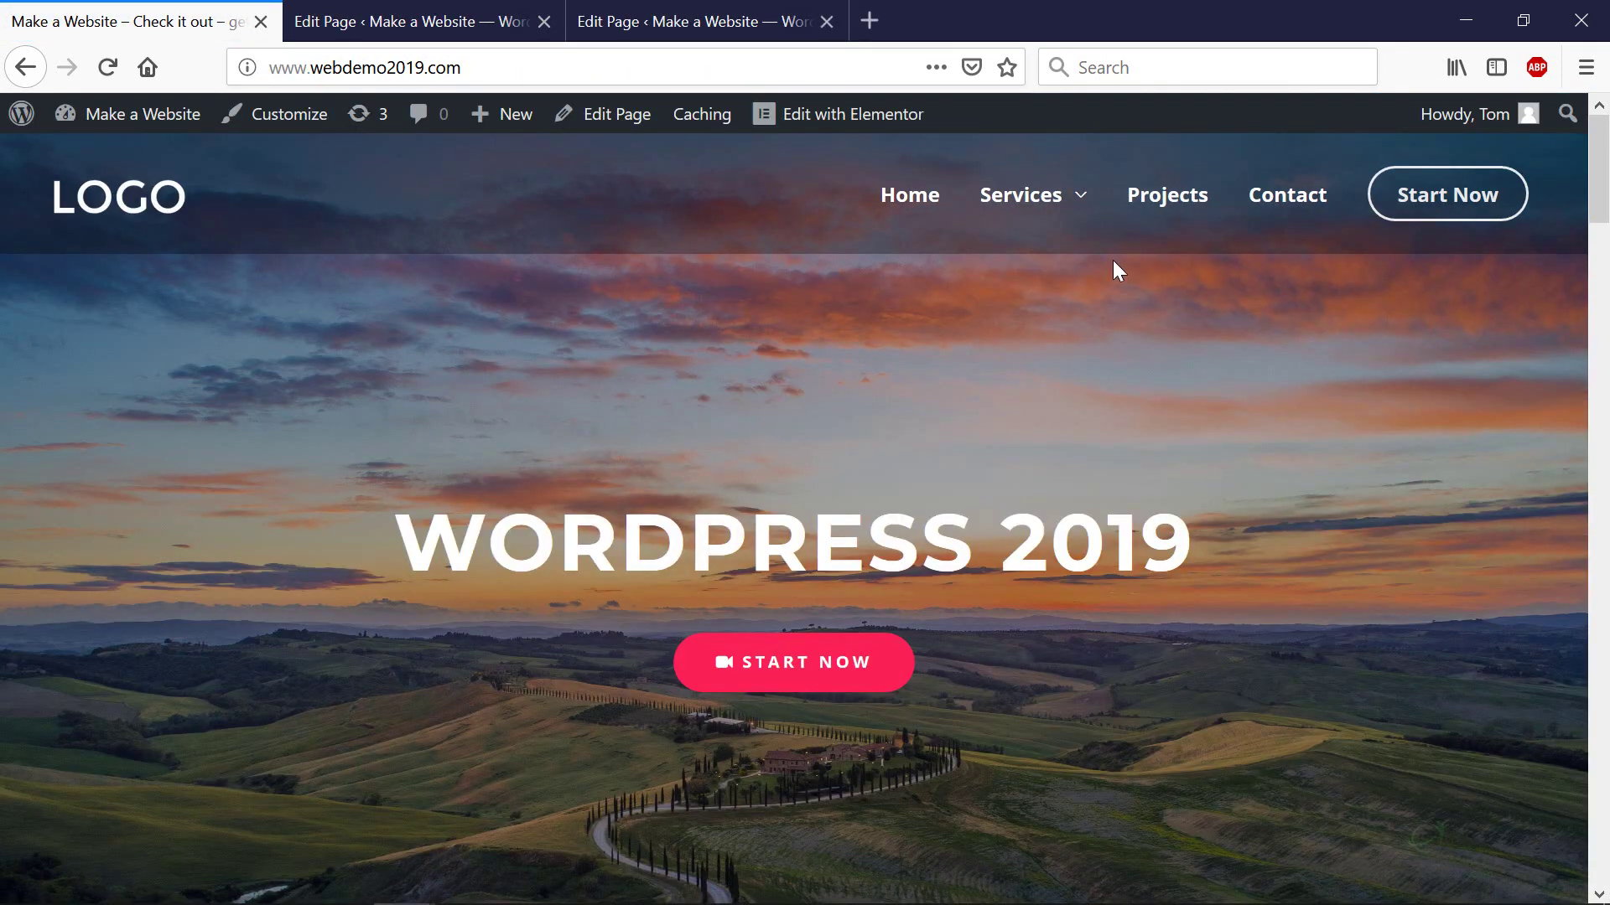
pyautogui.moveTo(1590, 160); pyautogui.dragTo(1537, 113)
pyautogui.moveTo(1064, 198)
pyautogui.click(1071, 338)
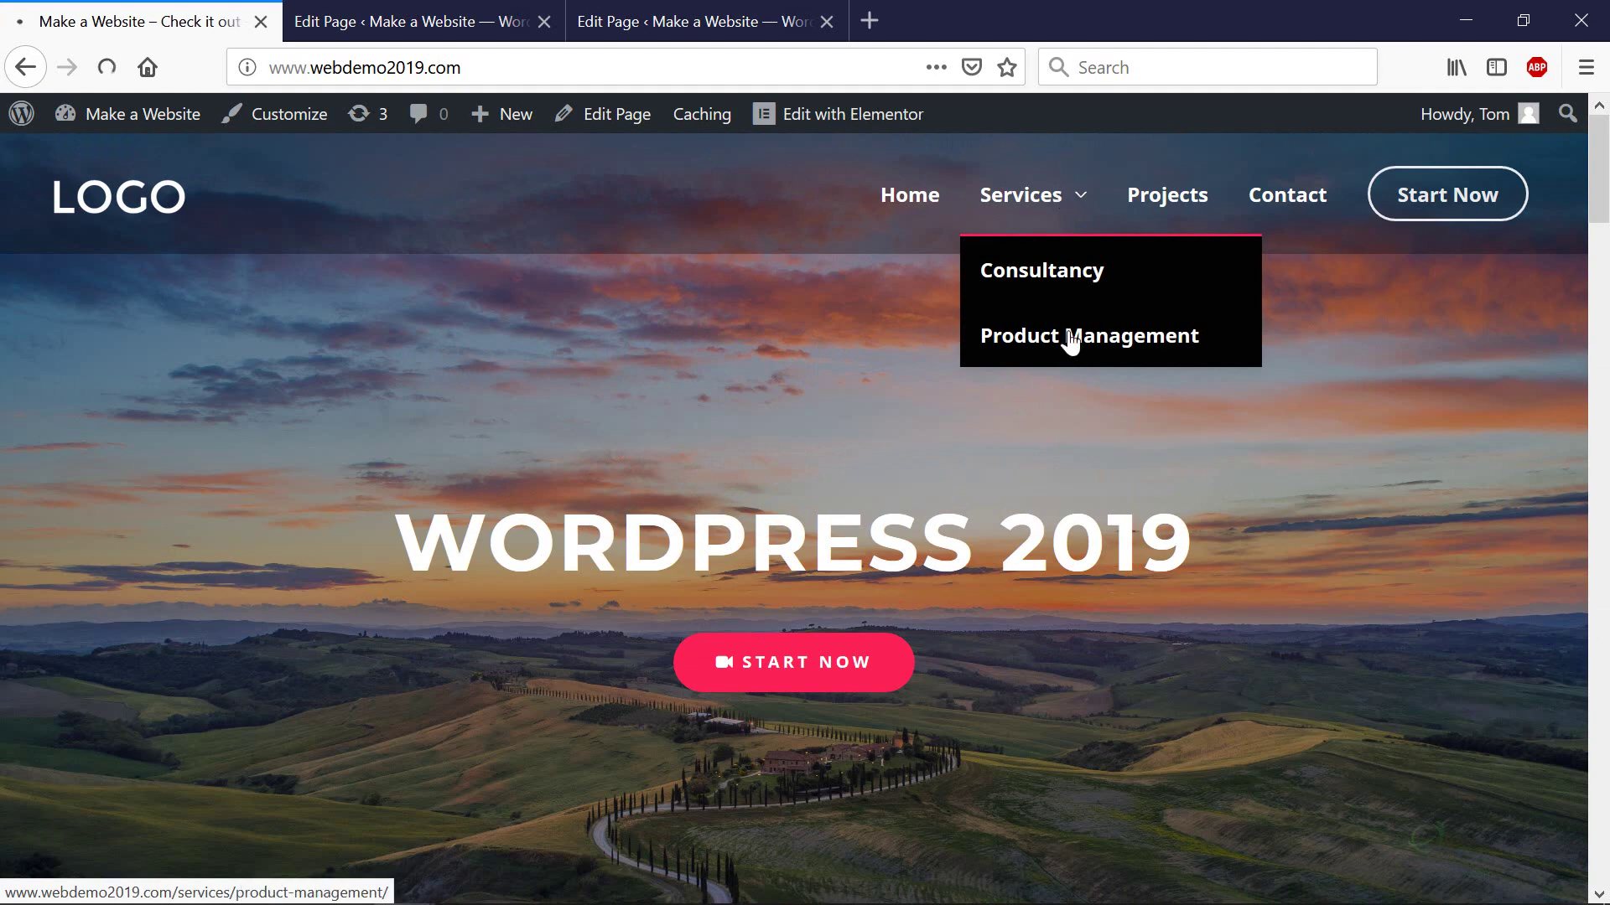